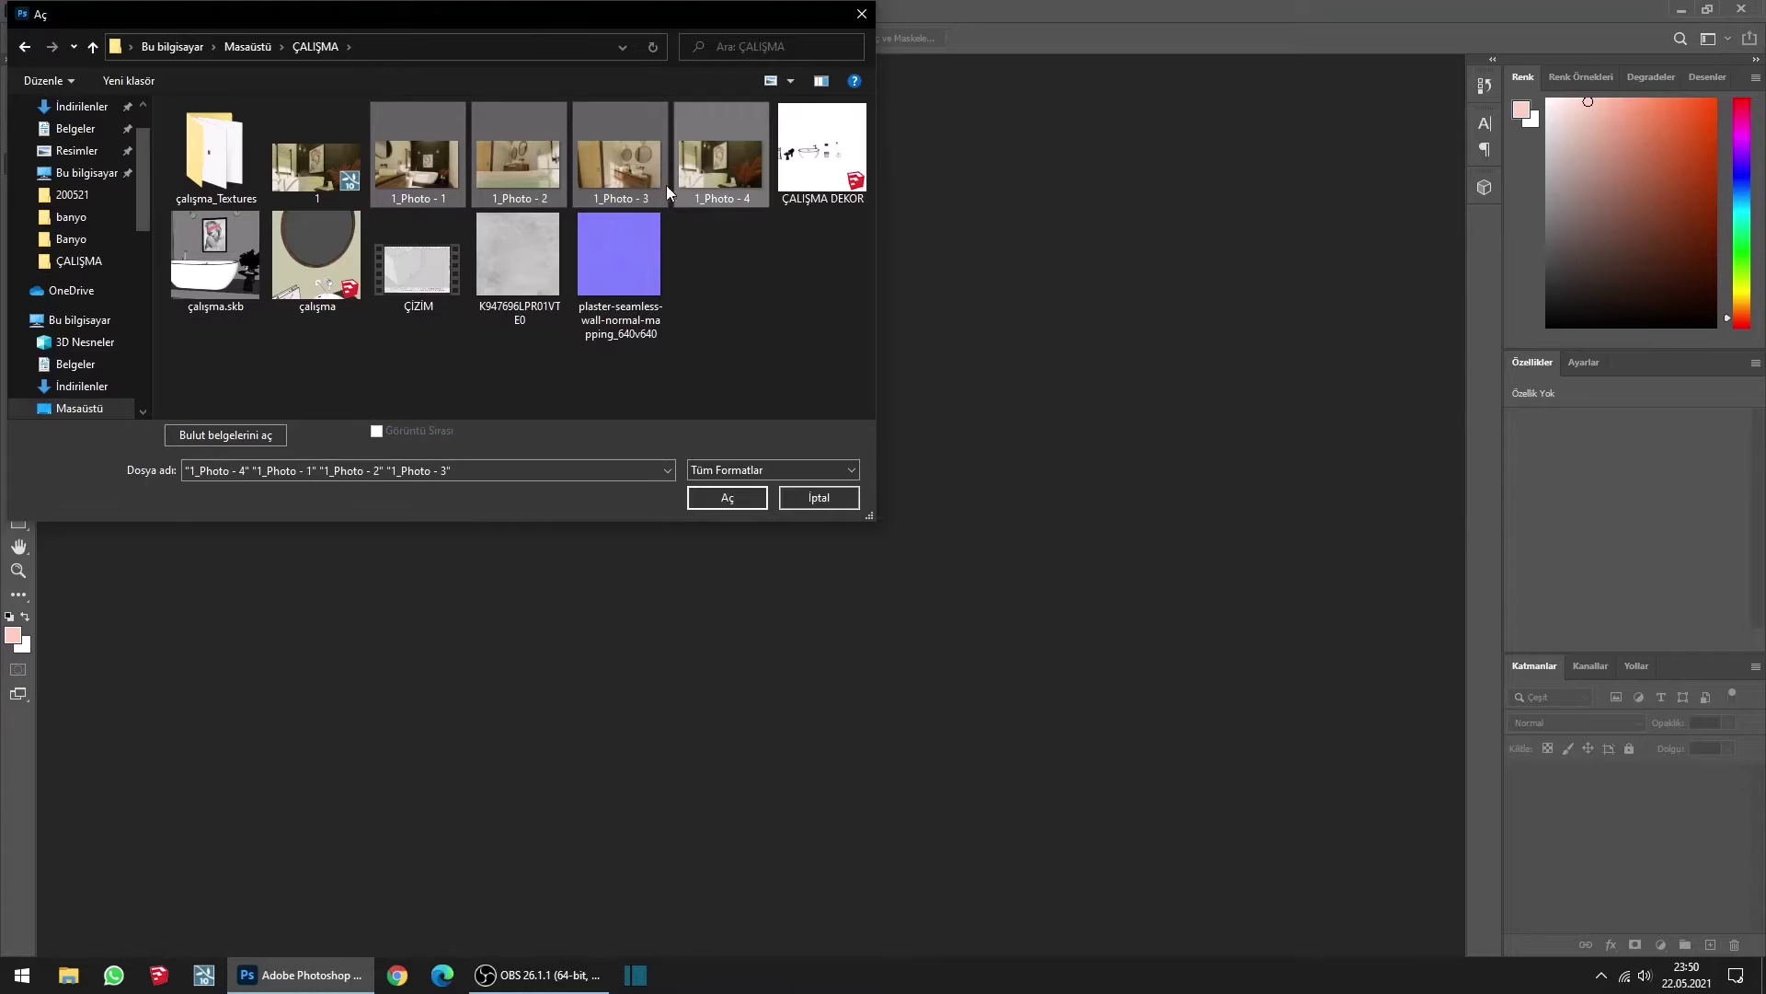
Step: Open the images 1_Photo - 1 through 1_Photo - 4 and start the Camera Raw filter on 1_Photo - 4
click(736, 496)
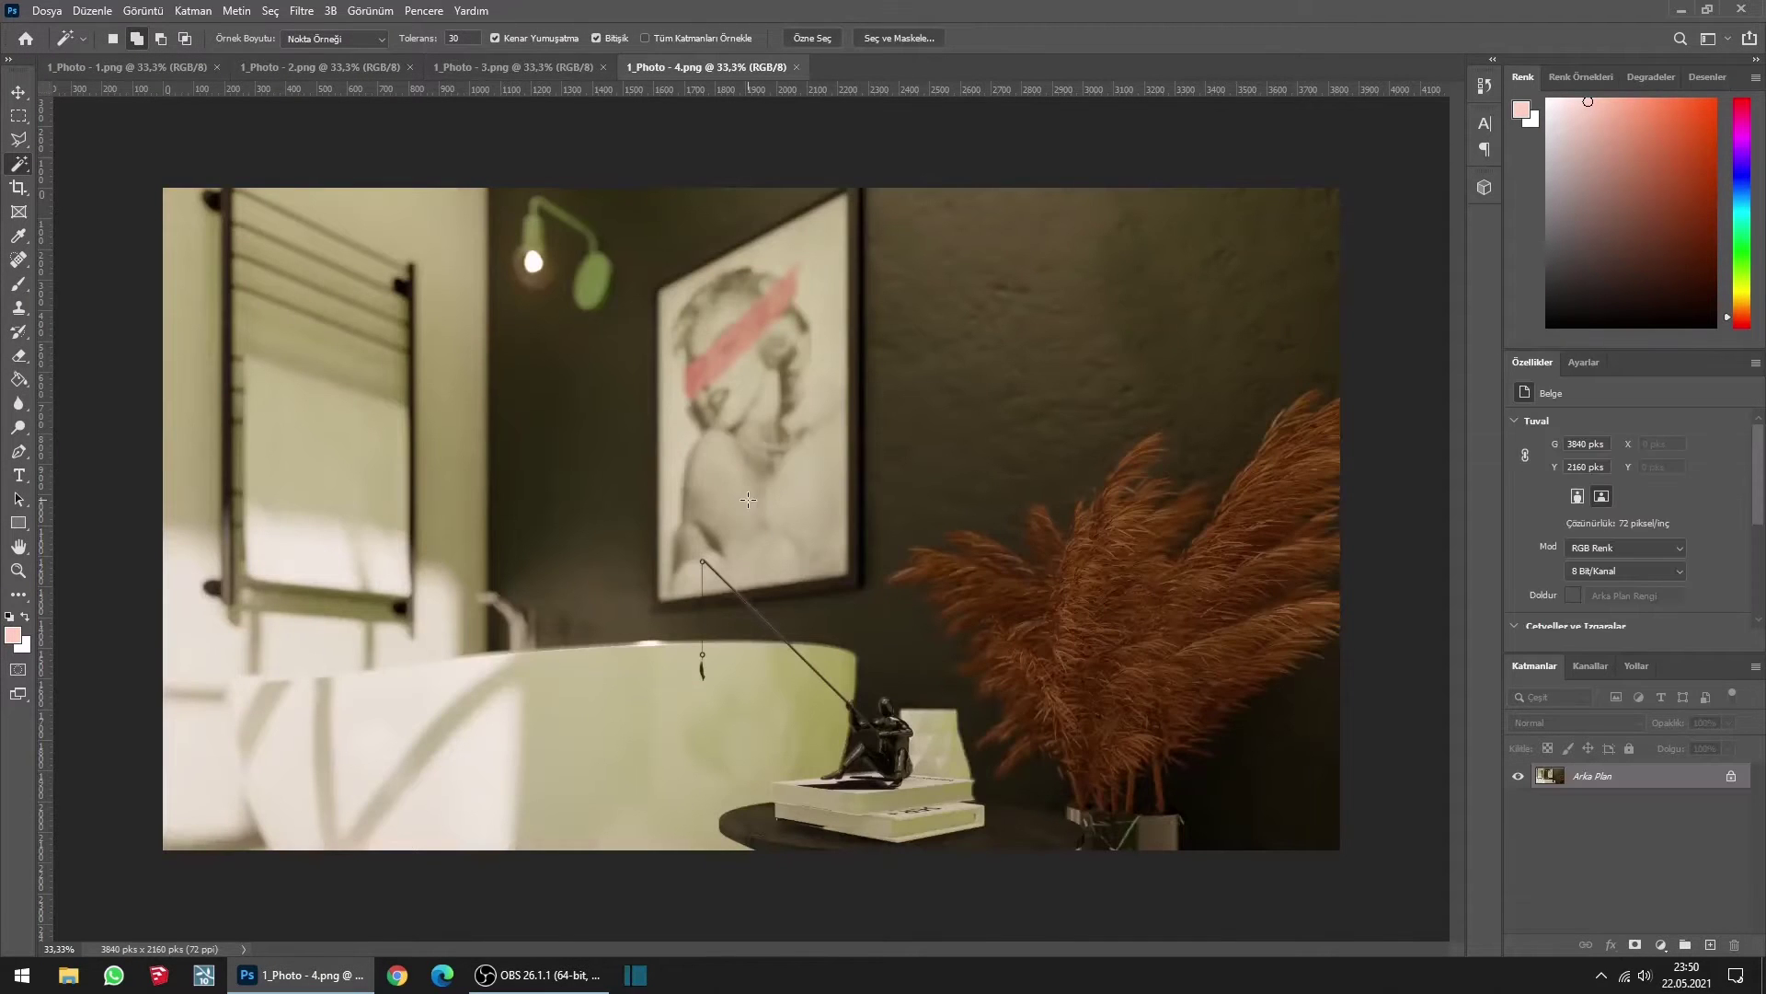
click(300, 12)
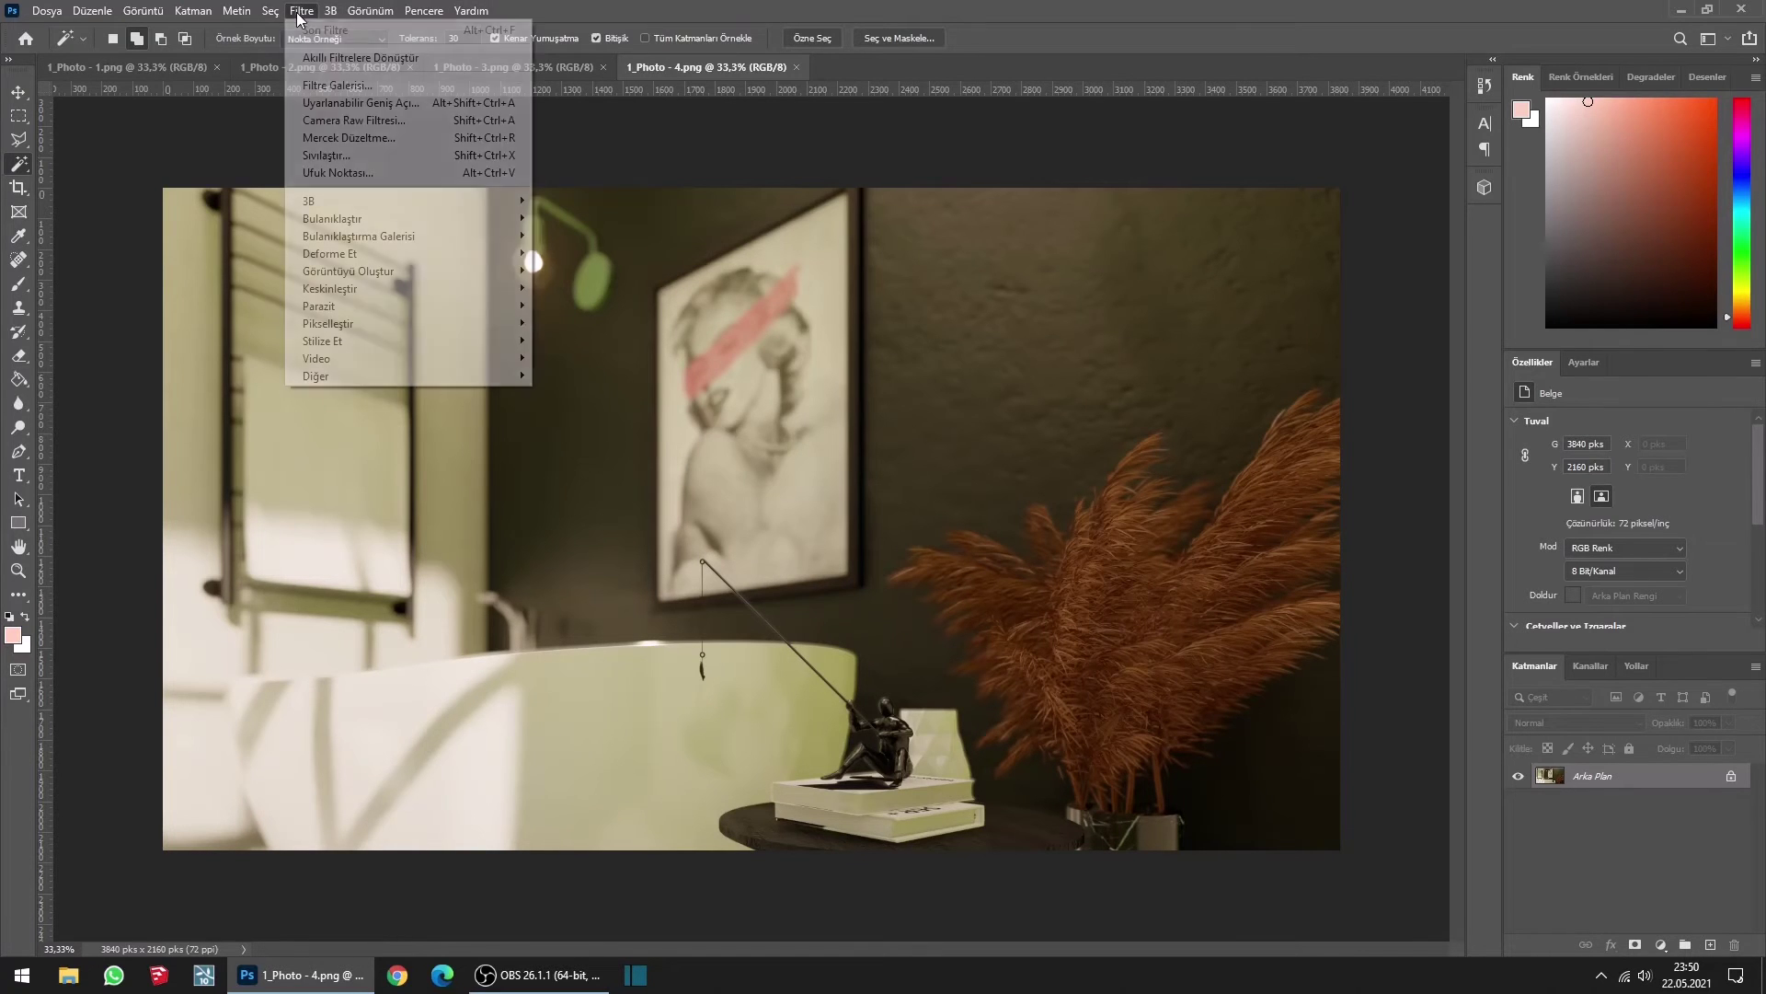
click(348, 123)
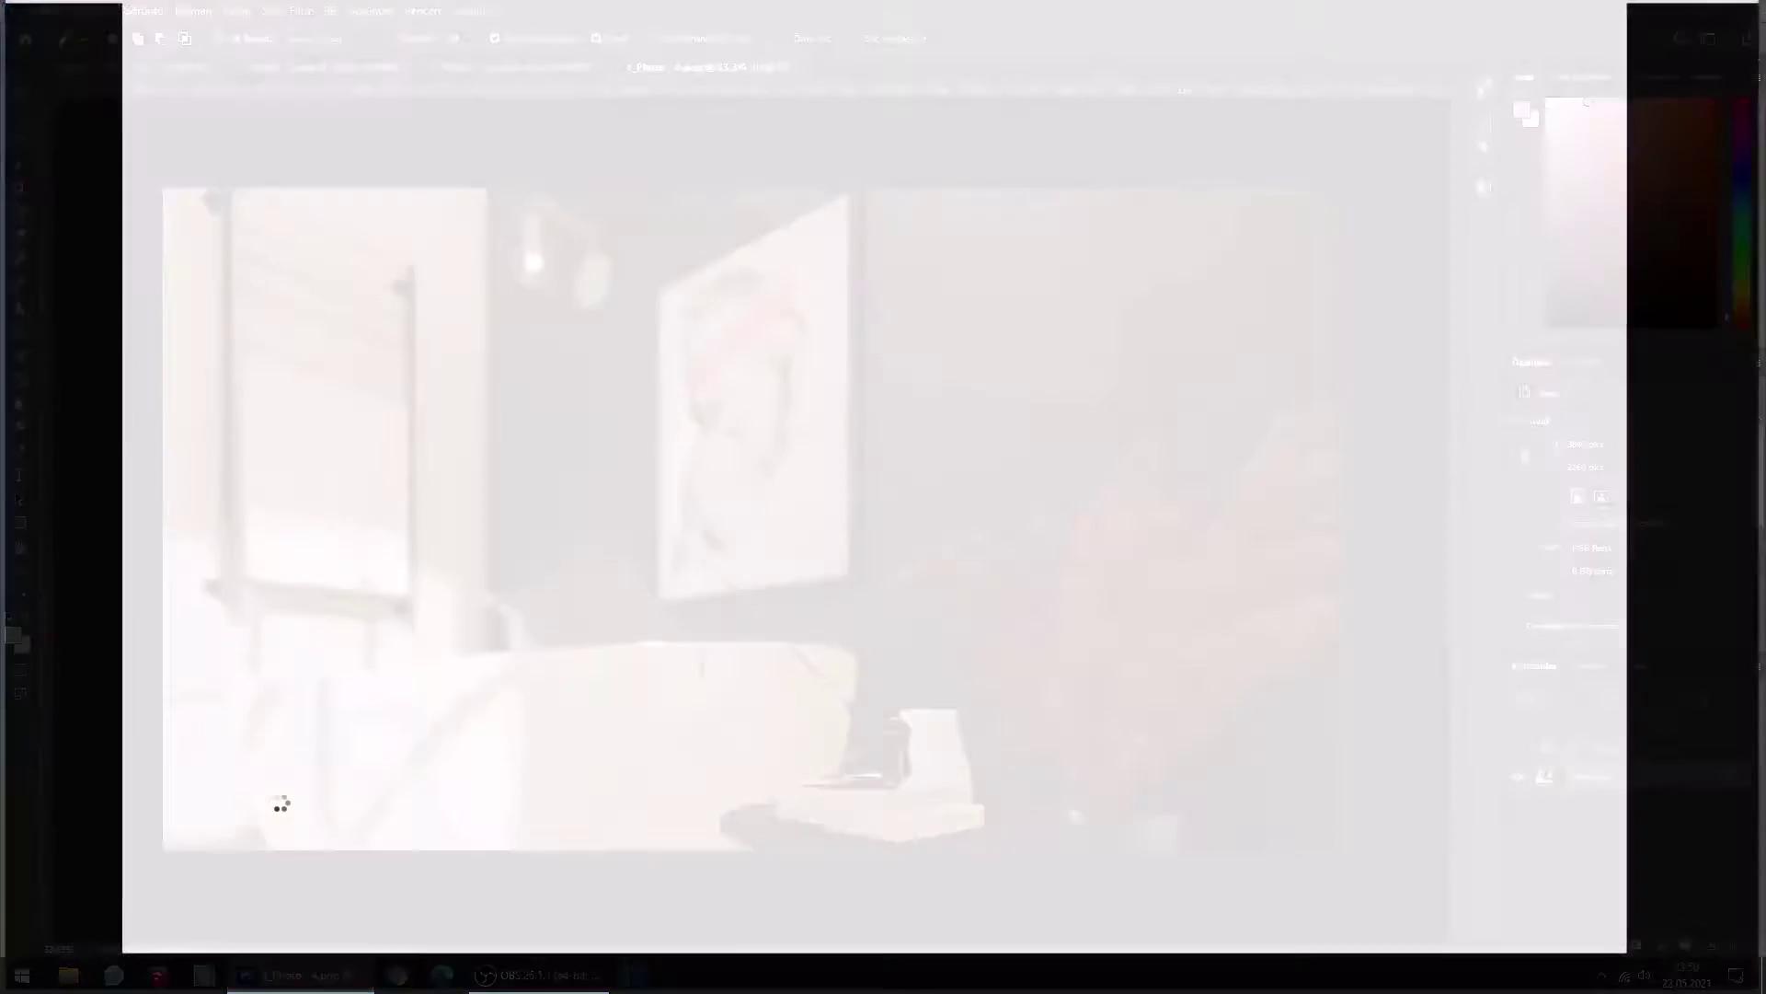
scroll(1538, 289, up, 10)
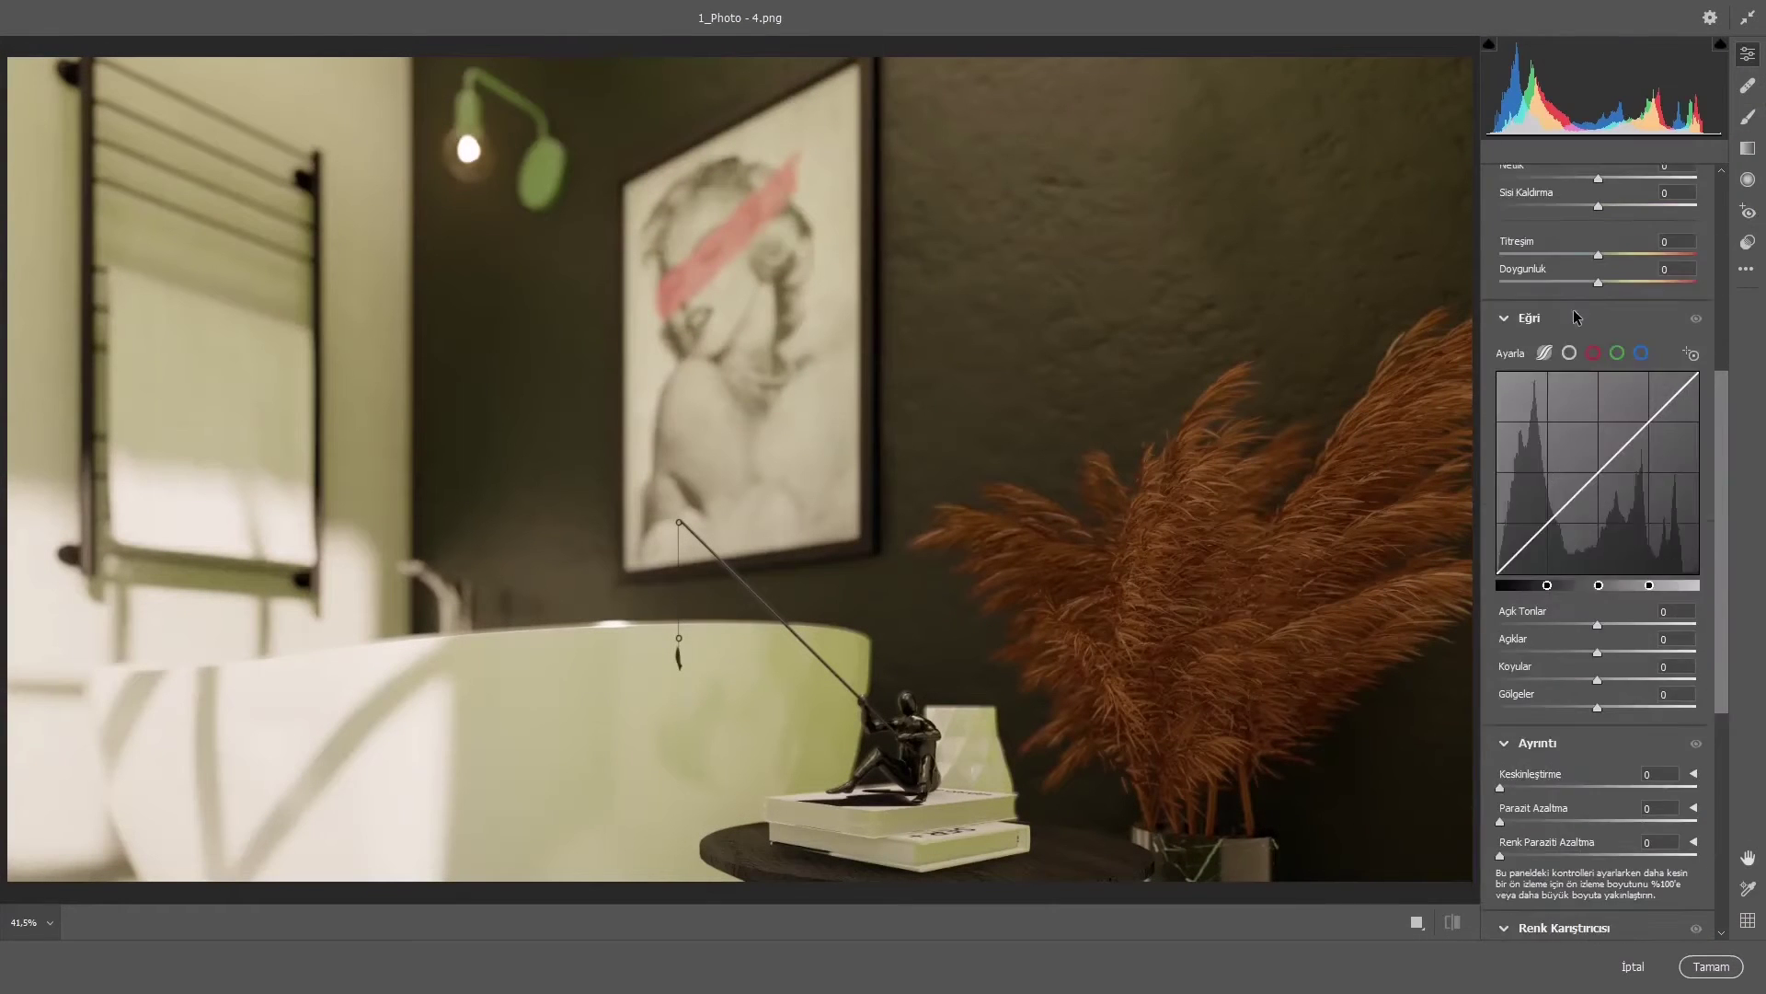
Step: Neutralise the white balance by sampling the bathtub's light outer side, and apply the automatic (Otomatik) tone adjustments
click(1687, 284)
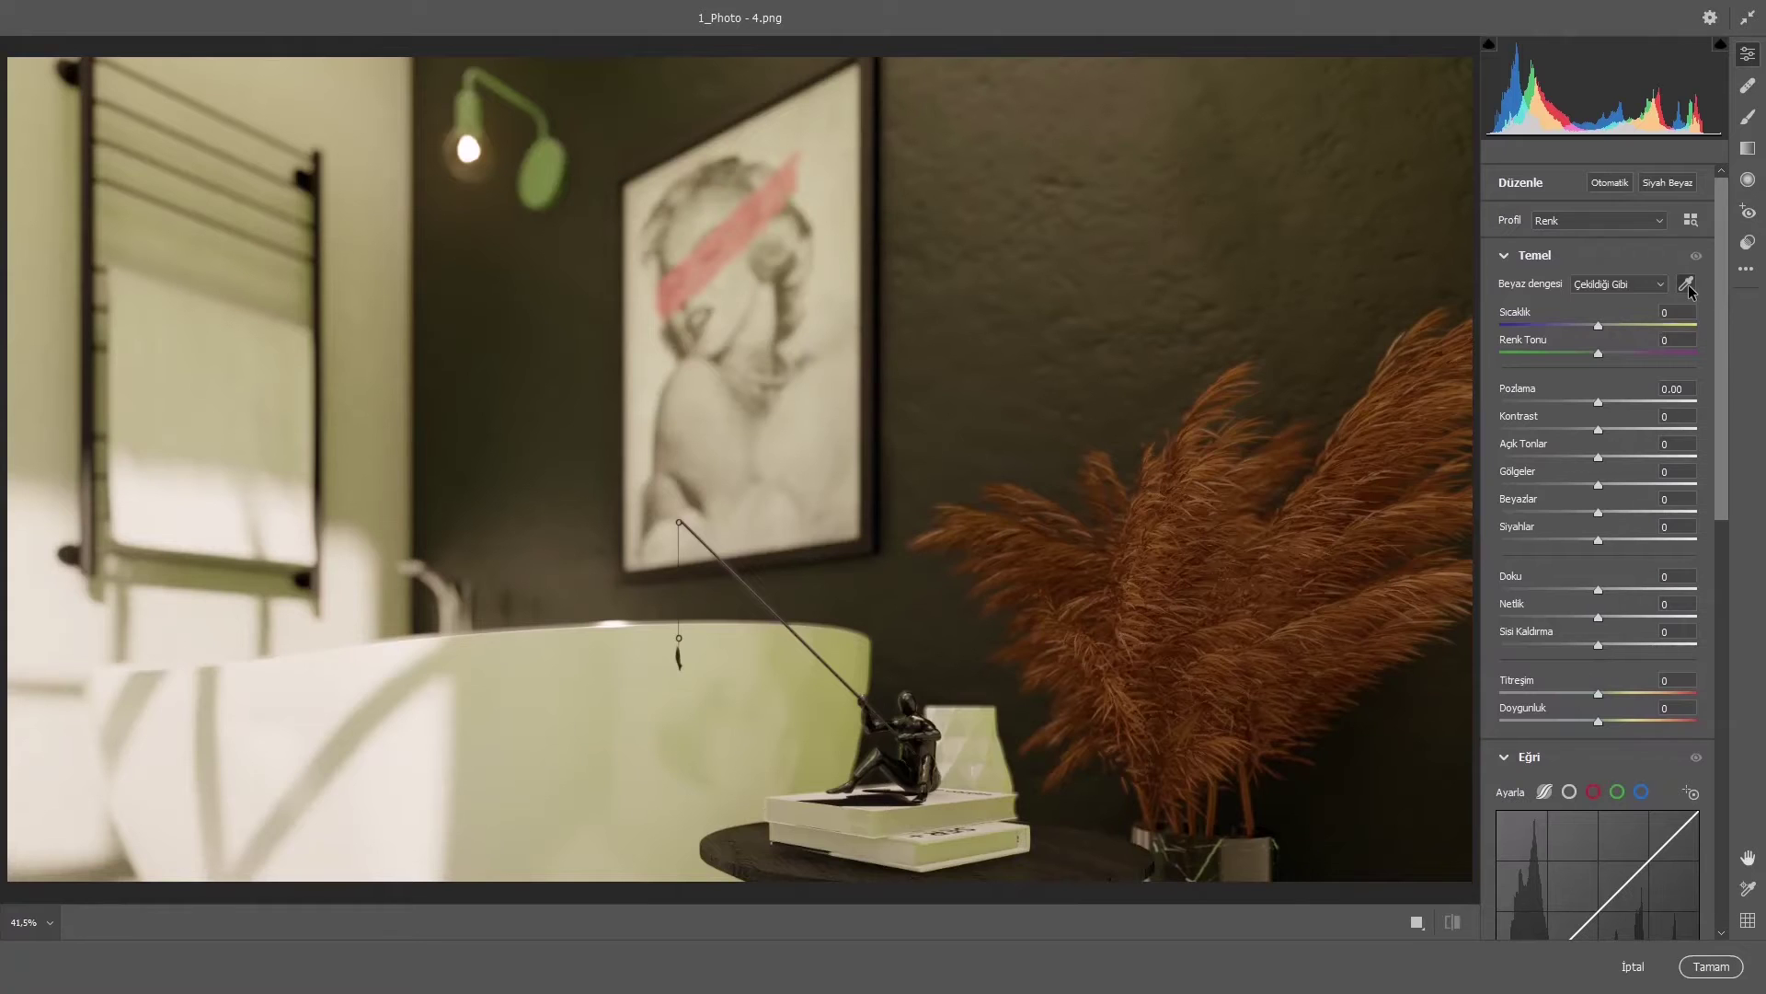
click(296, 709)
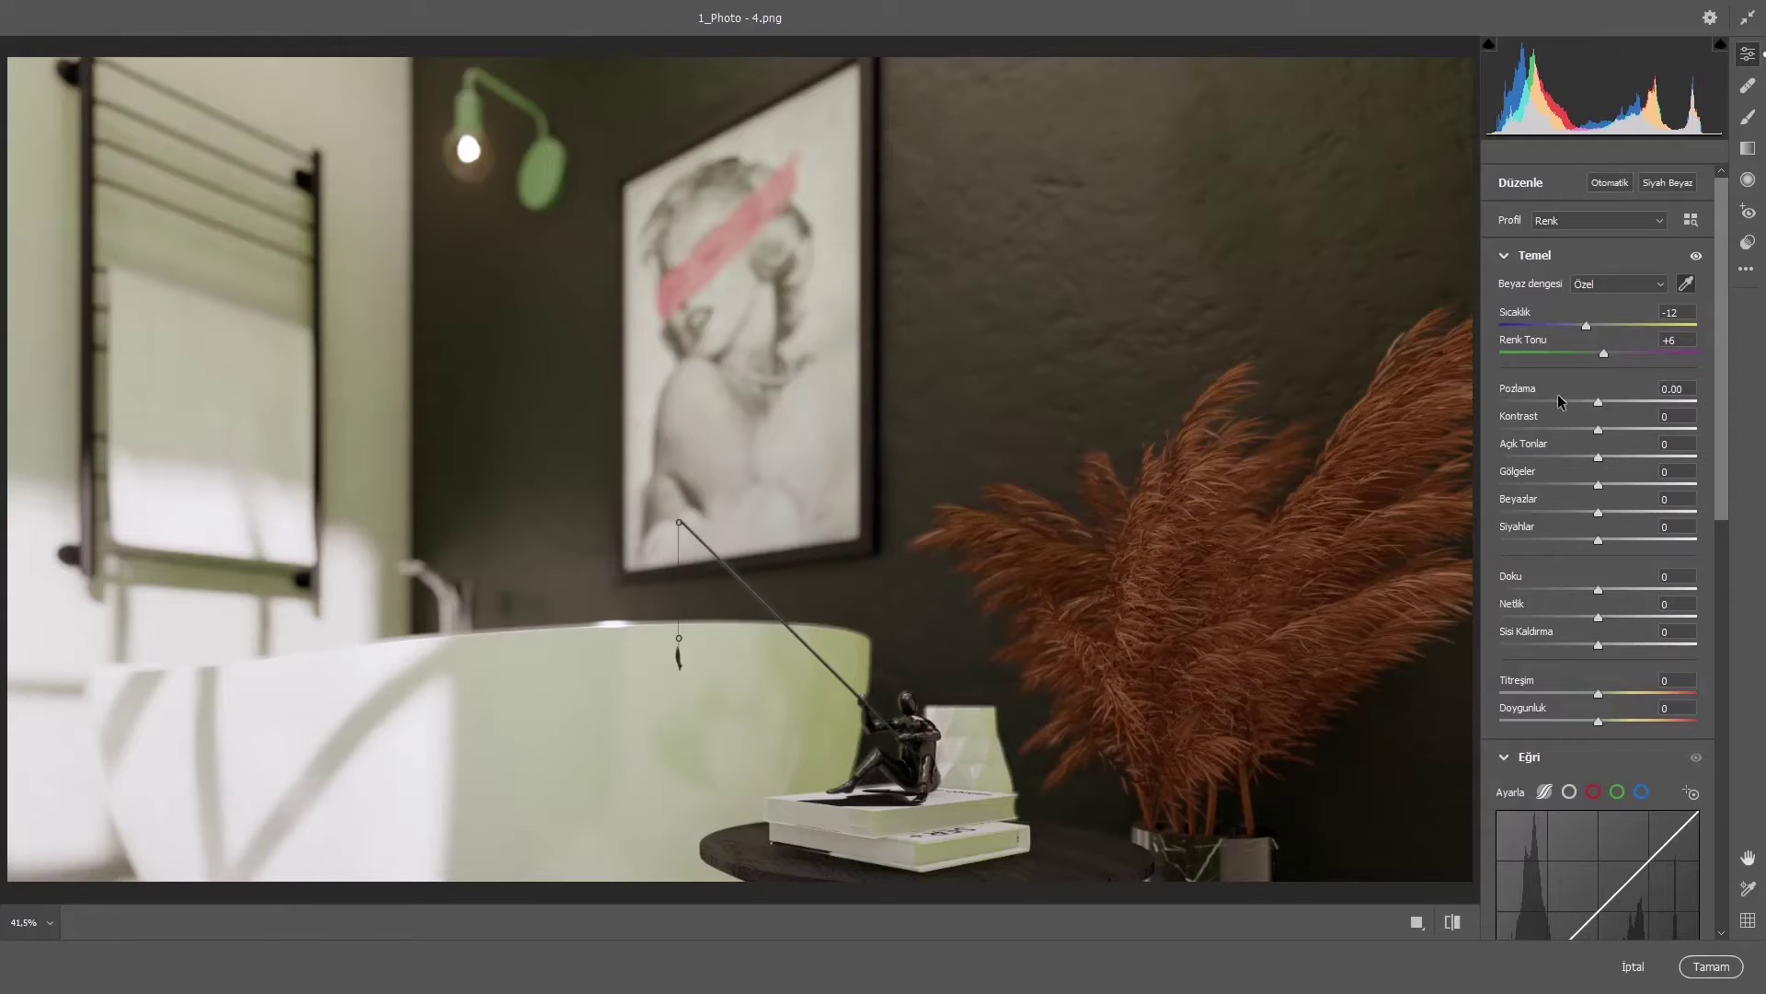
click(1610, 184)
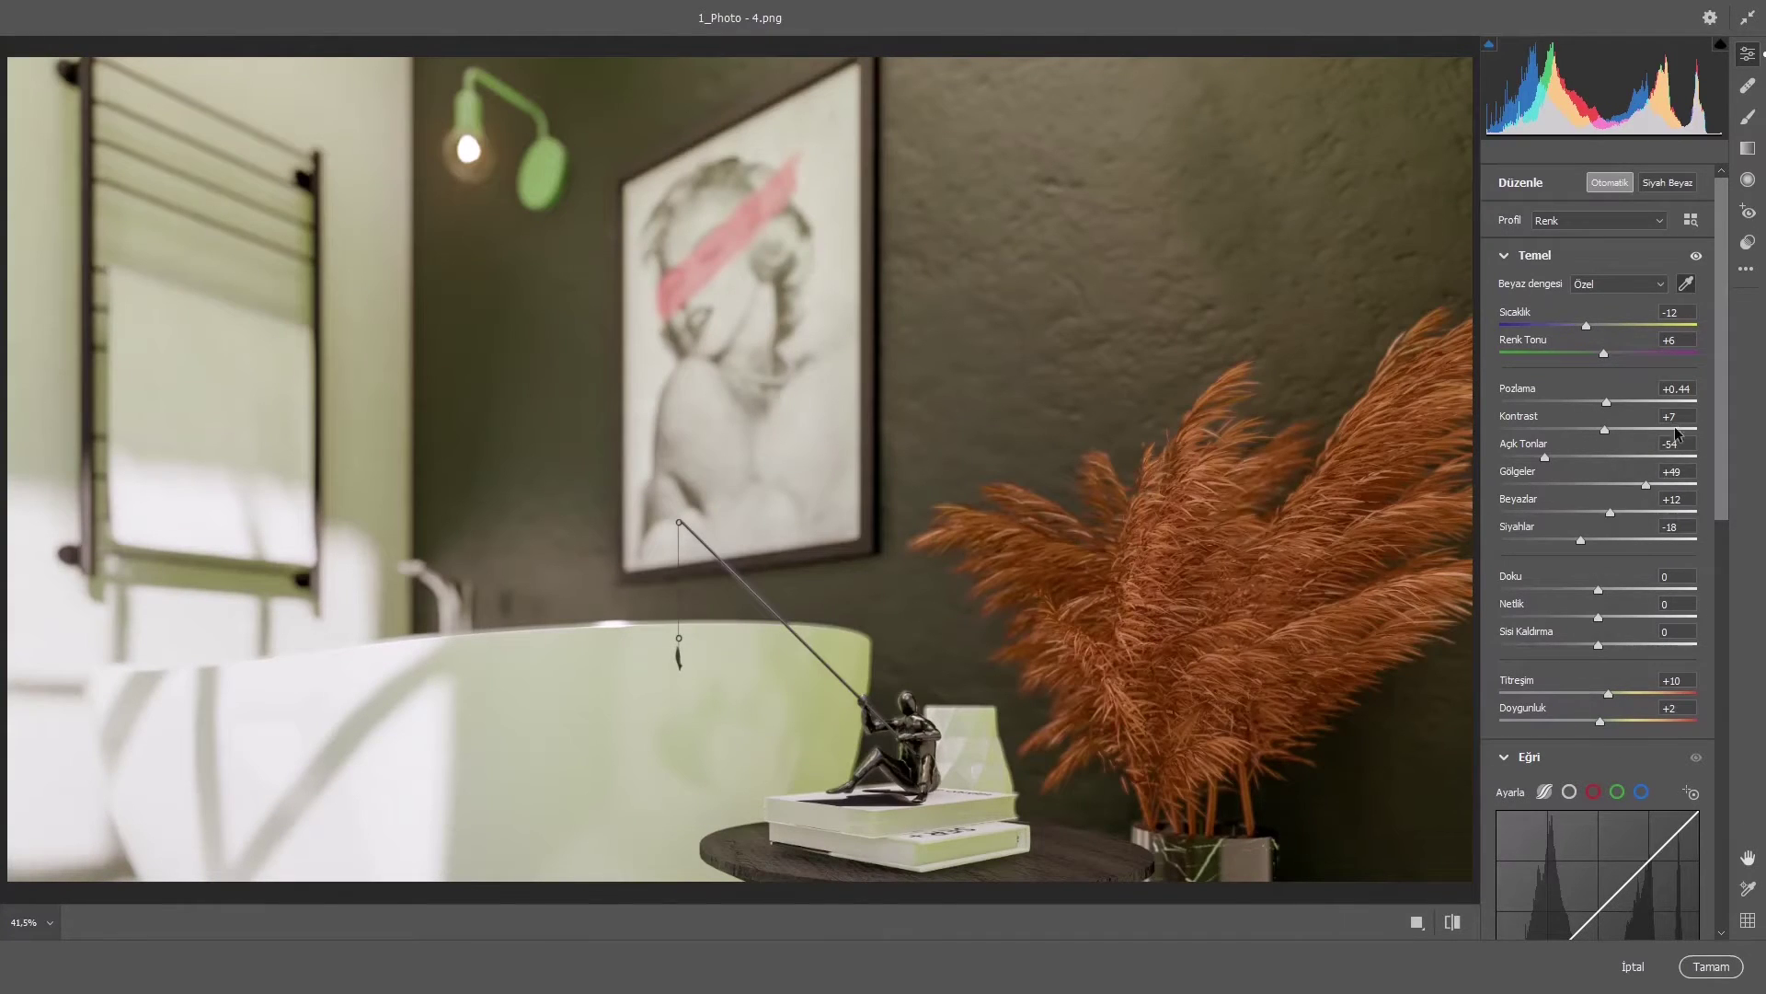
Step: Set exposure (Pozlama) to 0, texture (Doku) to +9 and clarity (Netlik) to +1, and compare the image with the original
click(1691, 388)
text(0)
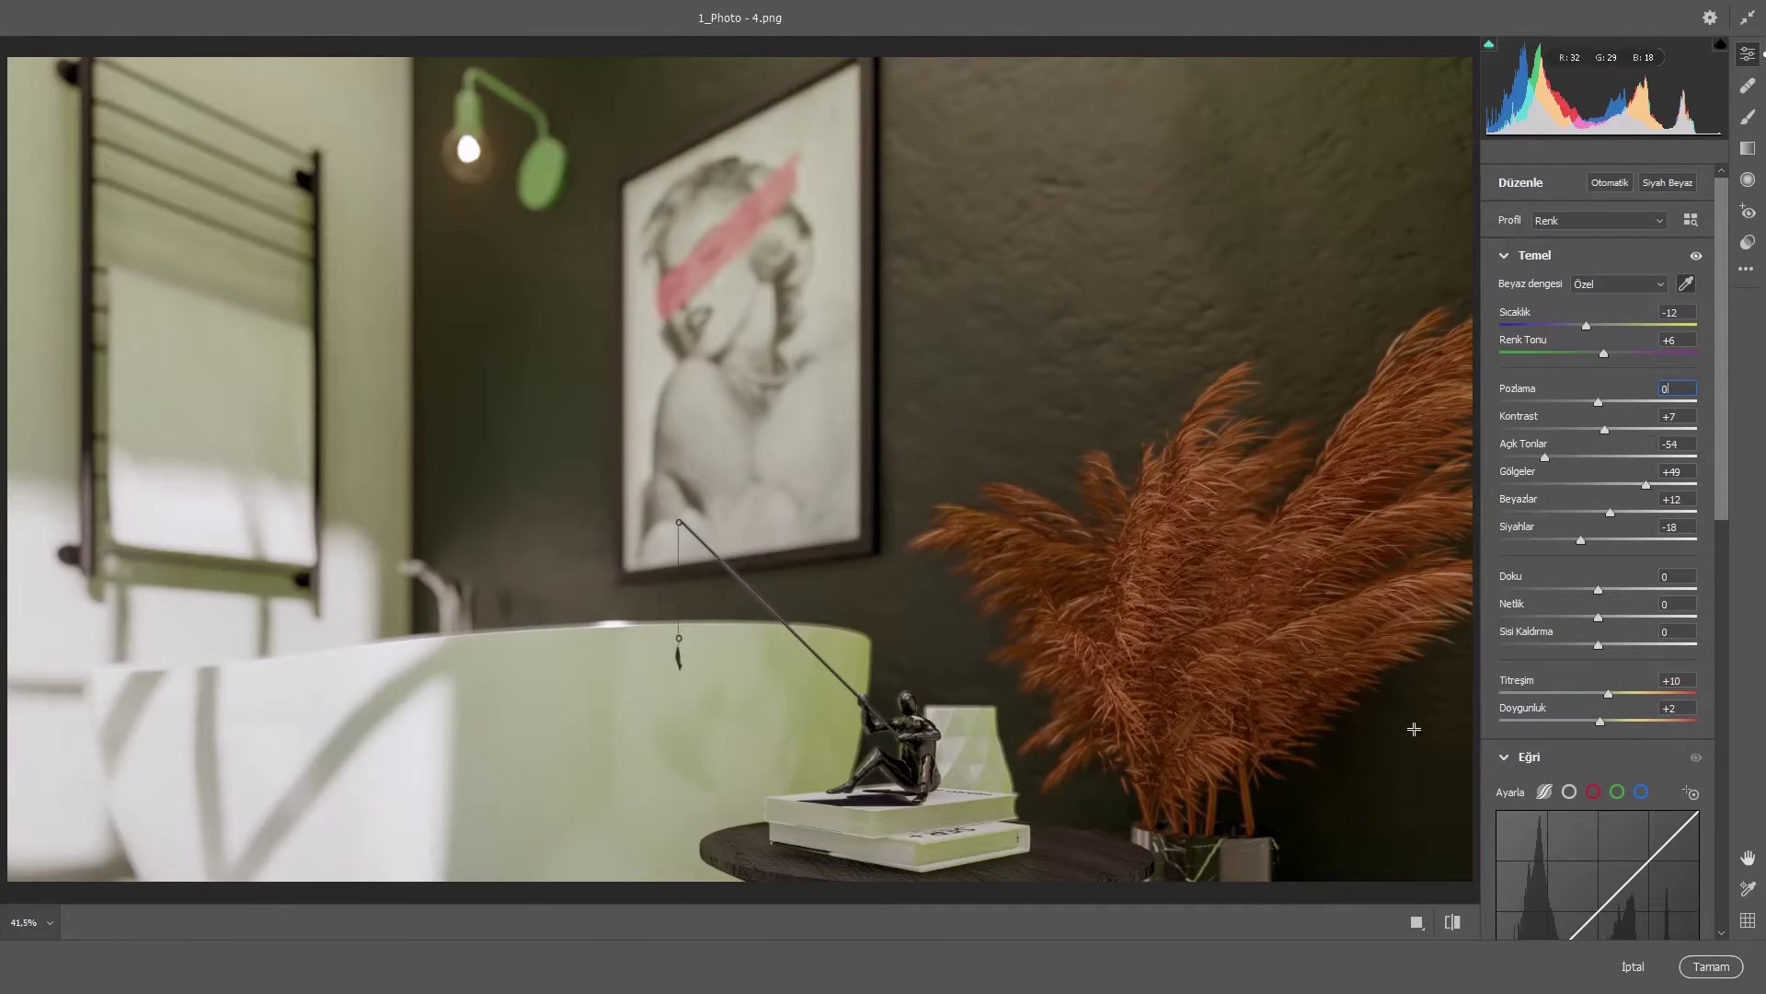
drag(1598, 589, 1607, 590)
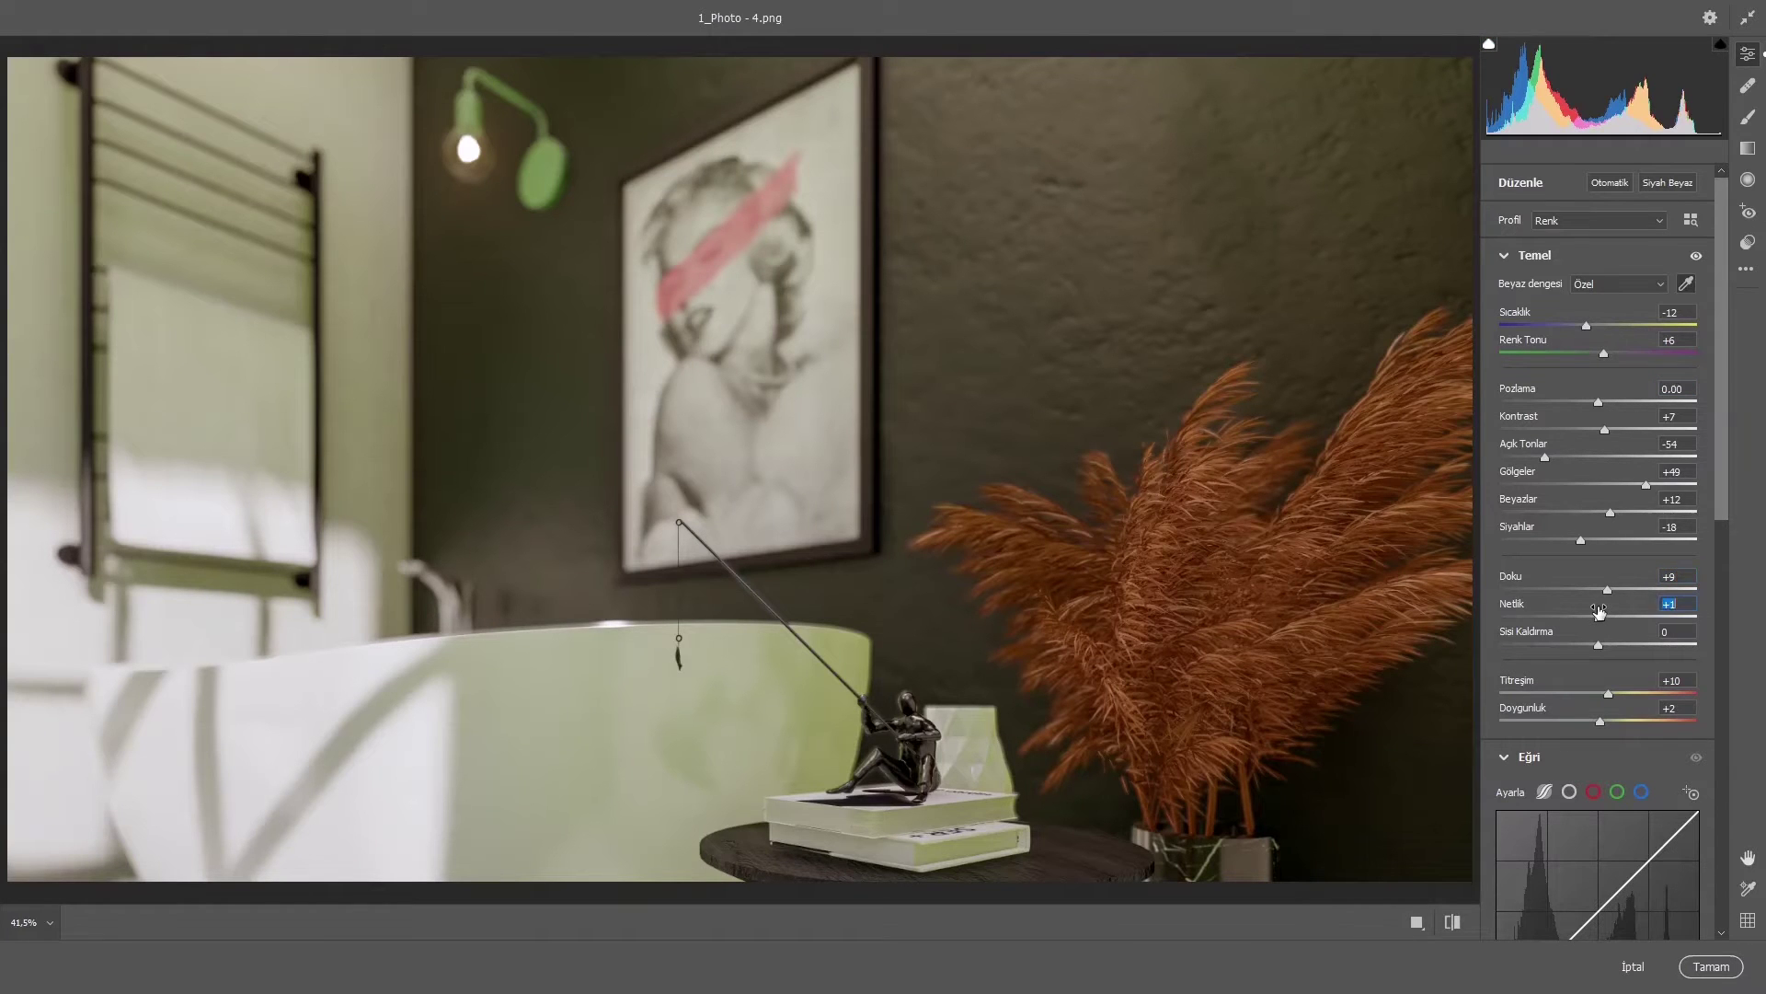
click(1453, 922)
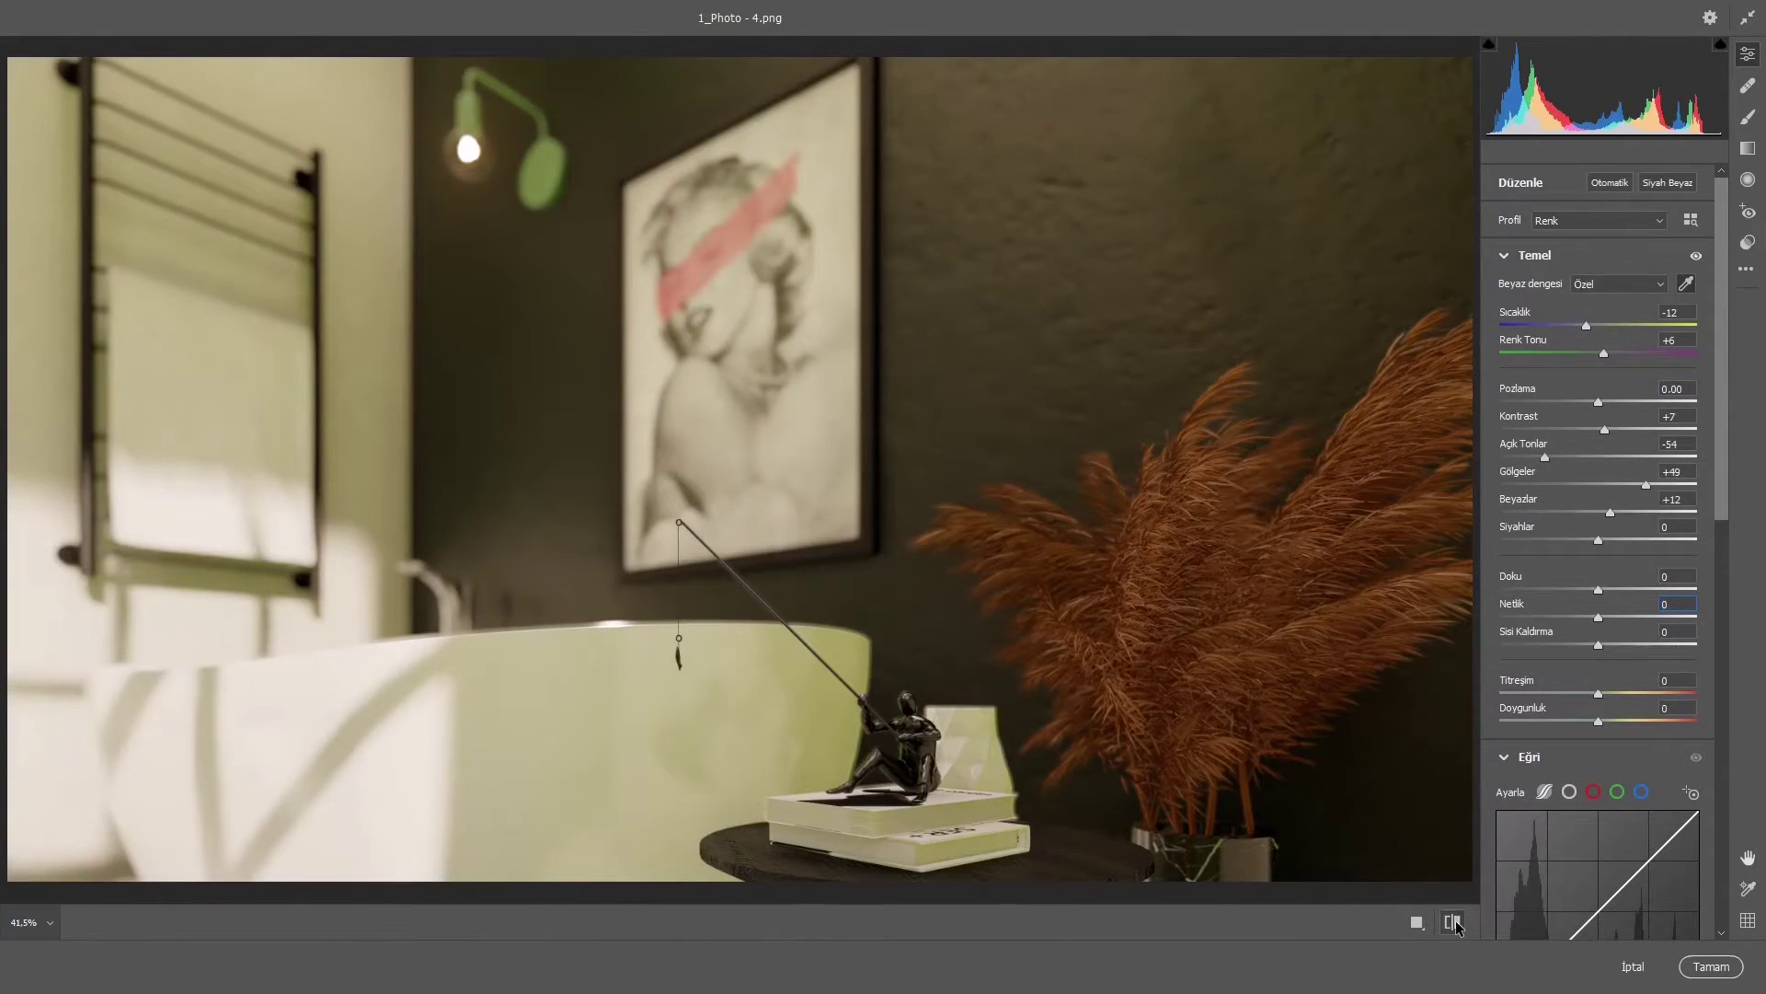
click(1453, 923)
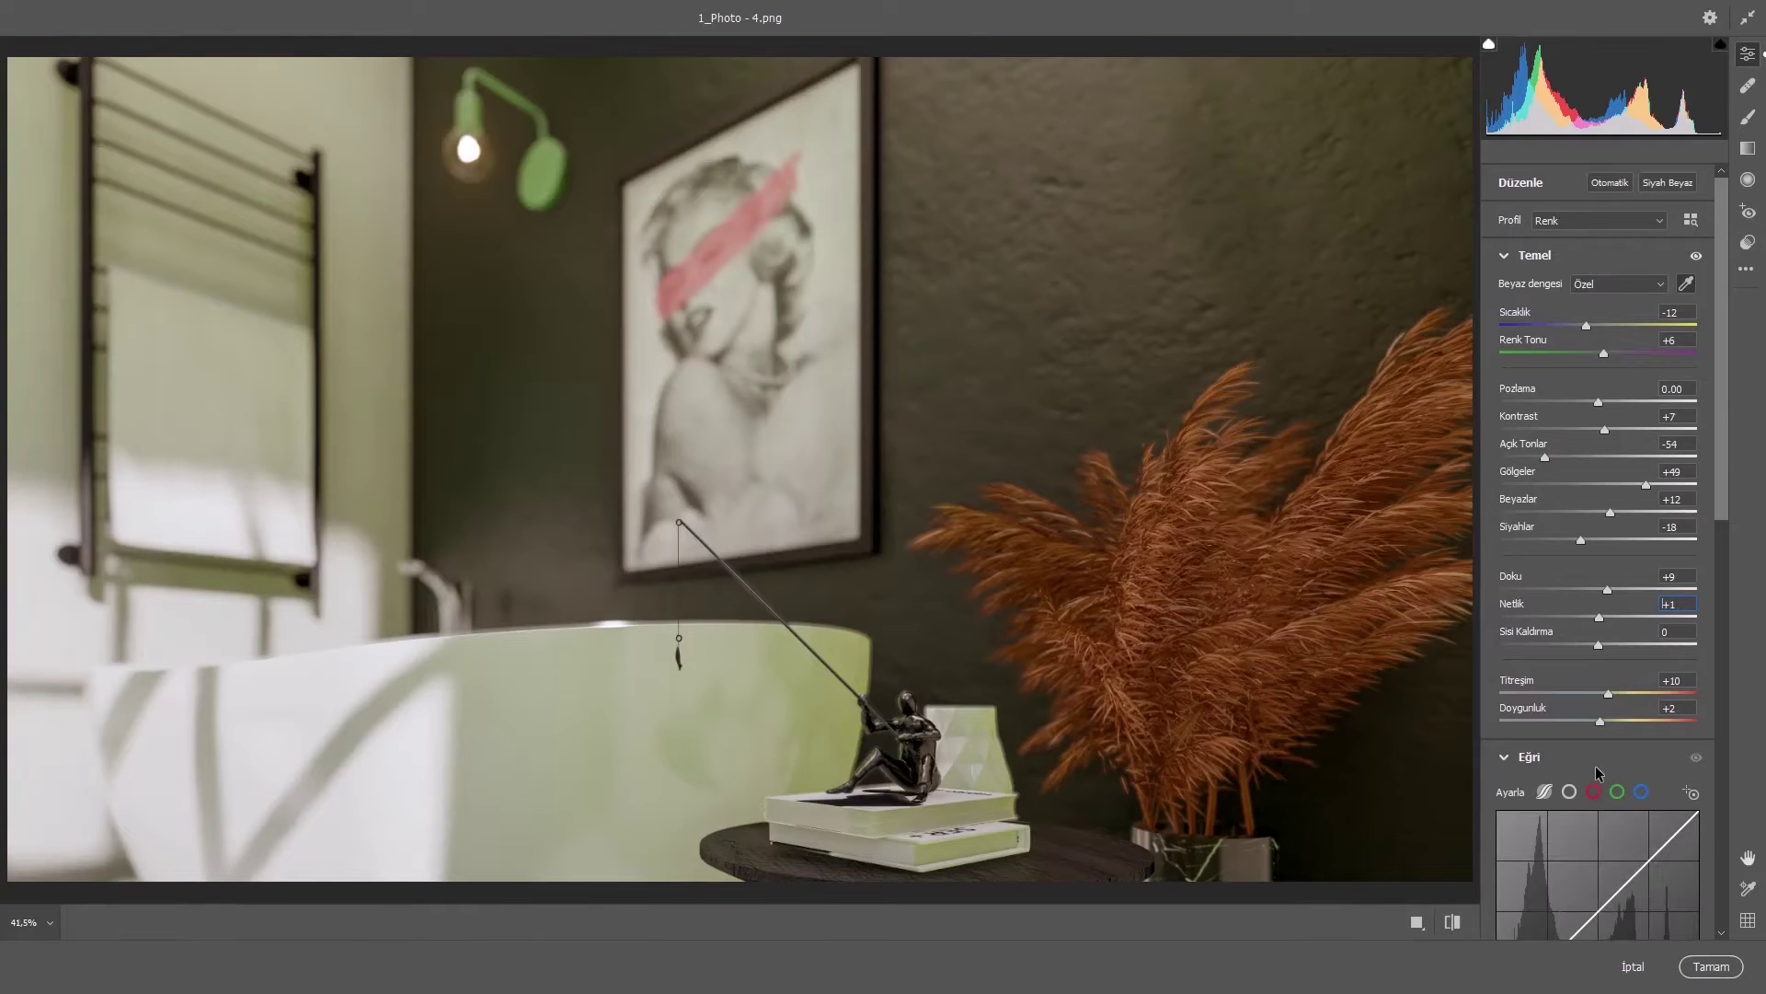
Step: Set the tone curve's Açık Tonlar to +4, Açıklar to +4, Koyular to +13 and Gölgeler to -15, and compare with the curve off
scroll(1596, 767, down, 4)
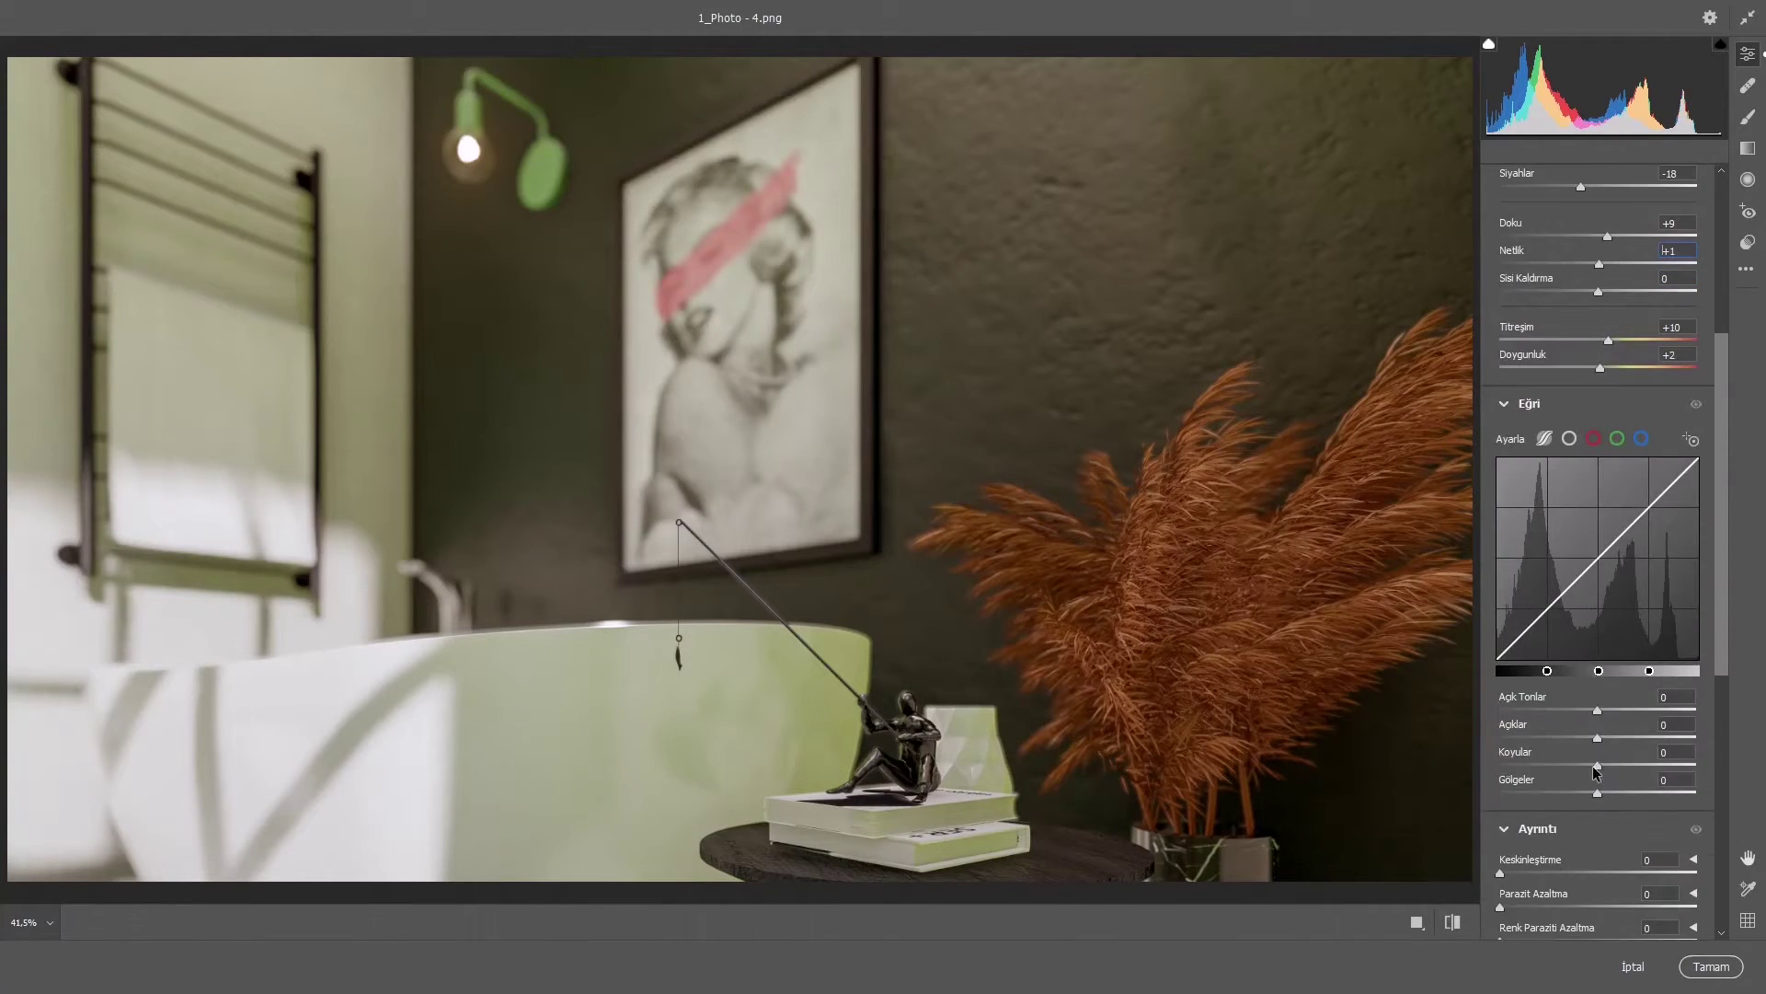
drag(1596, 704, 1585, 785)
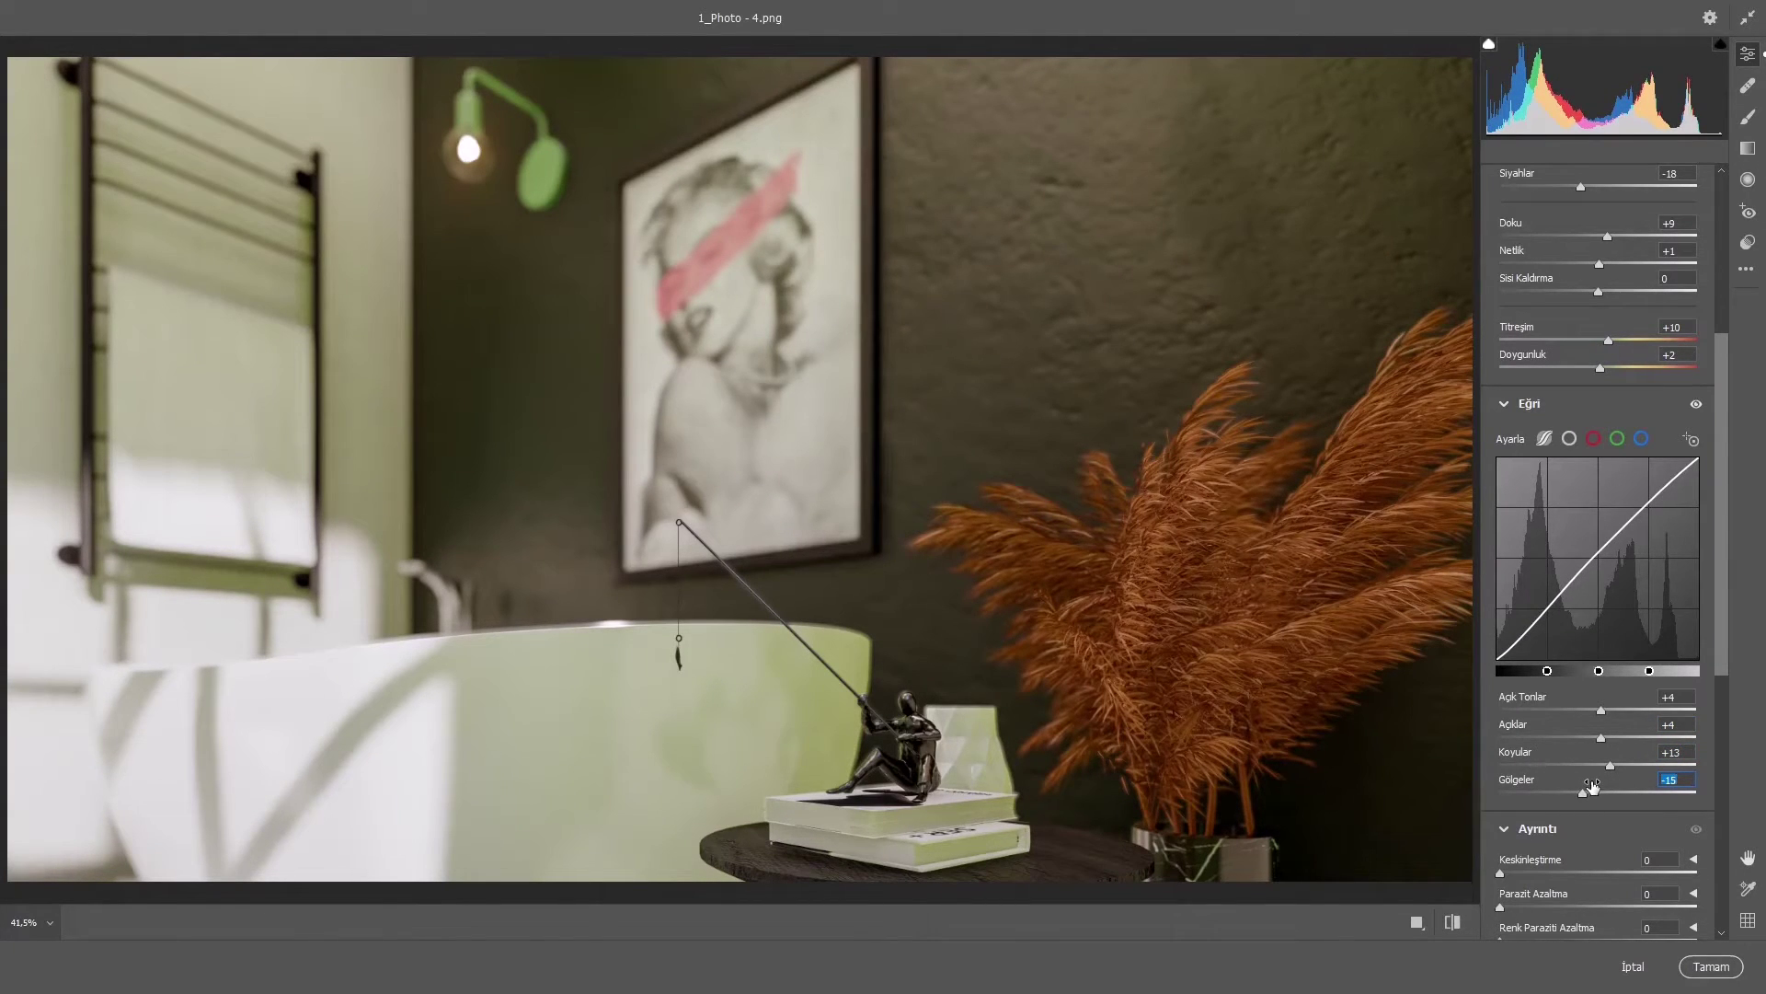
click(1697, 405)
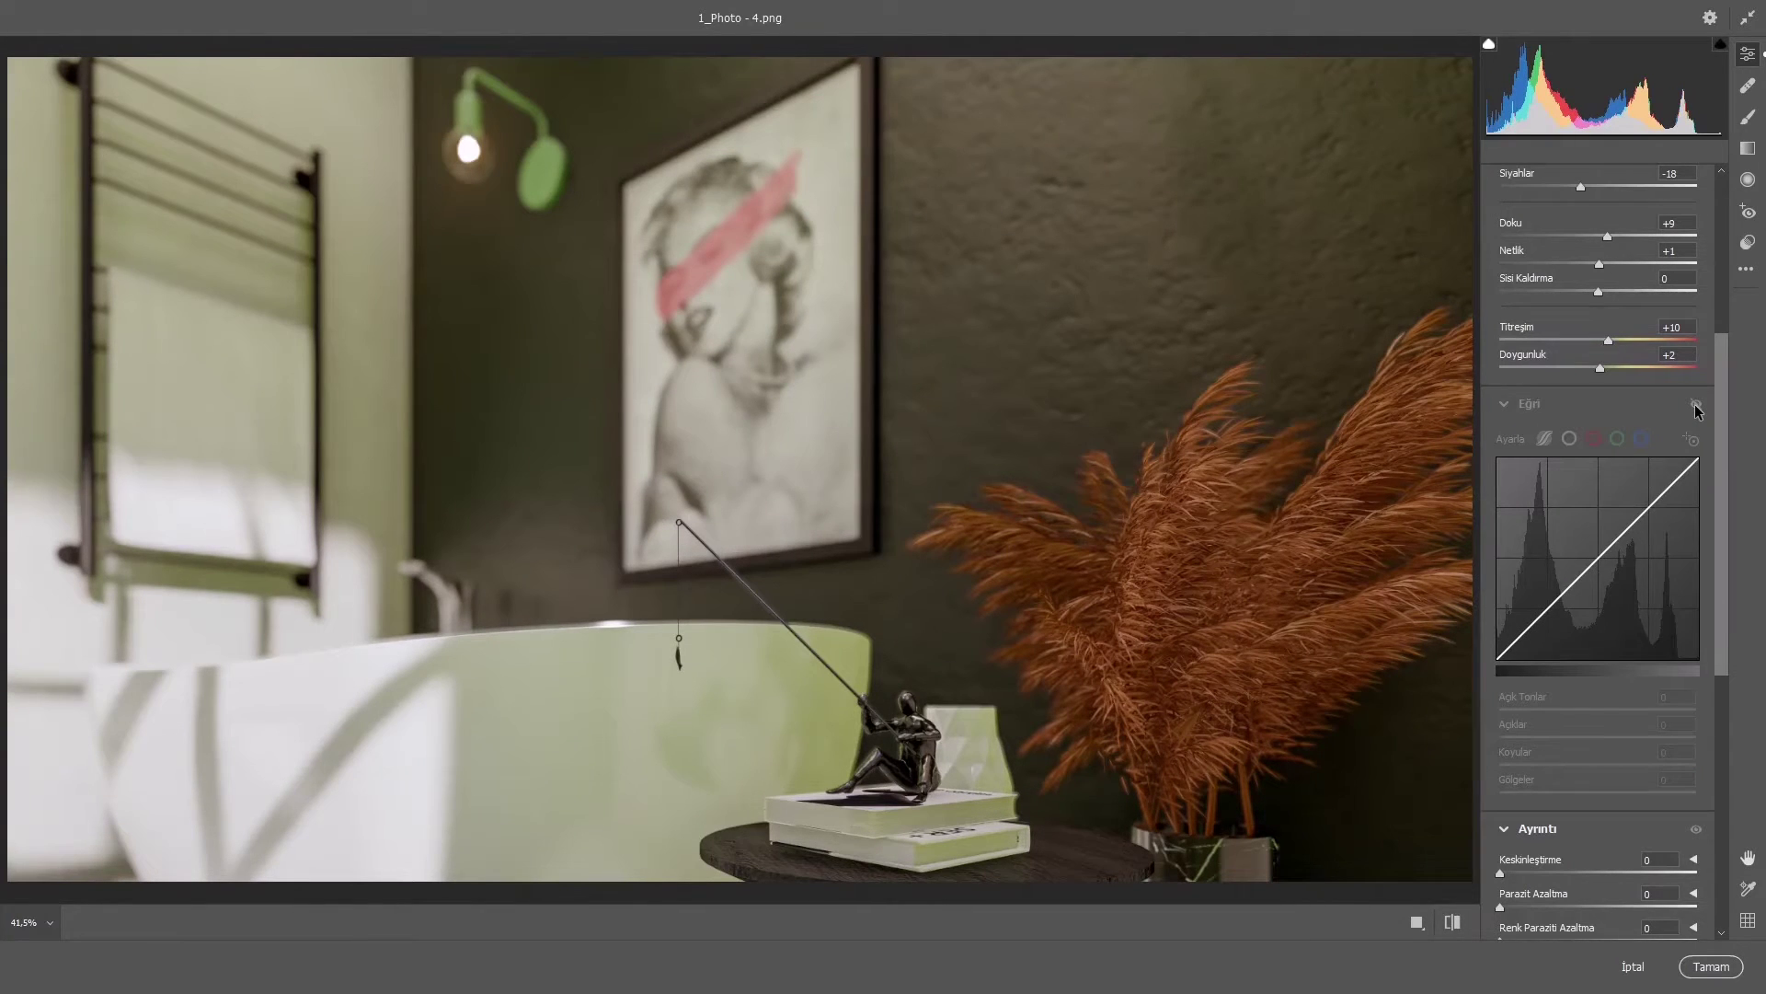
click(1697, 406)
click(1697, 405)
click(1697, 406)
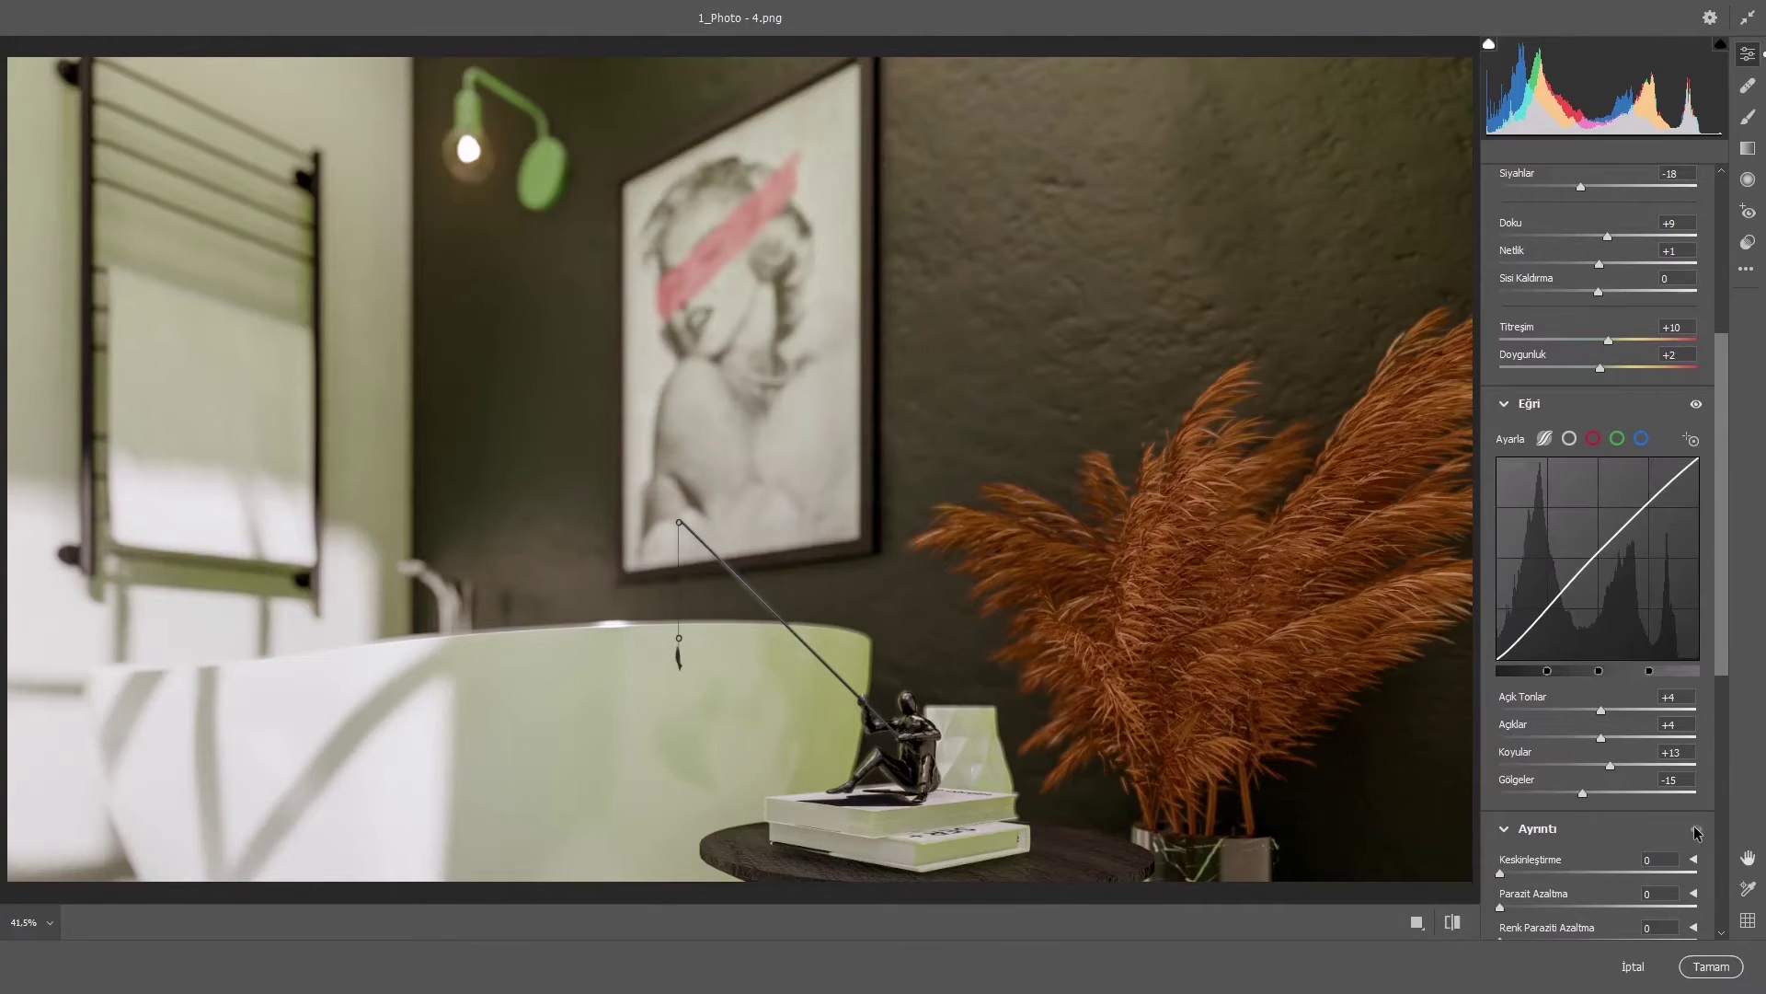
Step: Increase sharpening (Keskinleştirme) on 1_Photo - 4, compare with the detail adjustments off, and apply the Camera Raw edits
drag(1501, 867, 1575, 869)
click(1695, 830)
click(1695, 830)
click(1695, 830)
click(1695, 830)
click(1695, 829)
click(1695, 830)
click(1712, 967)
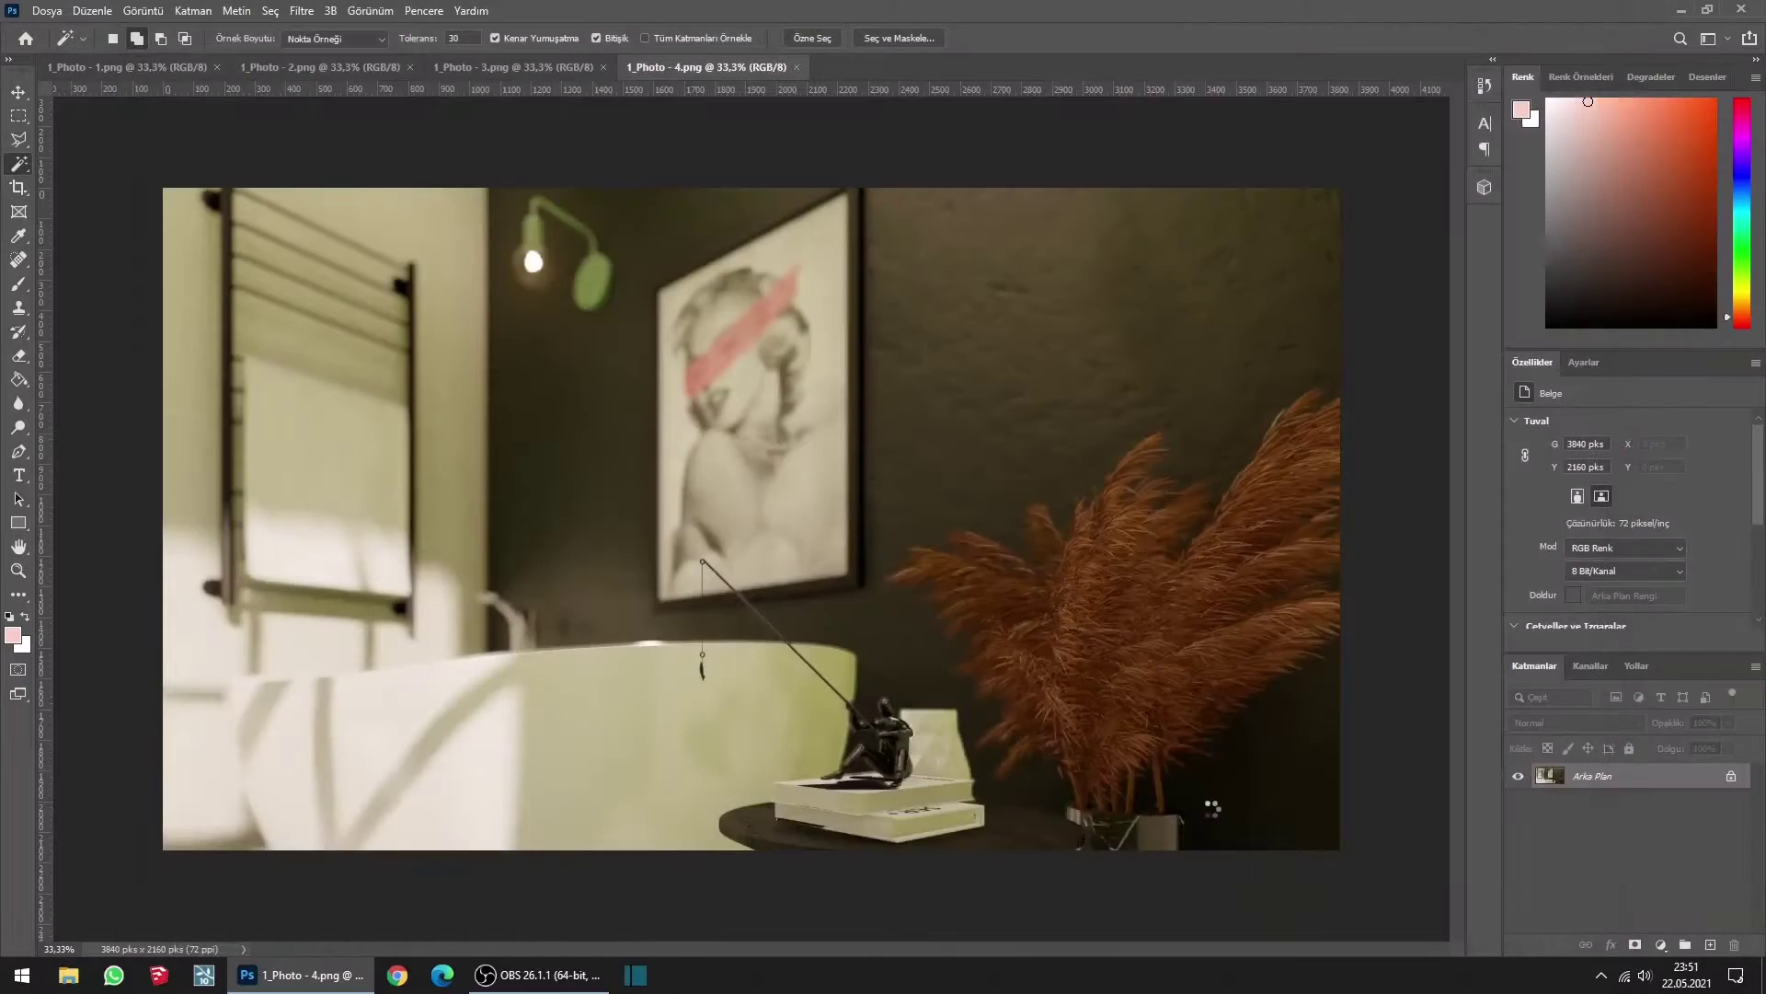
Step: In Camera Raw for 1_Photo - 3, sample white balance from the smaller washbasin and apply the automatic (Otomatik) tone adjustments
click(541, 67)
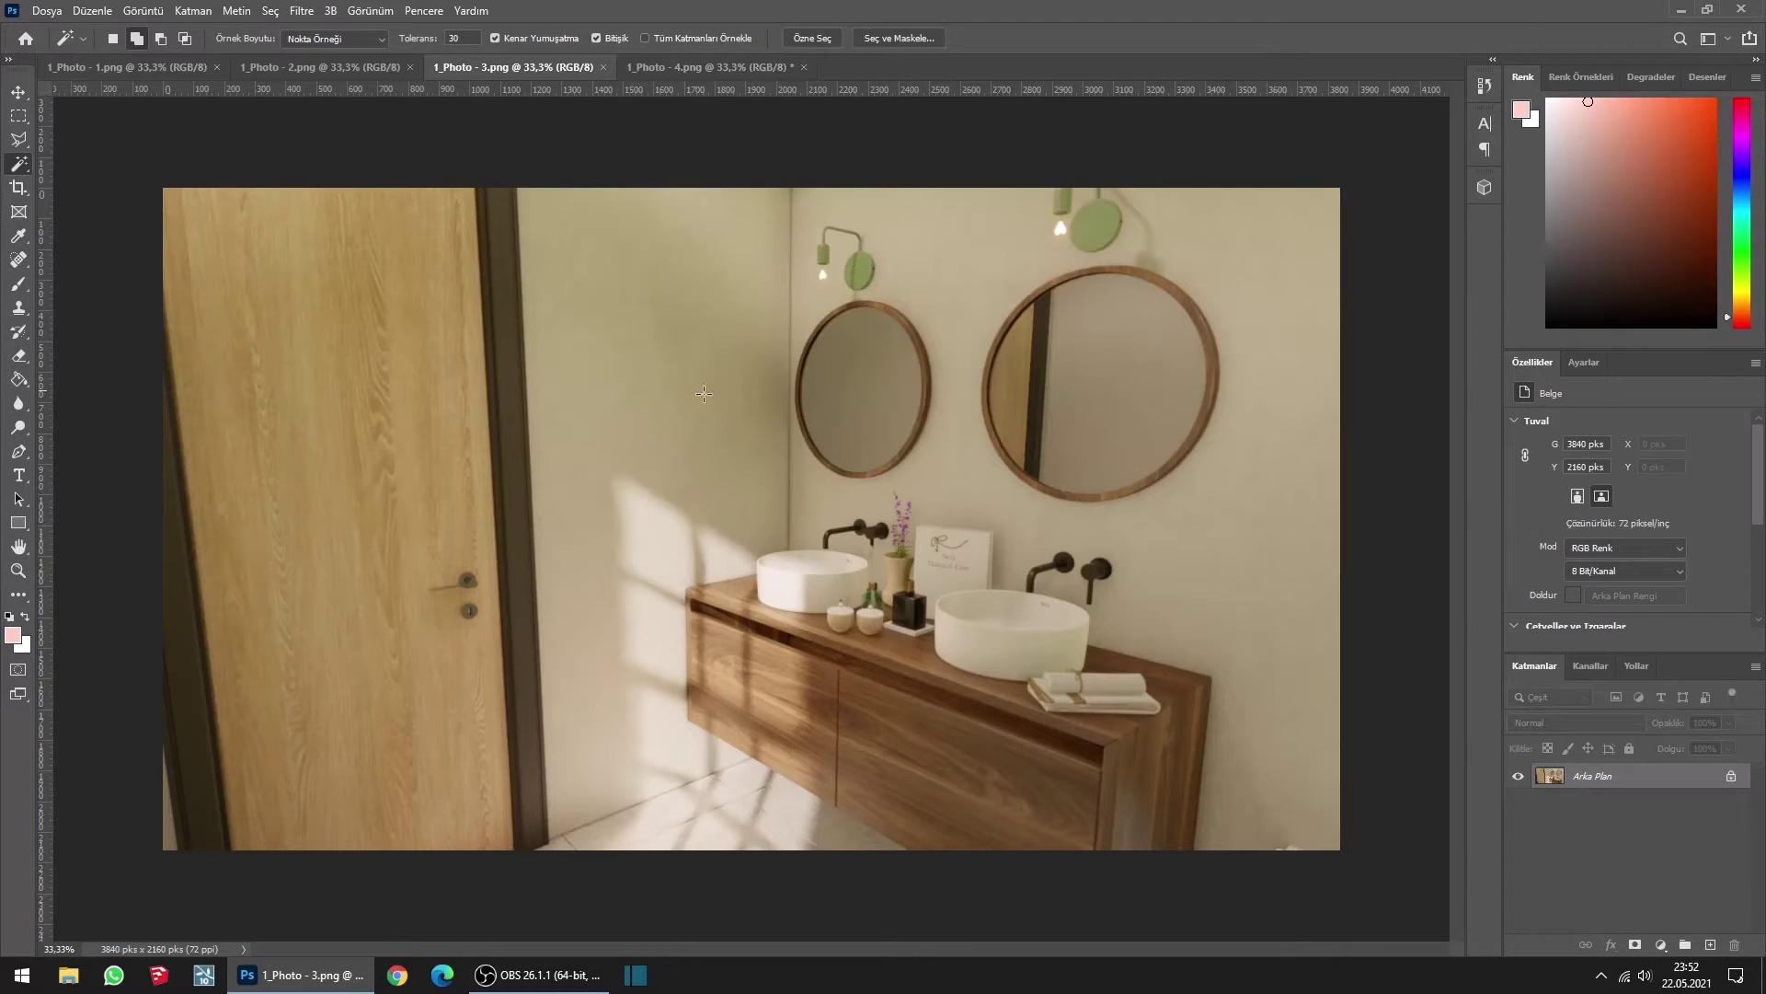
click(302, 11)
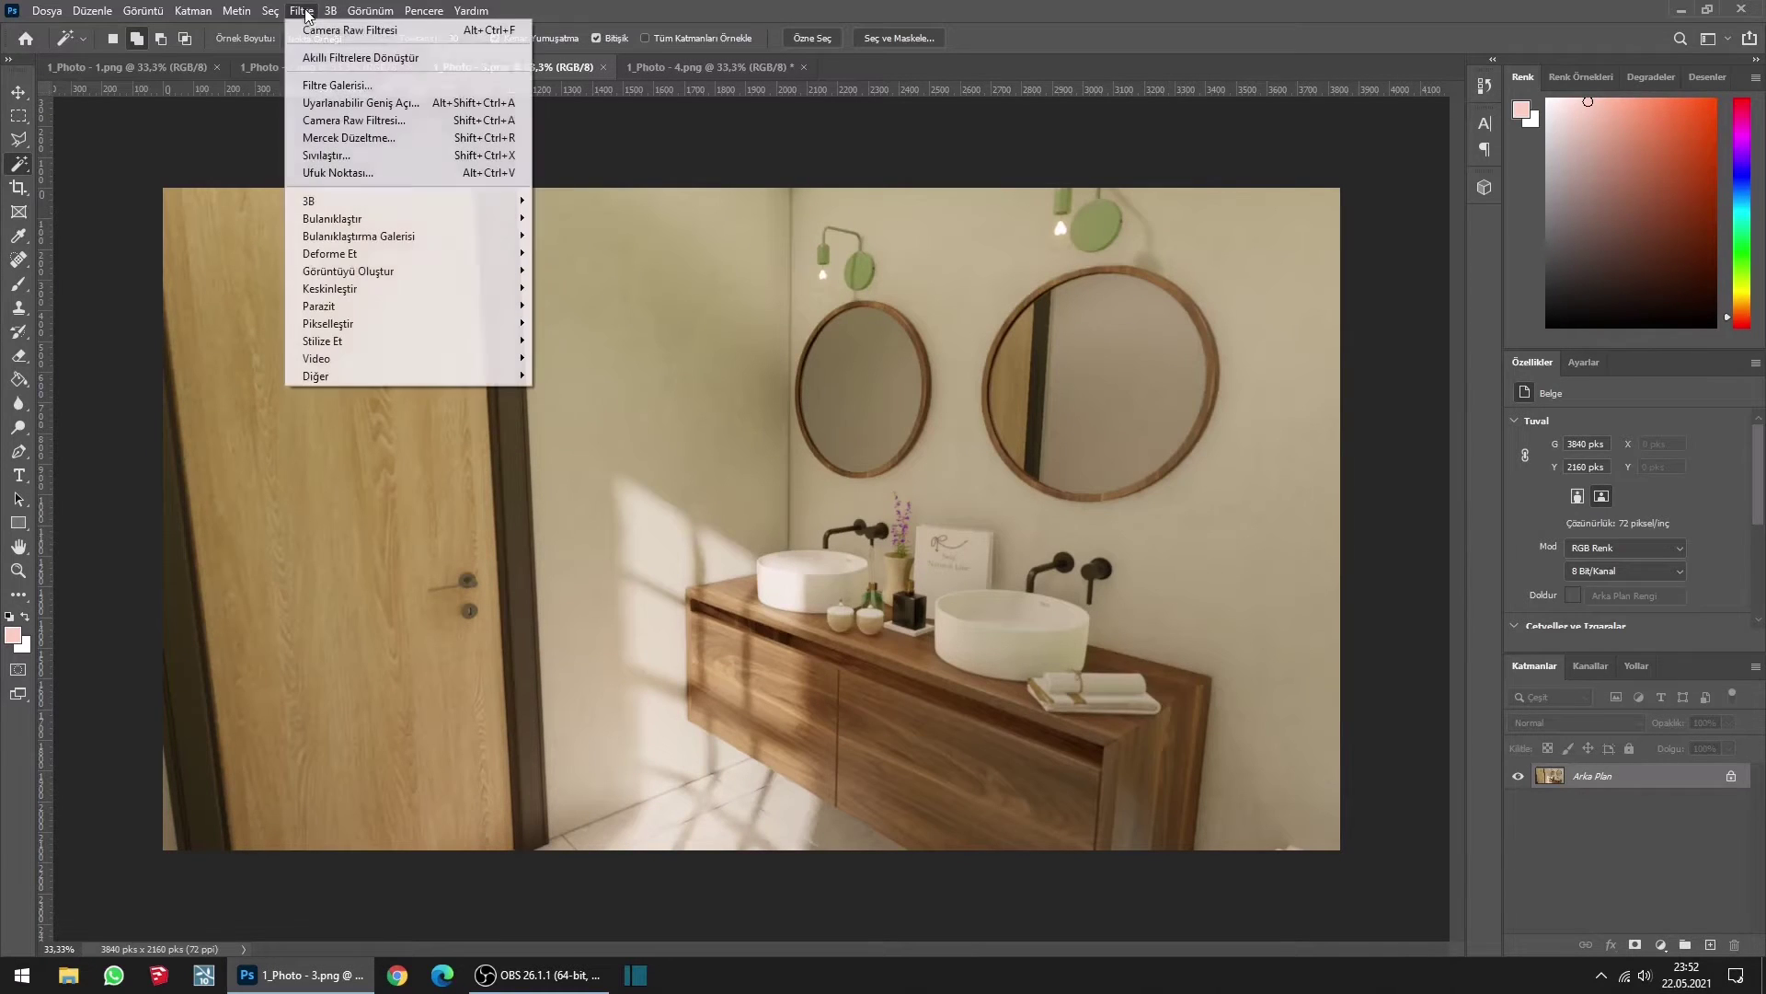
click(409, 120)
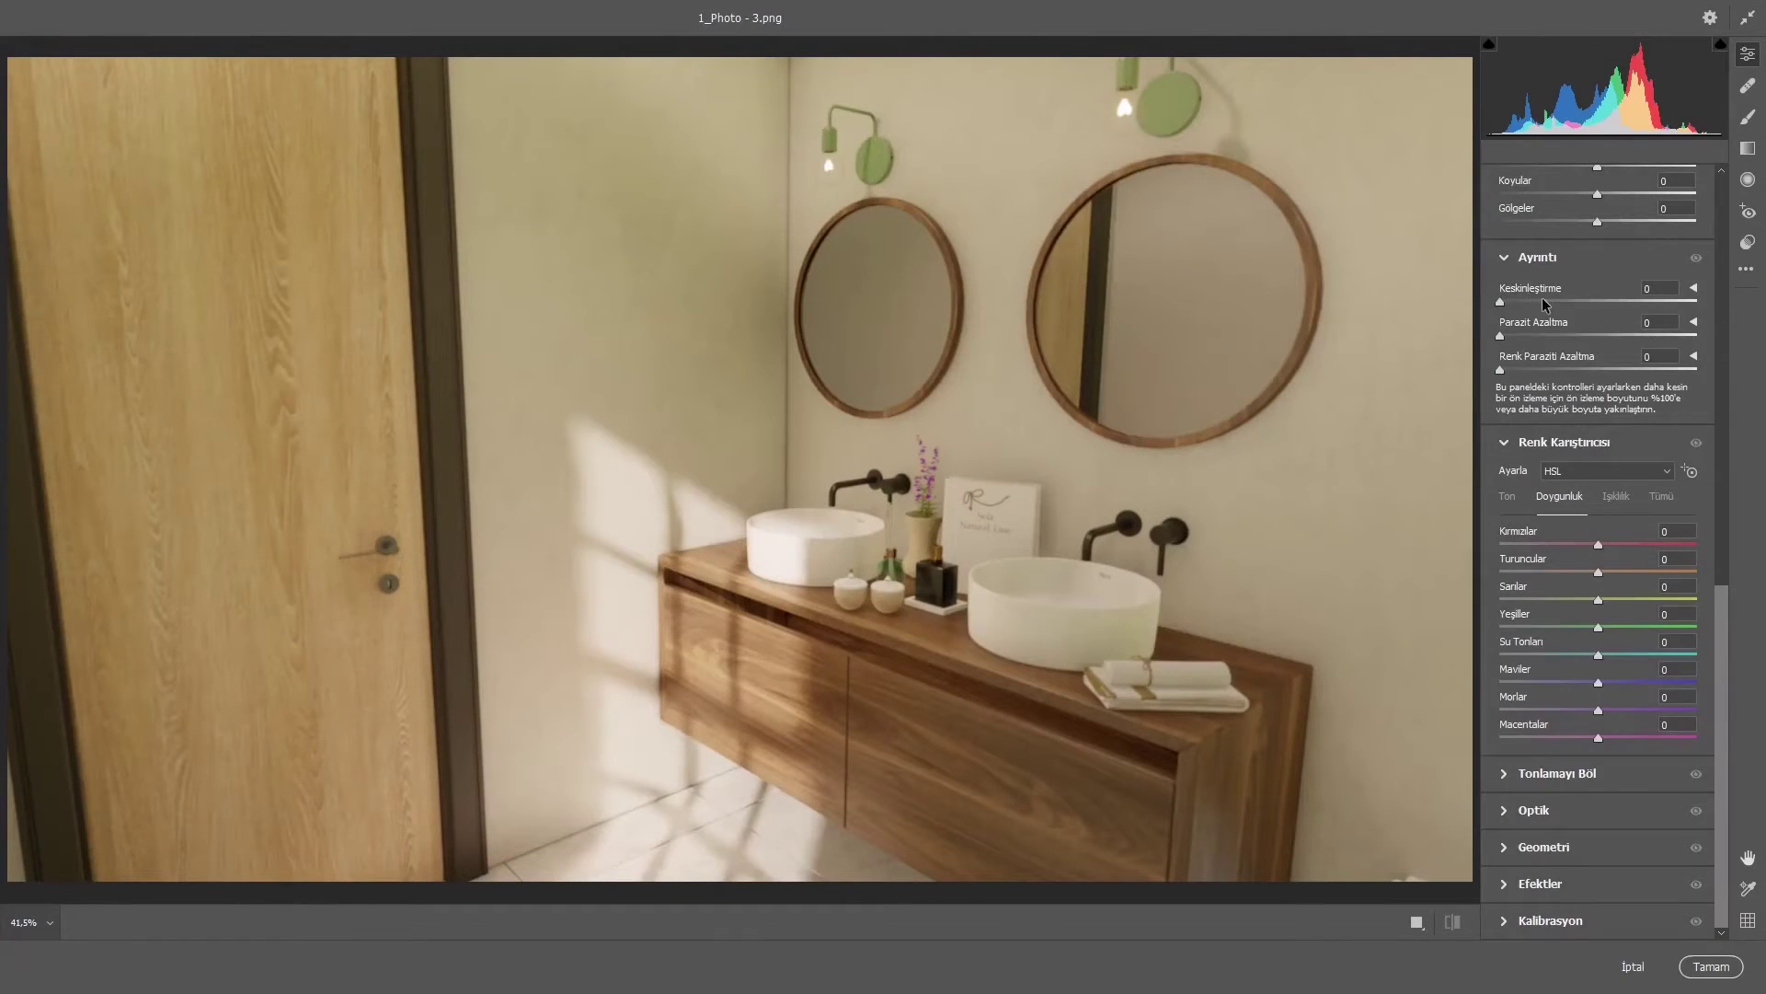
scroll(1546, 303, up, 15)
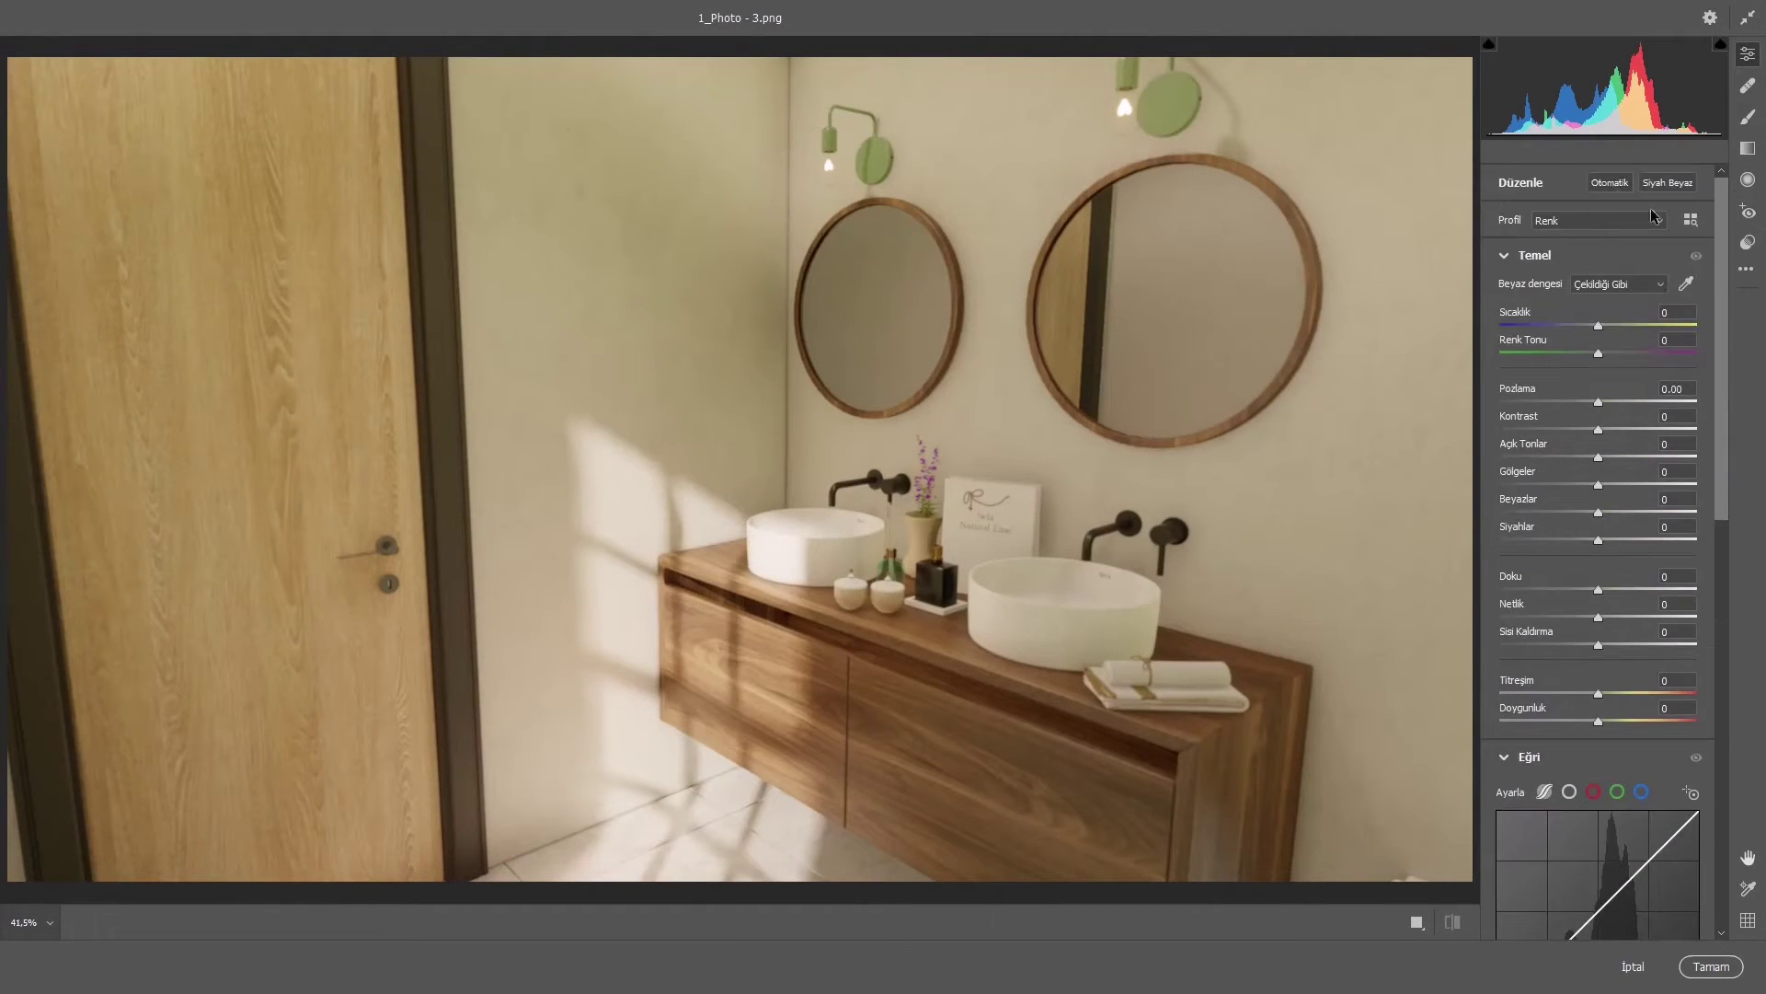
click(1686, 284)
click(790, 555)
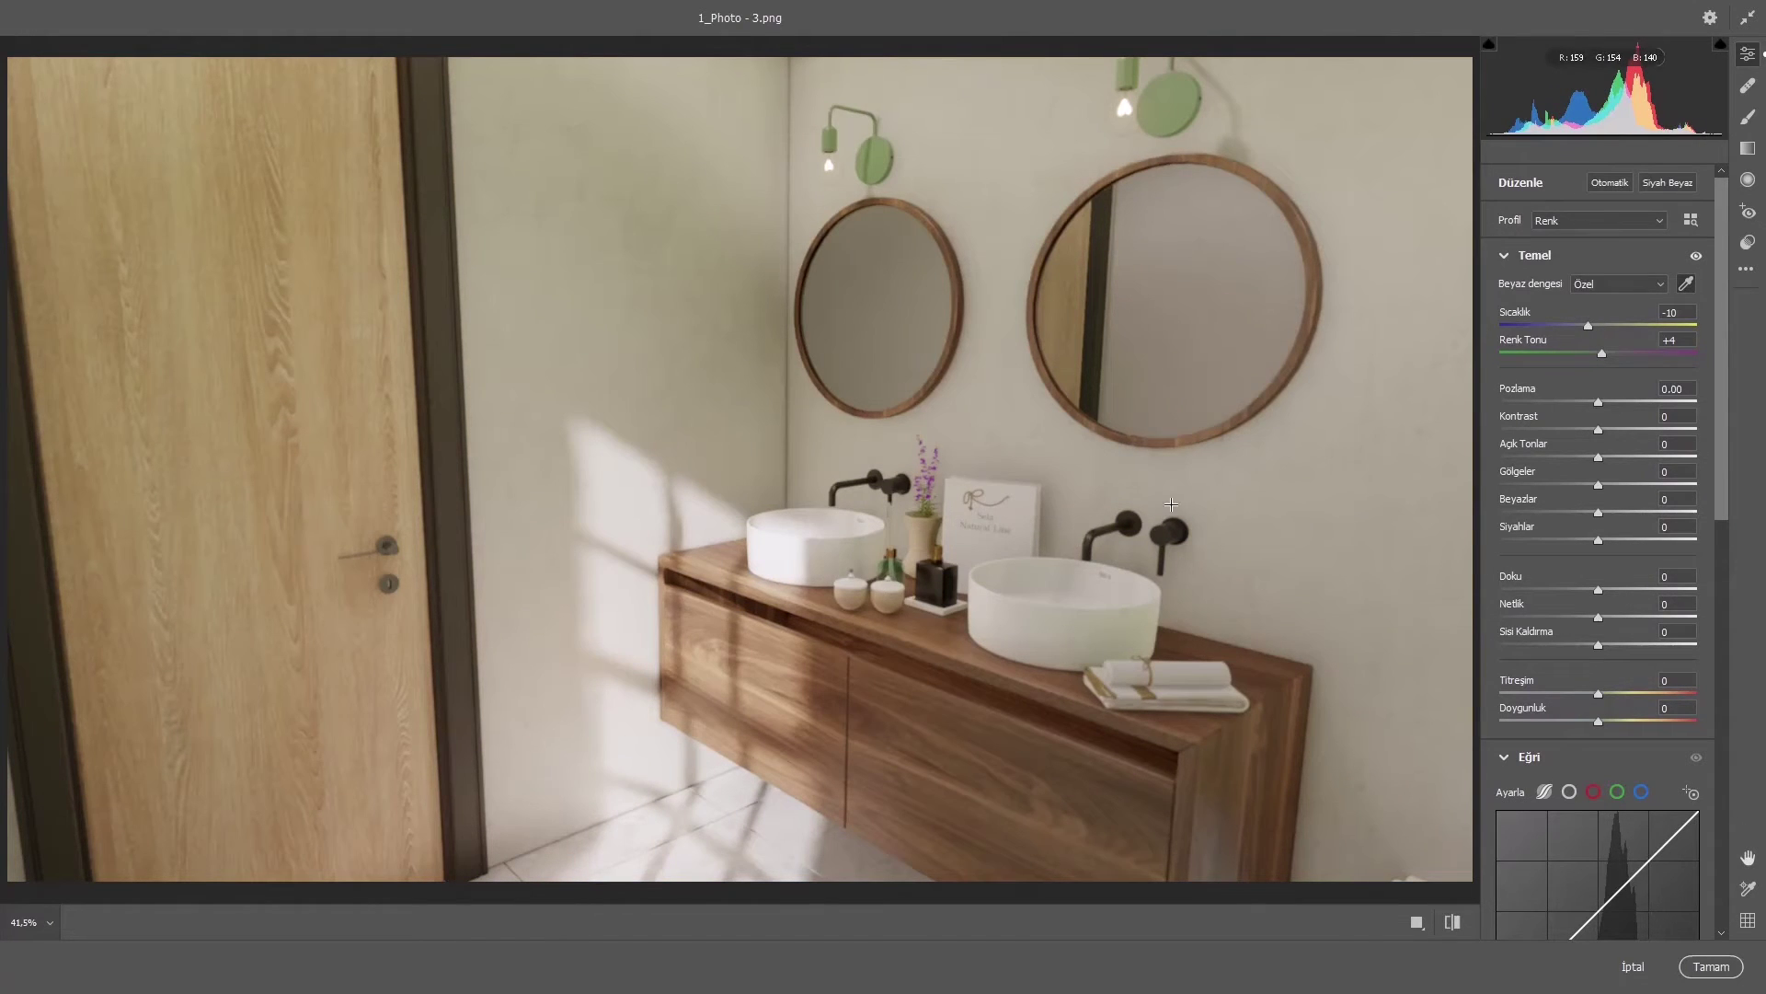
click(1626, 188)
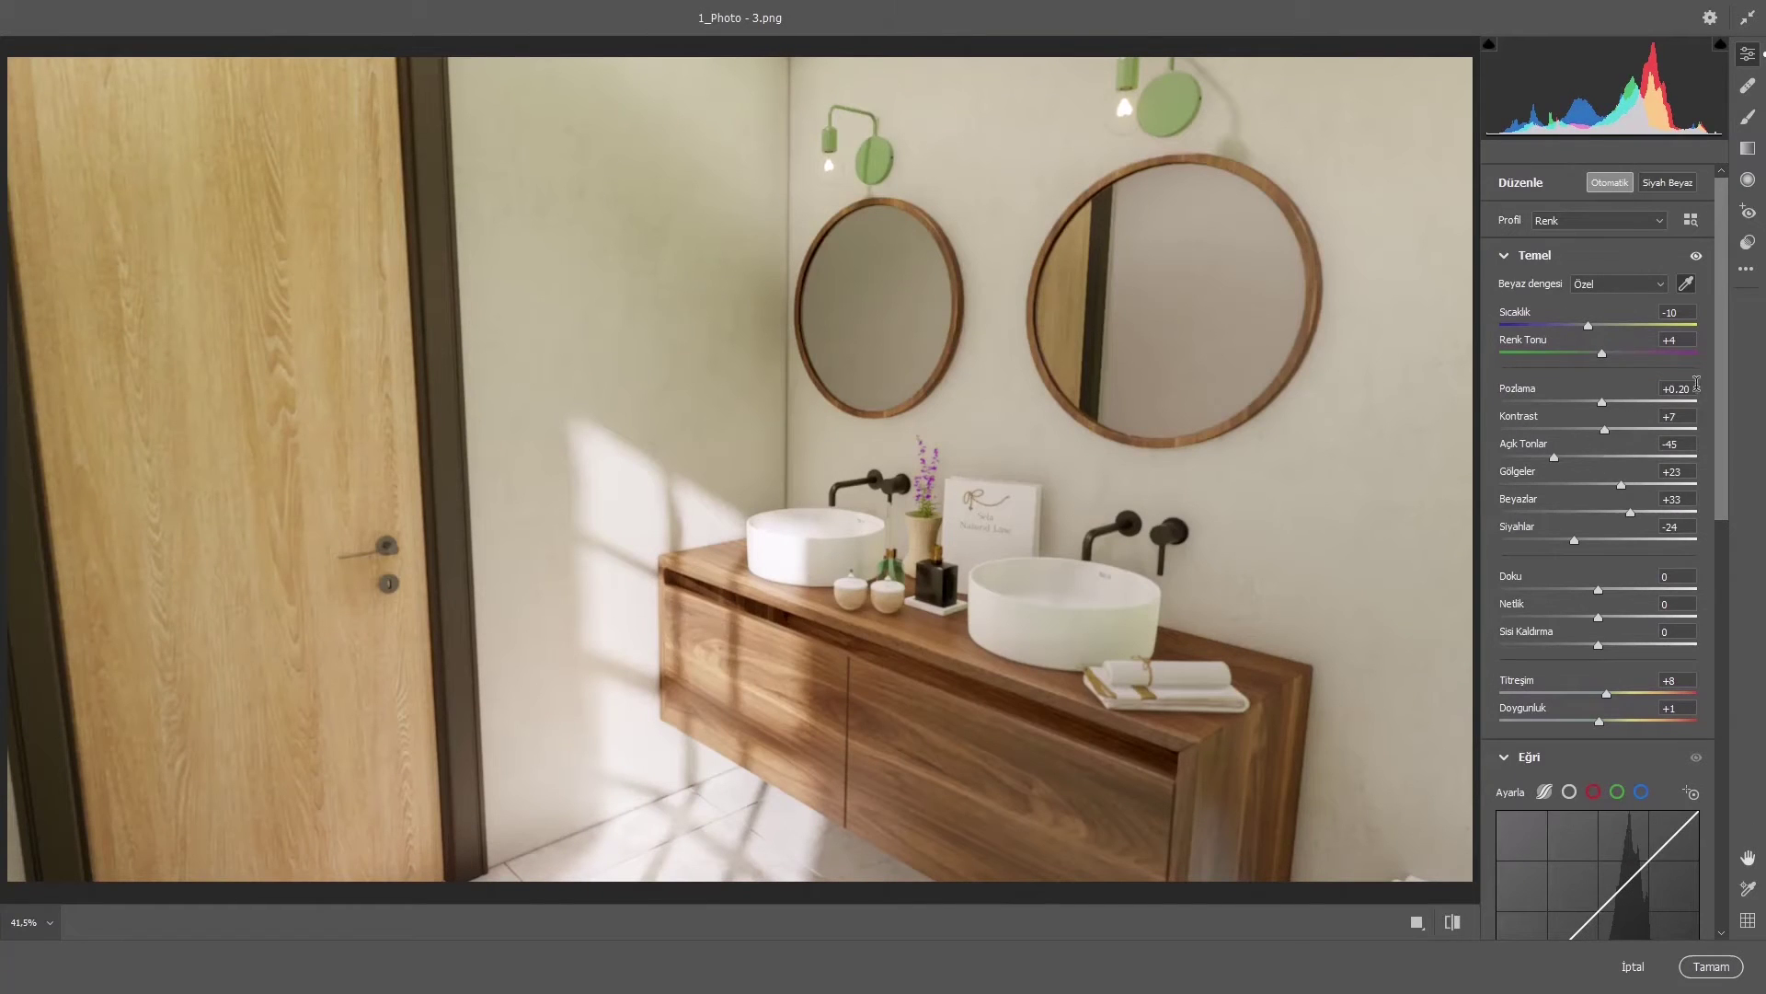
Step: Set texture (Doku) to +16 and clarity (Netlik) to +9 on 1_Photo - 3, and compare the image with the original
drag(1598, 589, 1608, 588)
drag(1598, 616, 1608, 614)
click(1454, 924)
click(1454, 924)
click(1455, 924)
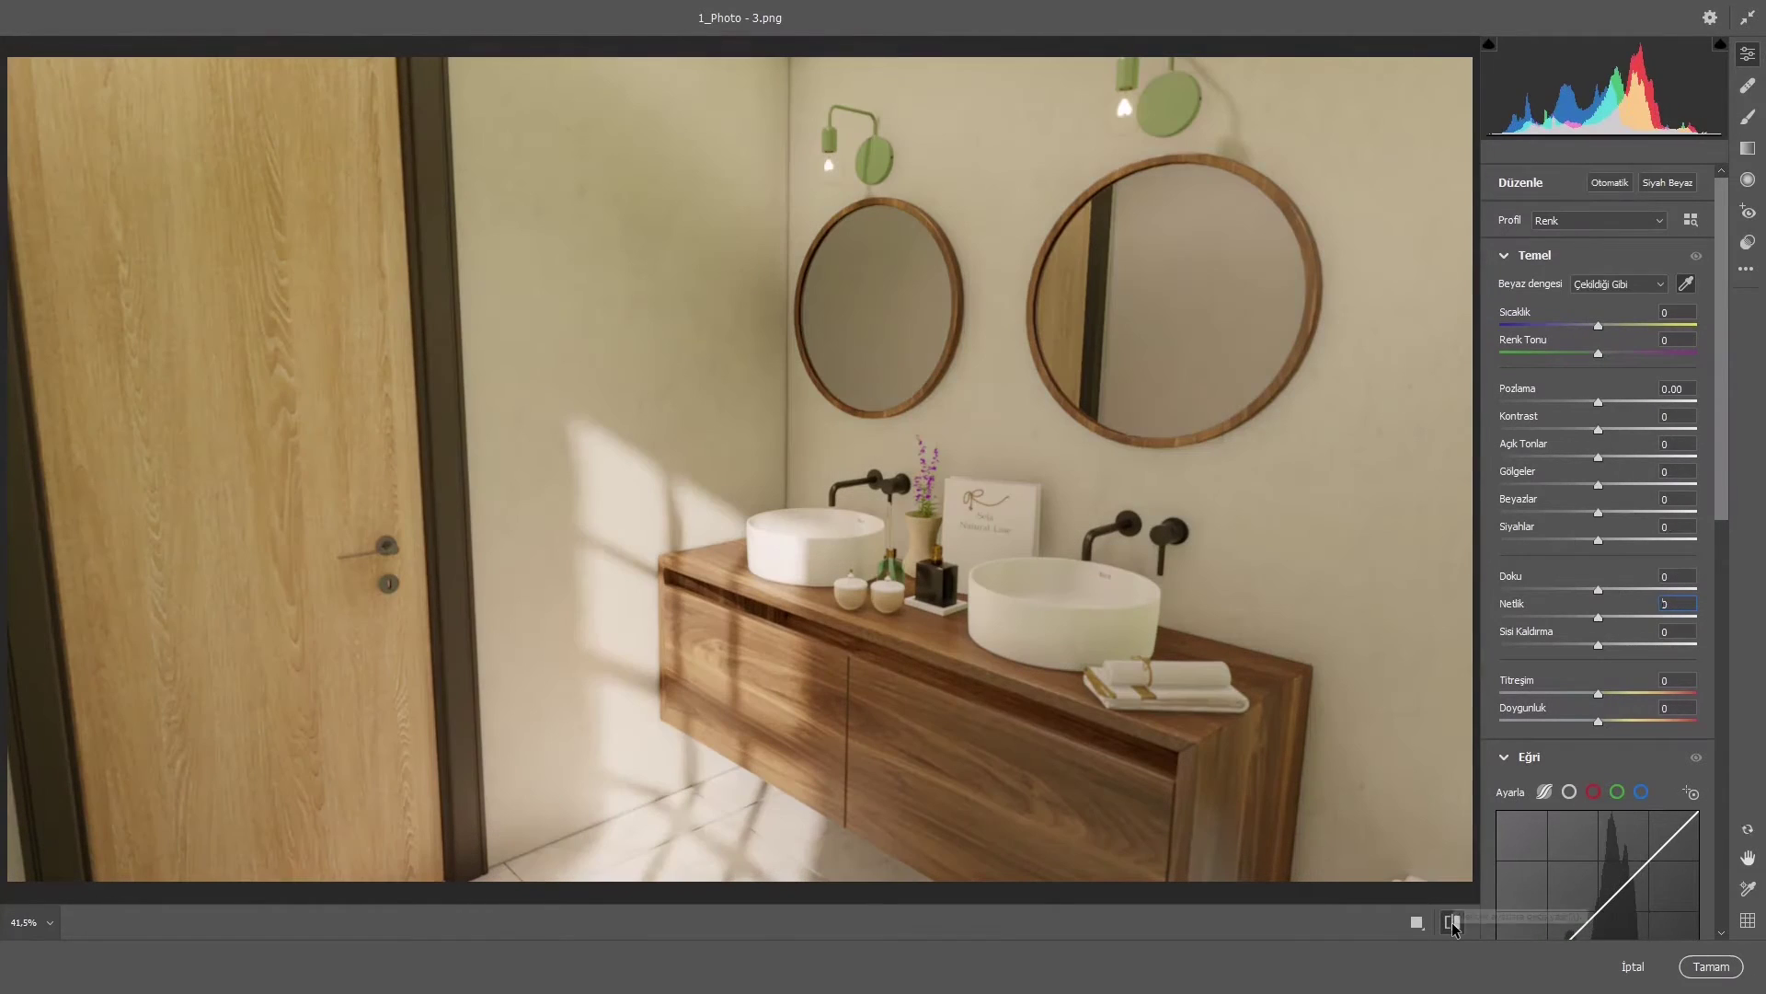
click(1455, 924)
Step: Set the tone curve's Açık Tonlar to +11, Açıklar to +5, Koyular to +5 and Gölgeler to -25, and check the curve's effect
scroll(1621, 729, down, 3)
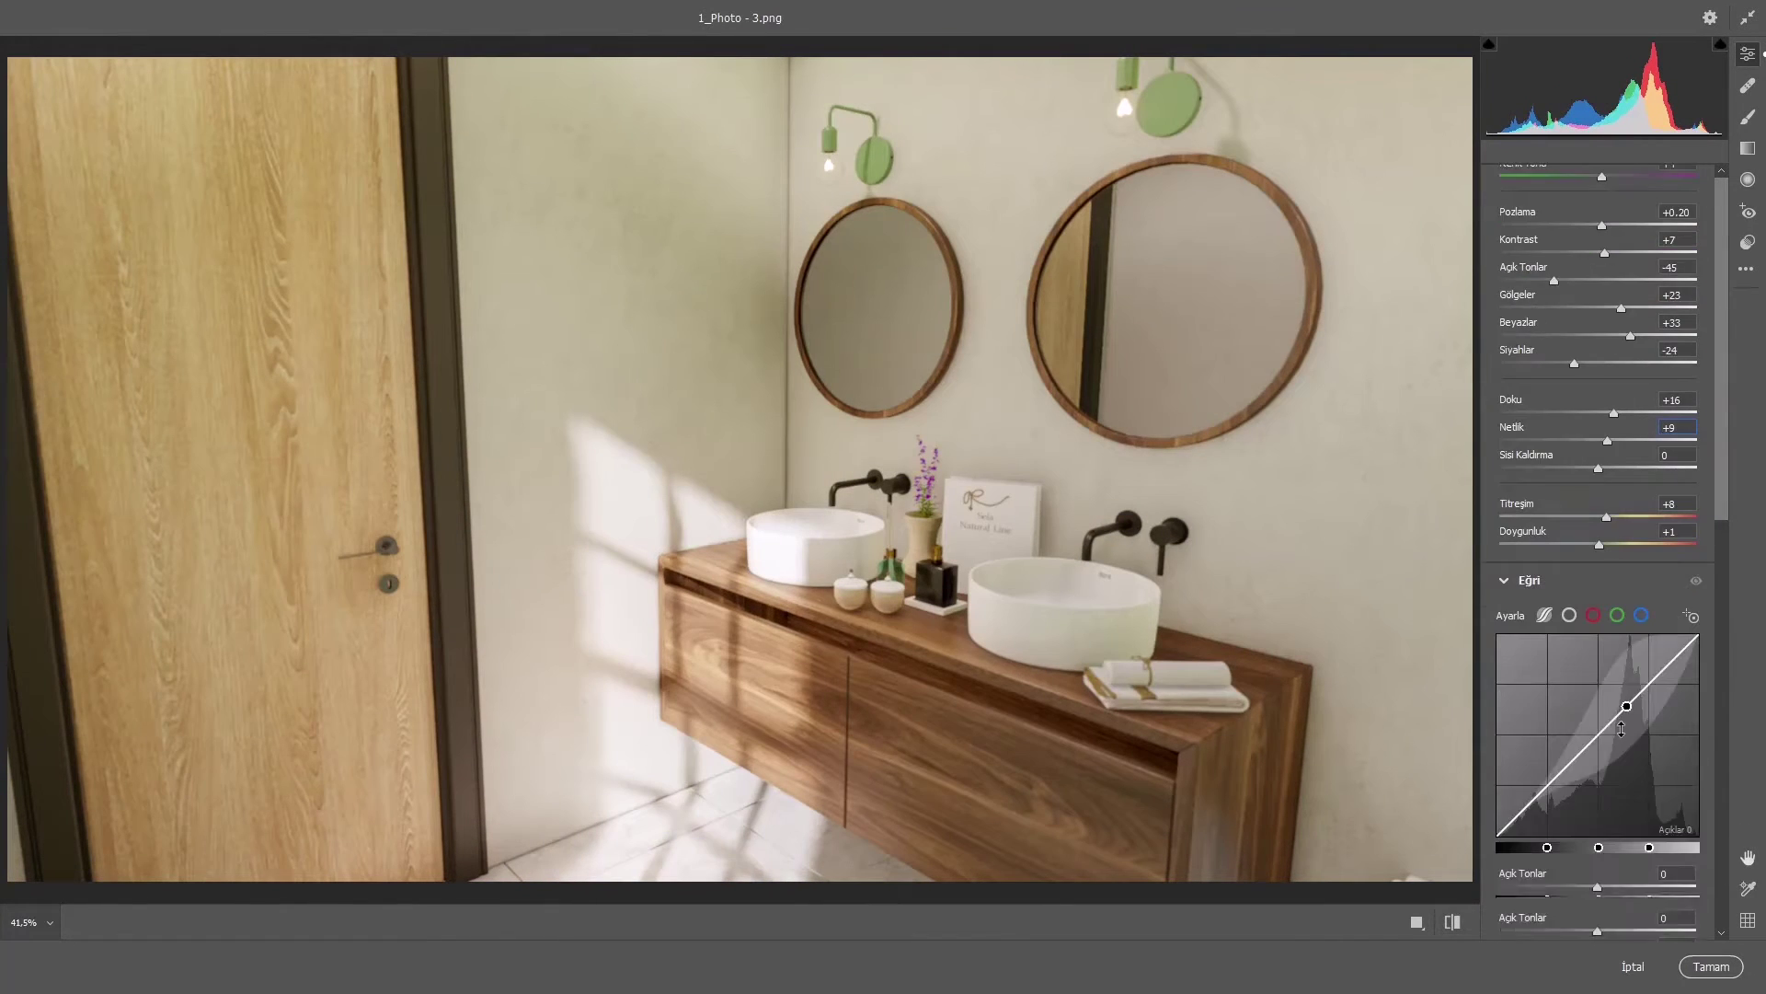
scroll(1621, 729, down, 3)
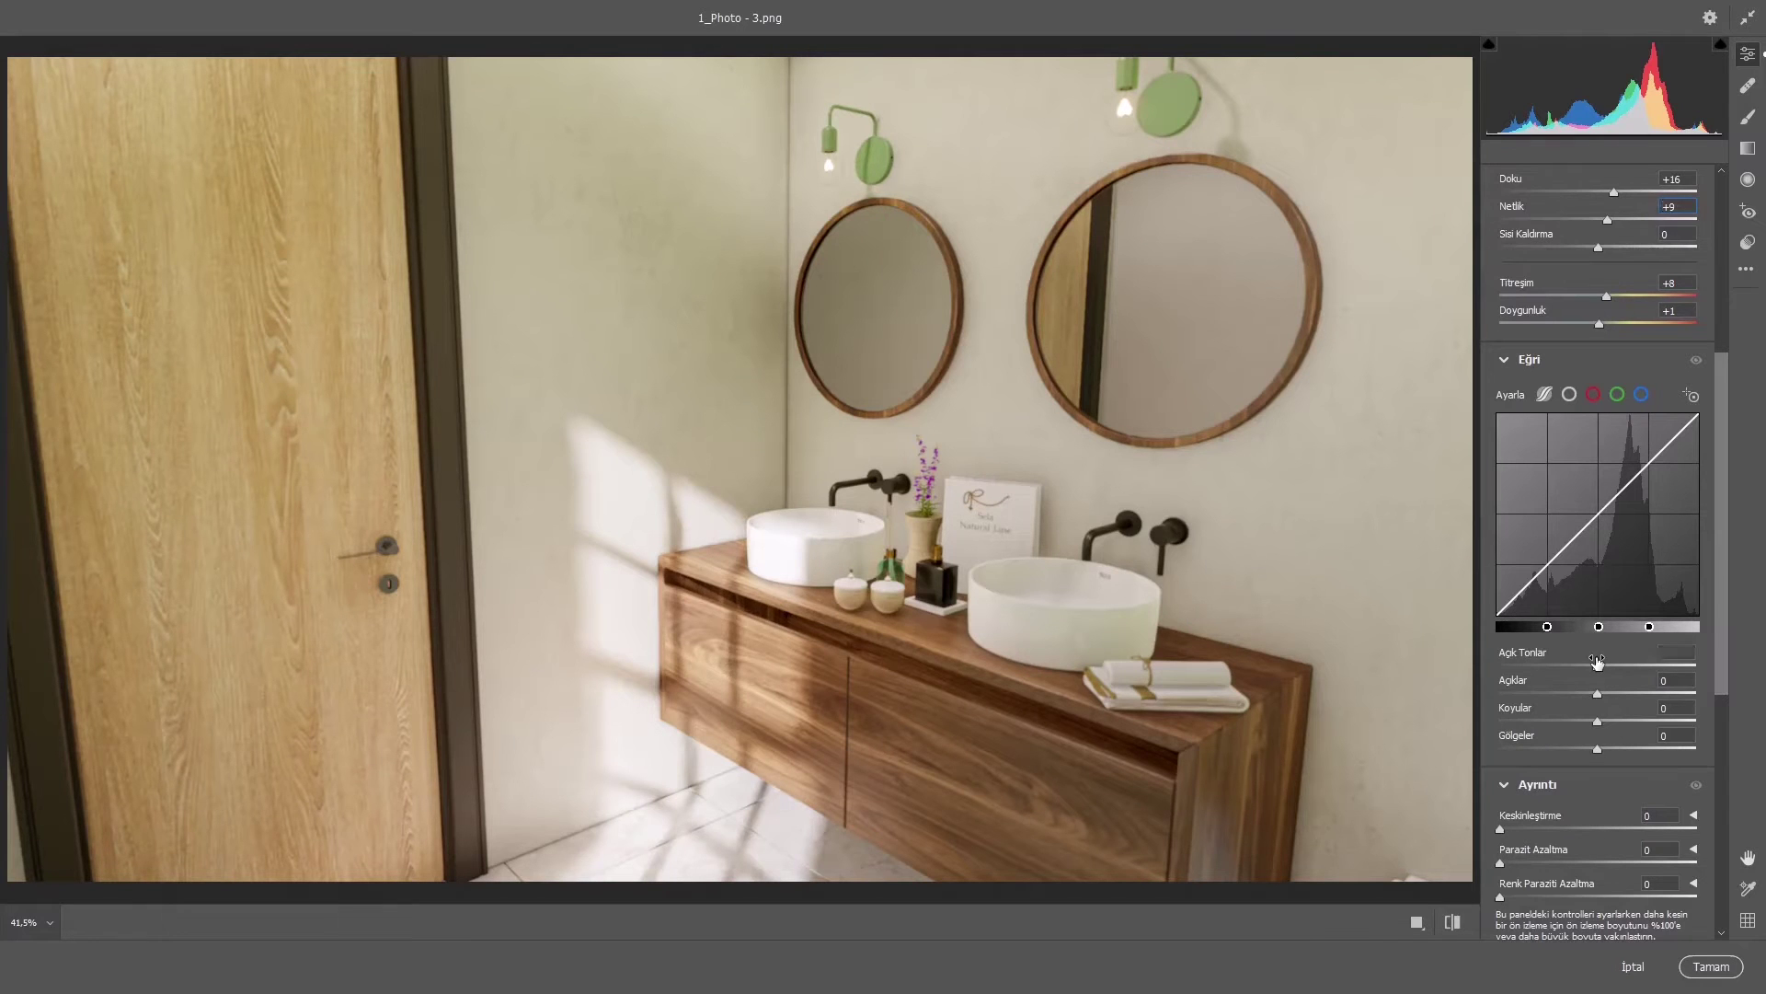
drag(1598, 661, 1579, 747)
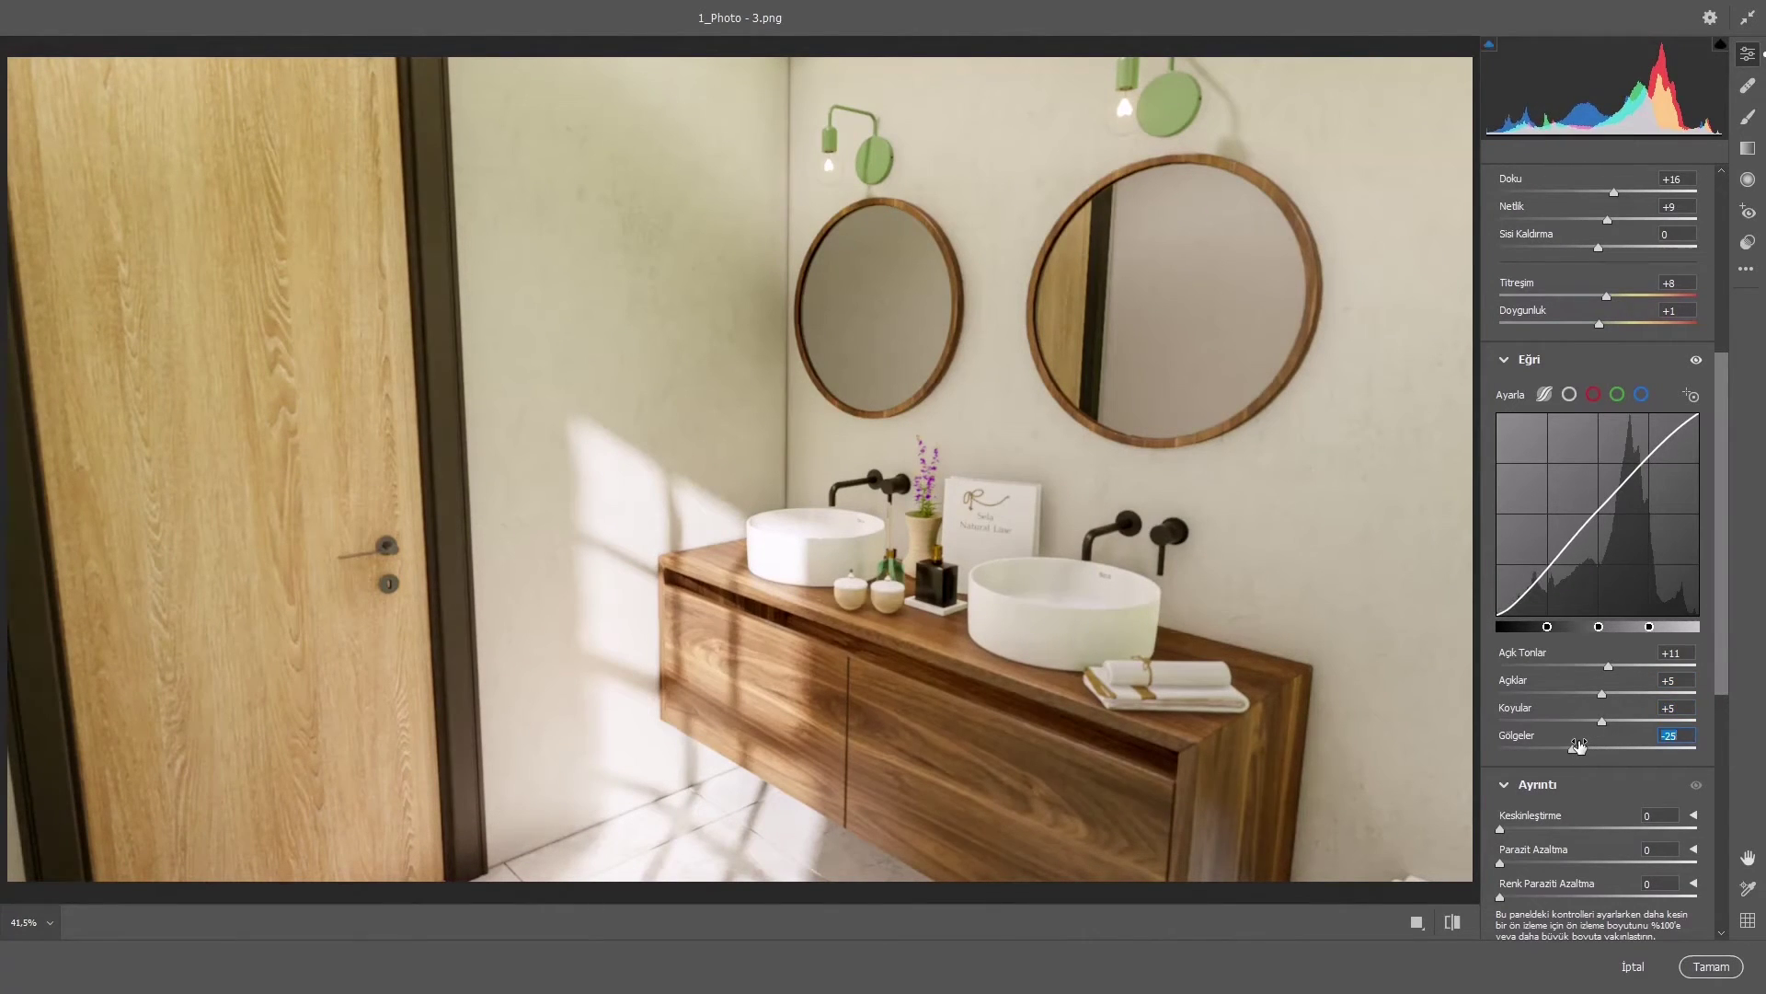
click(1701, 364)
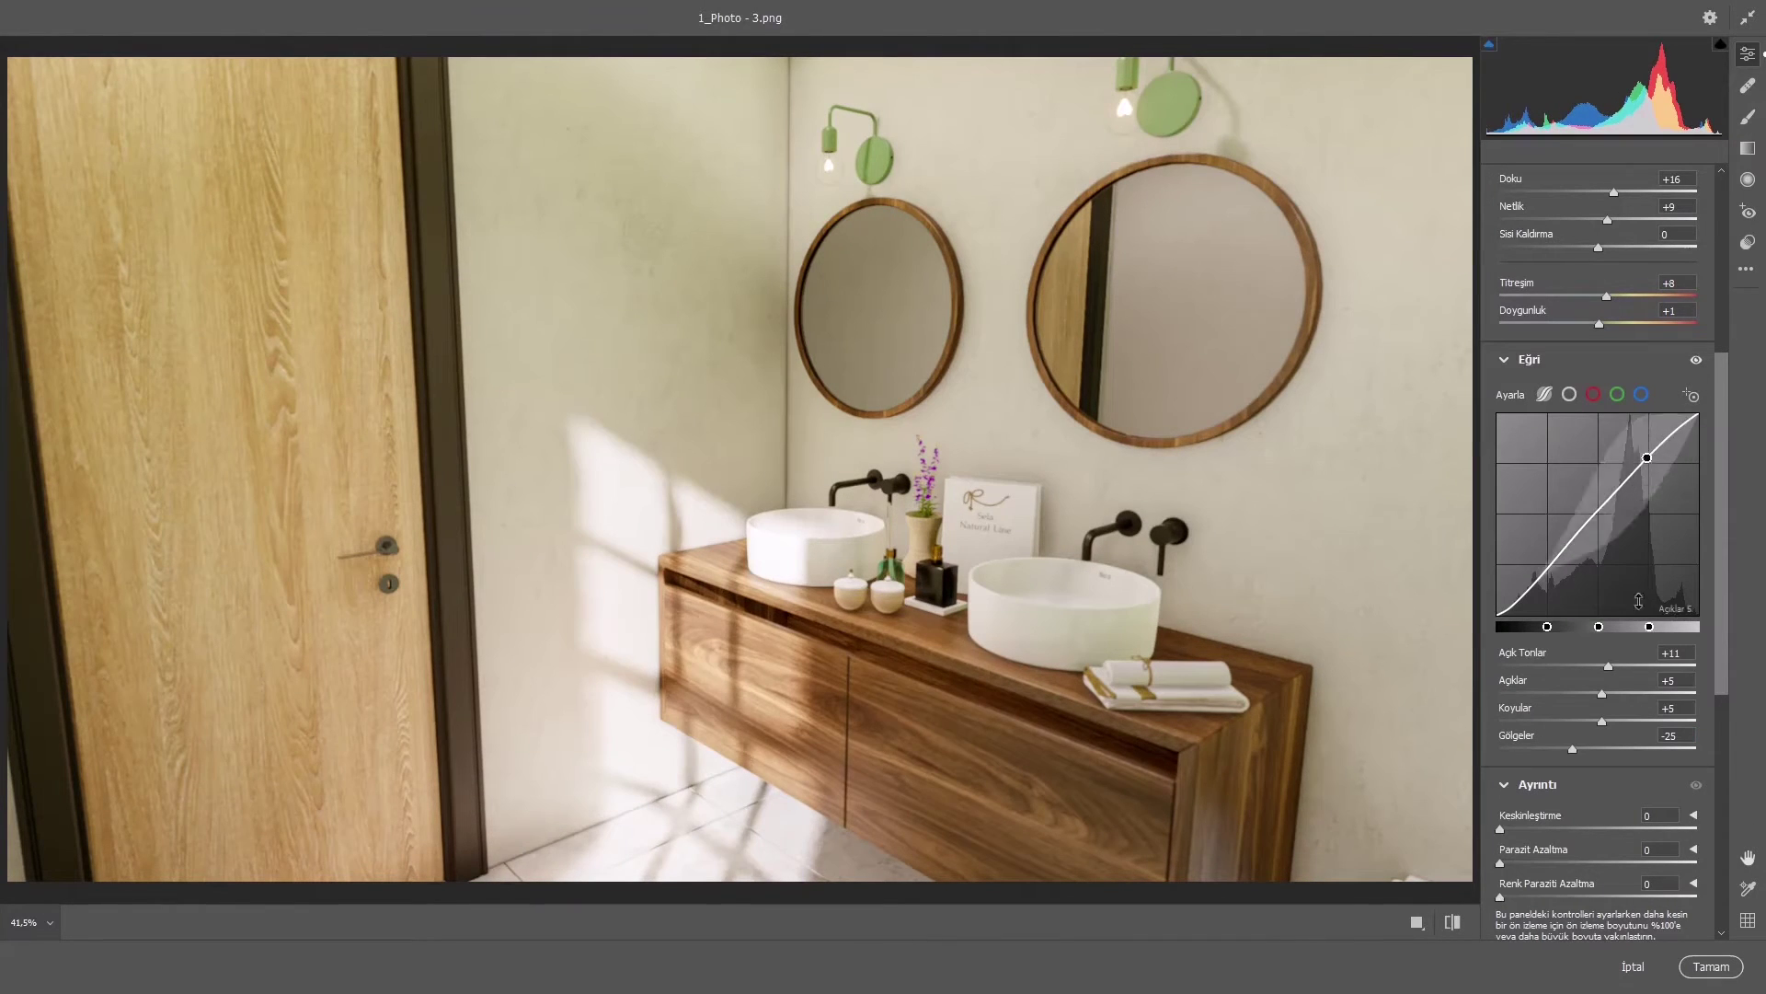
Step: Lower the curve's Açık Tonlar to -10 and compare the image with the curve off and on
drag(1613, 659, 1592, 657)
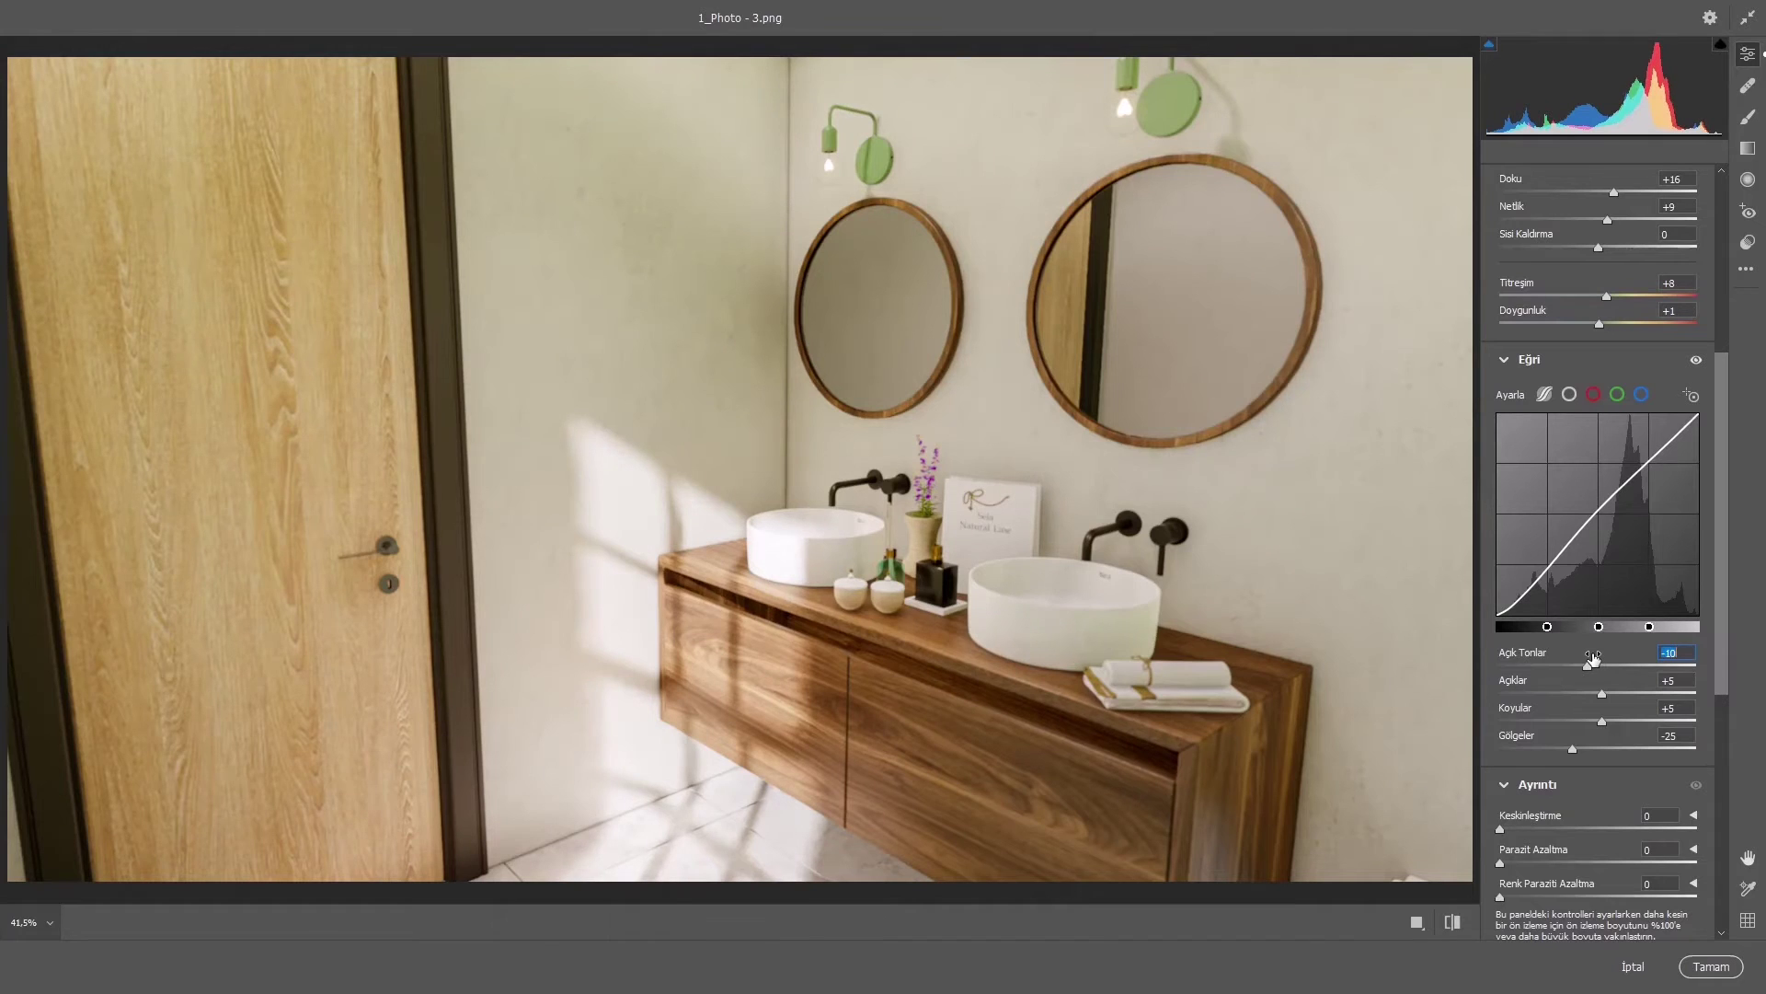
click(1697, 362)
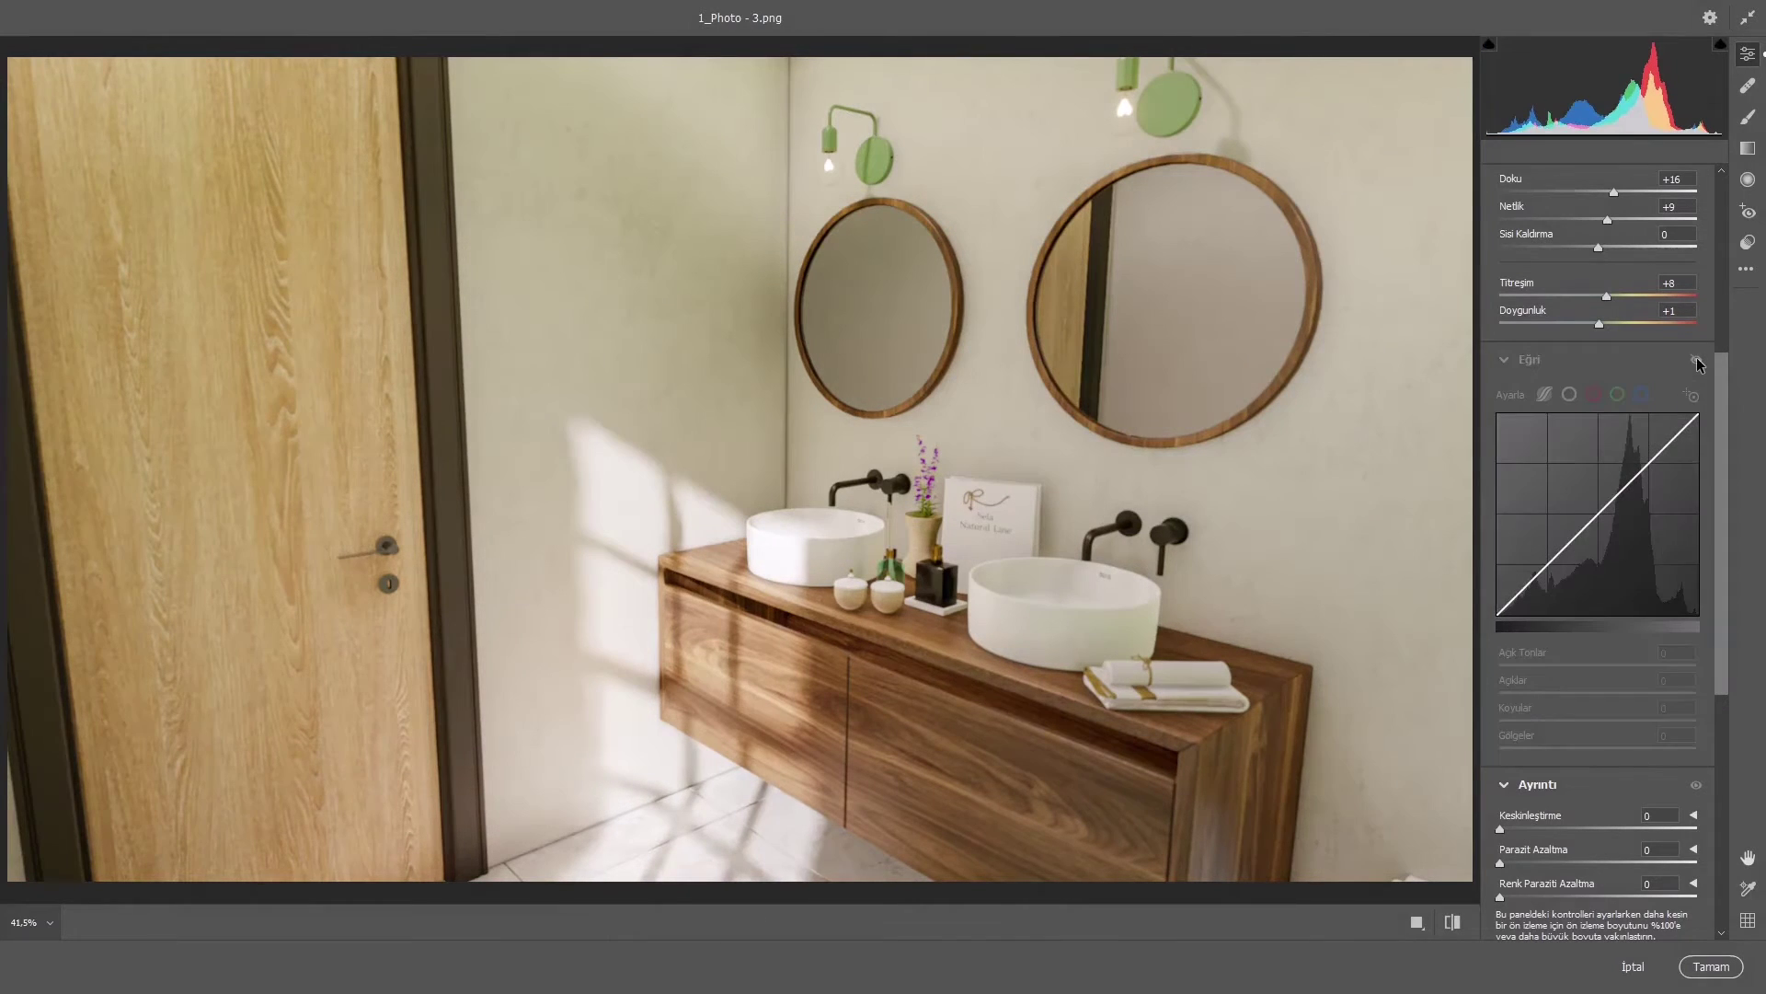
click(1697, 361)
click(1698, 361)
click(1698, 362)
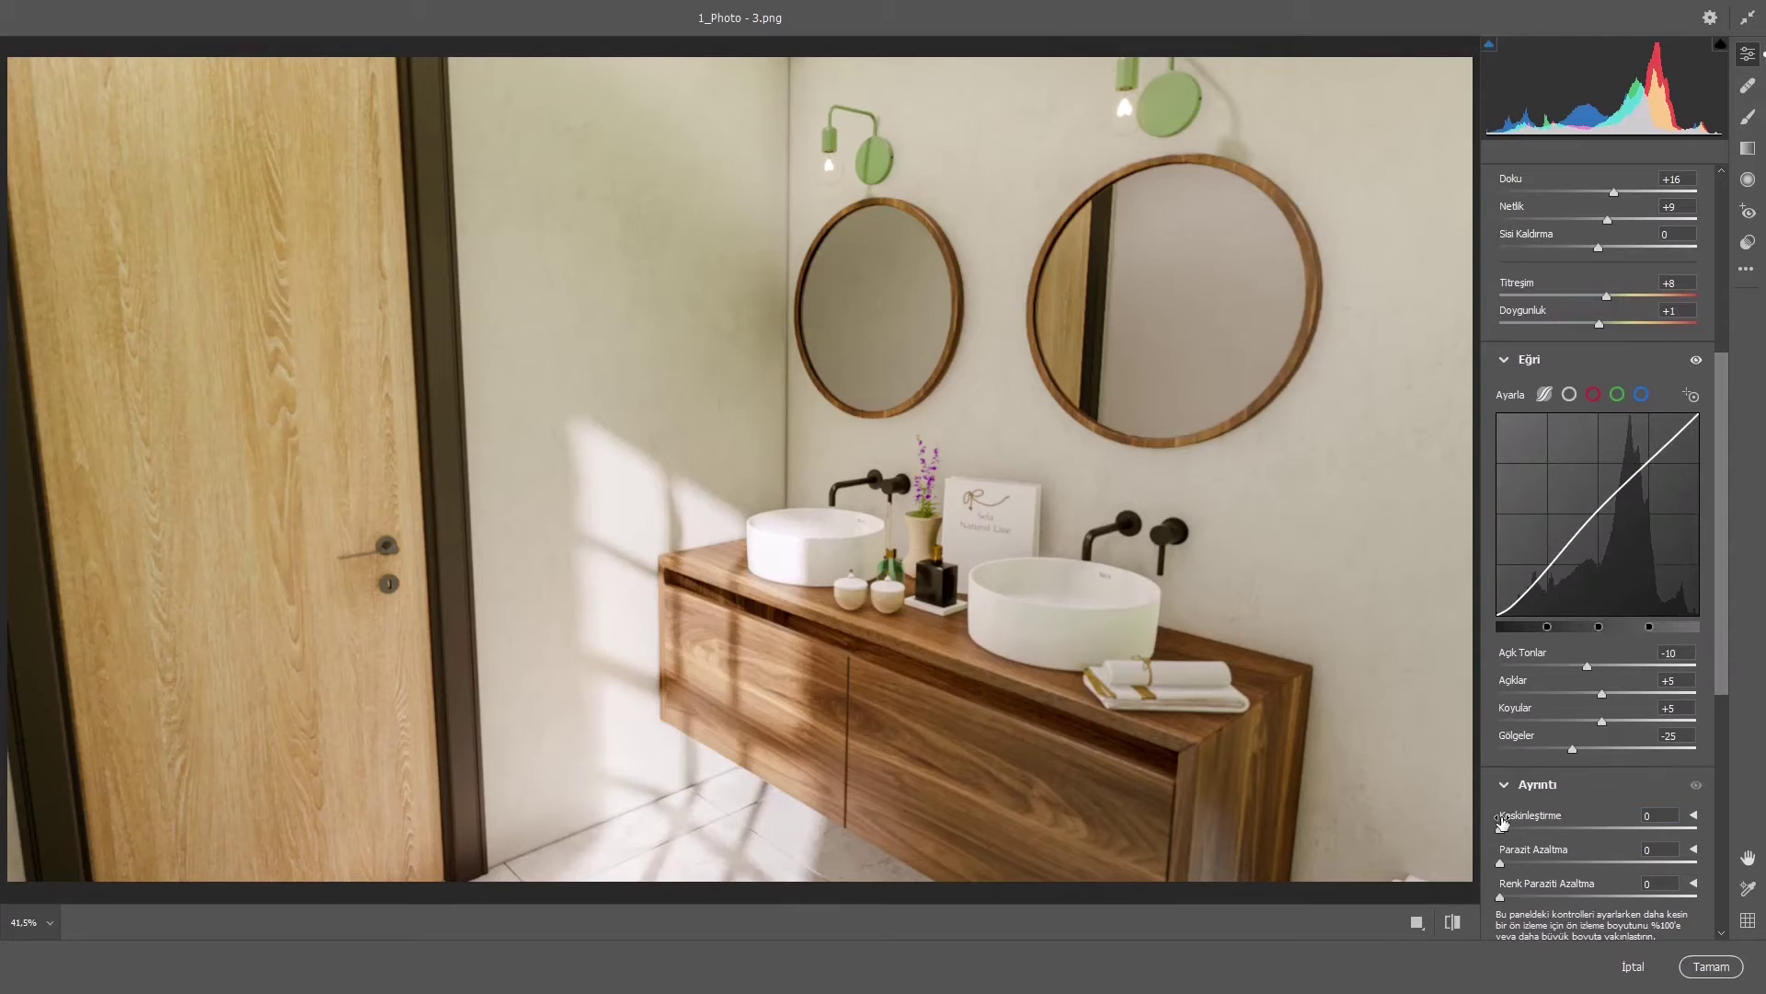
Step: Add slight sharpening (Keskinleştirme) and set whites (Beyazlar) to +37, comparing with the original before applying the Camera Raw edits
drag(1502, 822, 1523, 821)
scroll(1609, 584, up, 5)
scroll(1609, 584, up, 3)
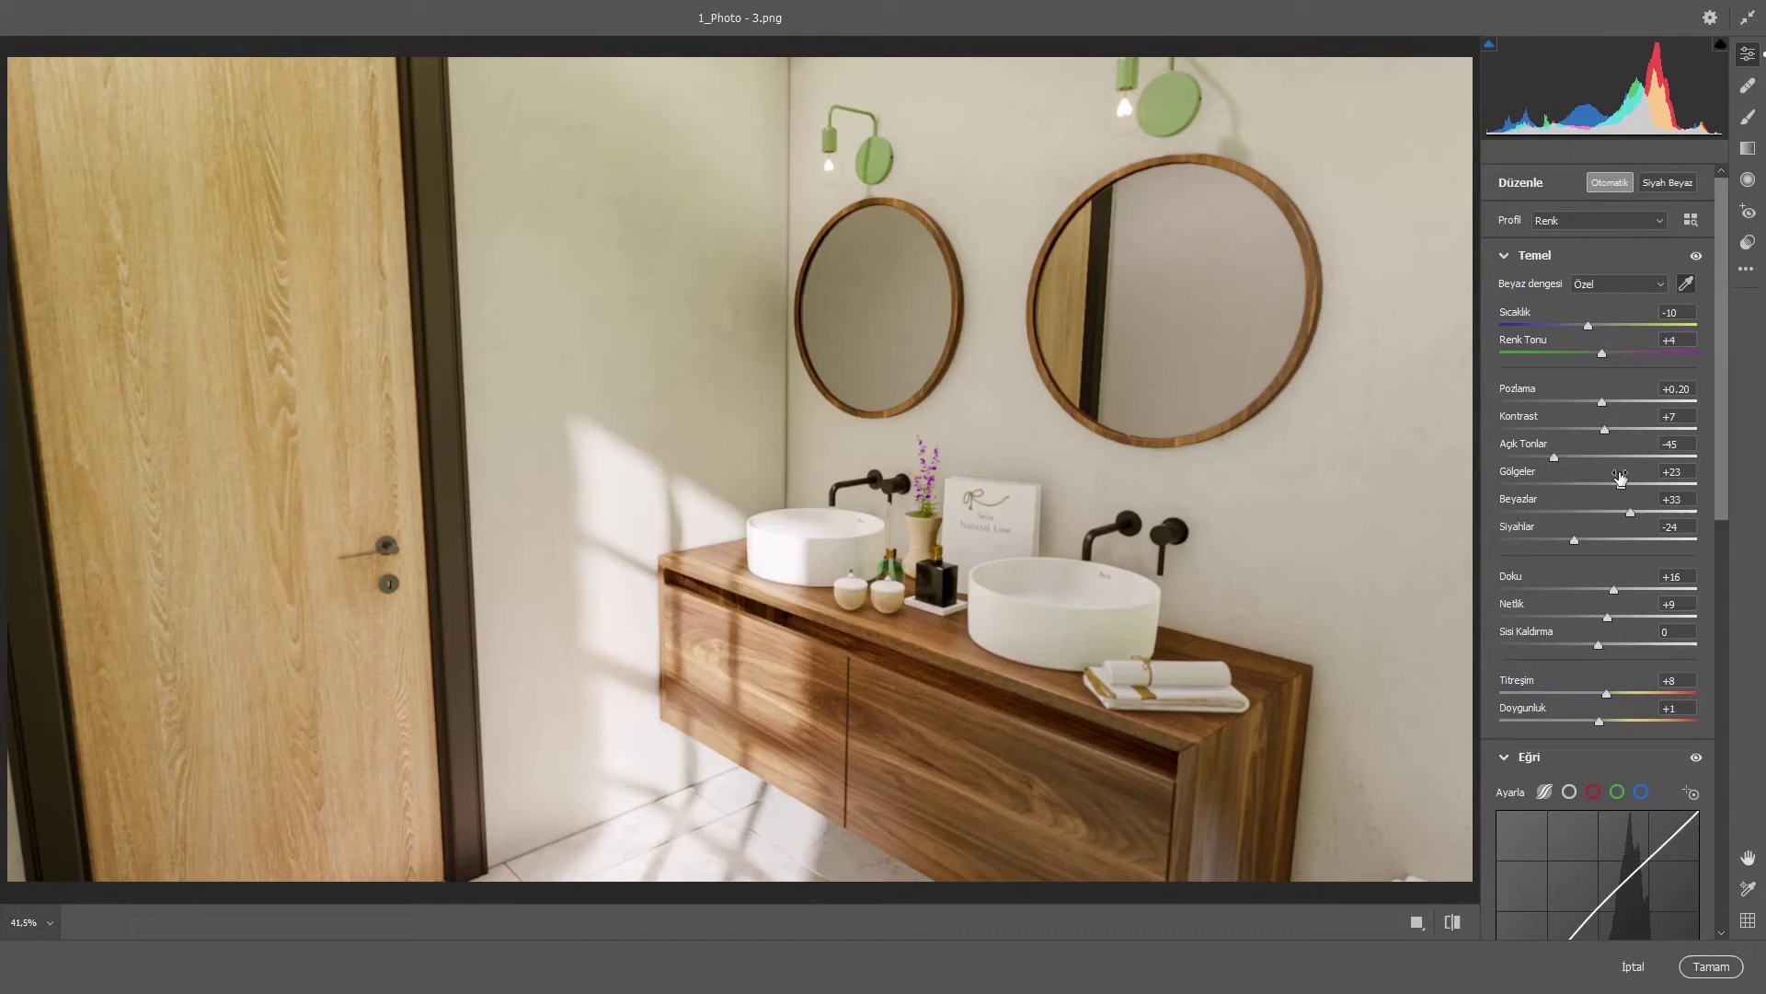
drag(1630, 506, 1635, 506)
click(1458, 923)
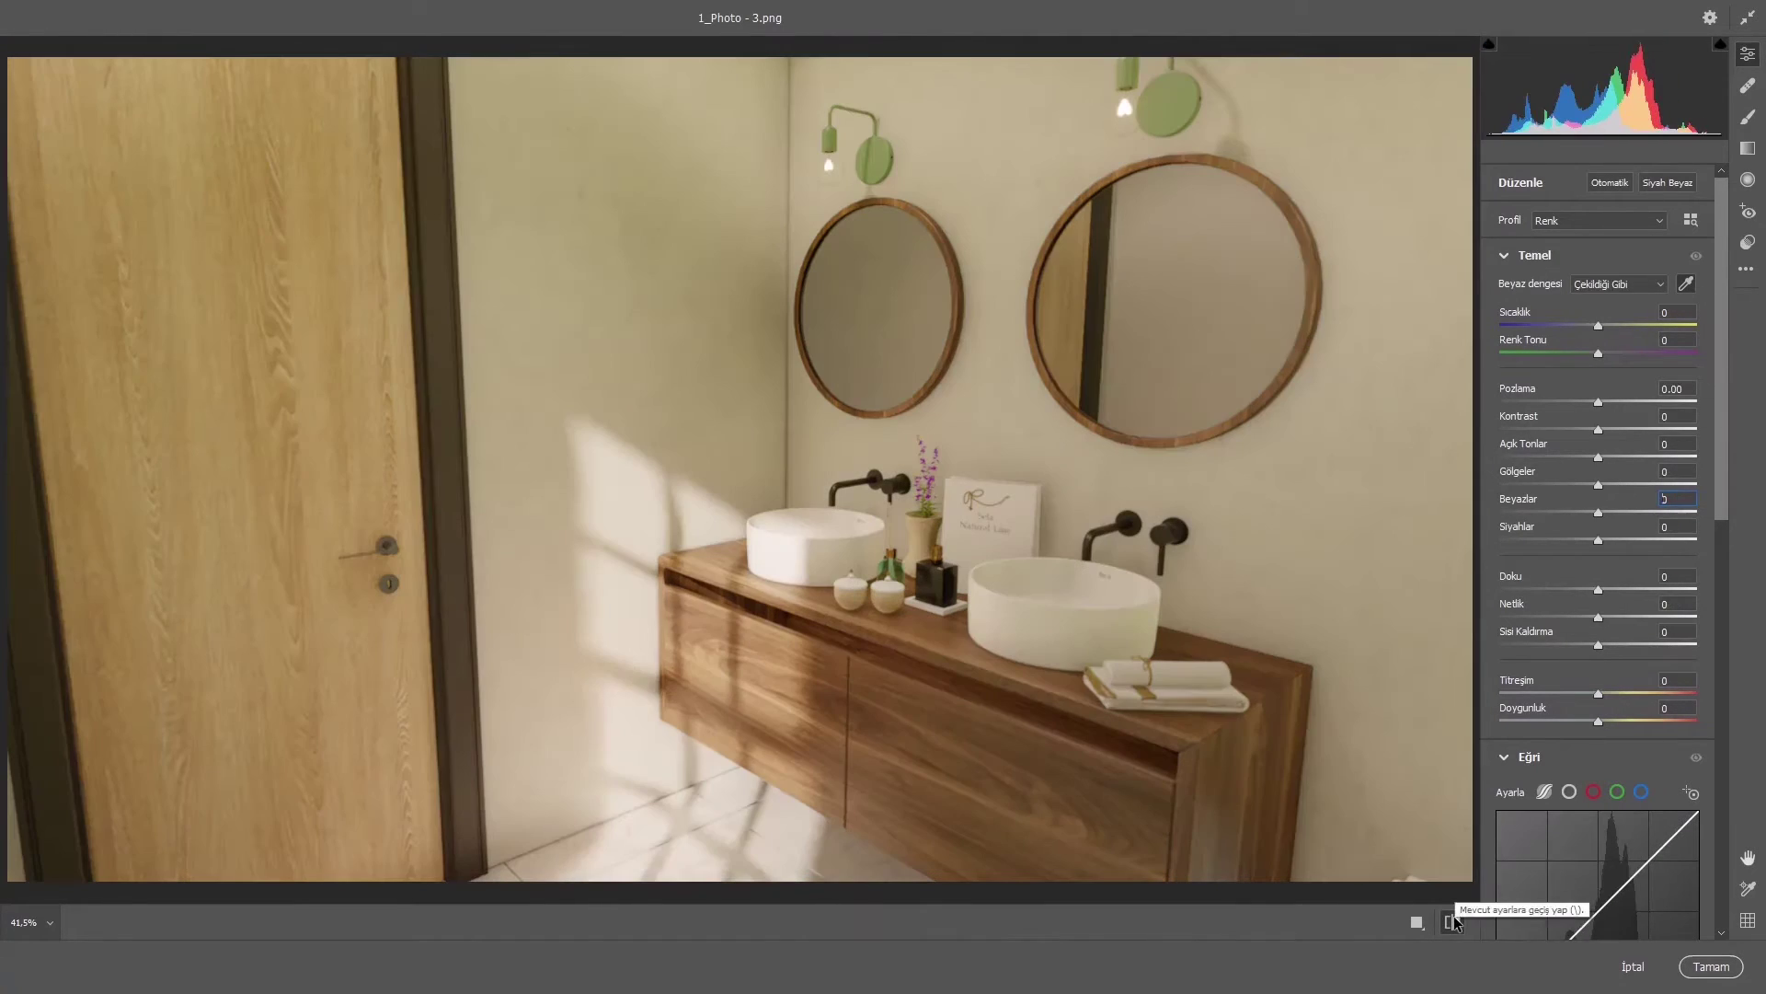
click(1459, 923)
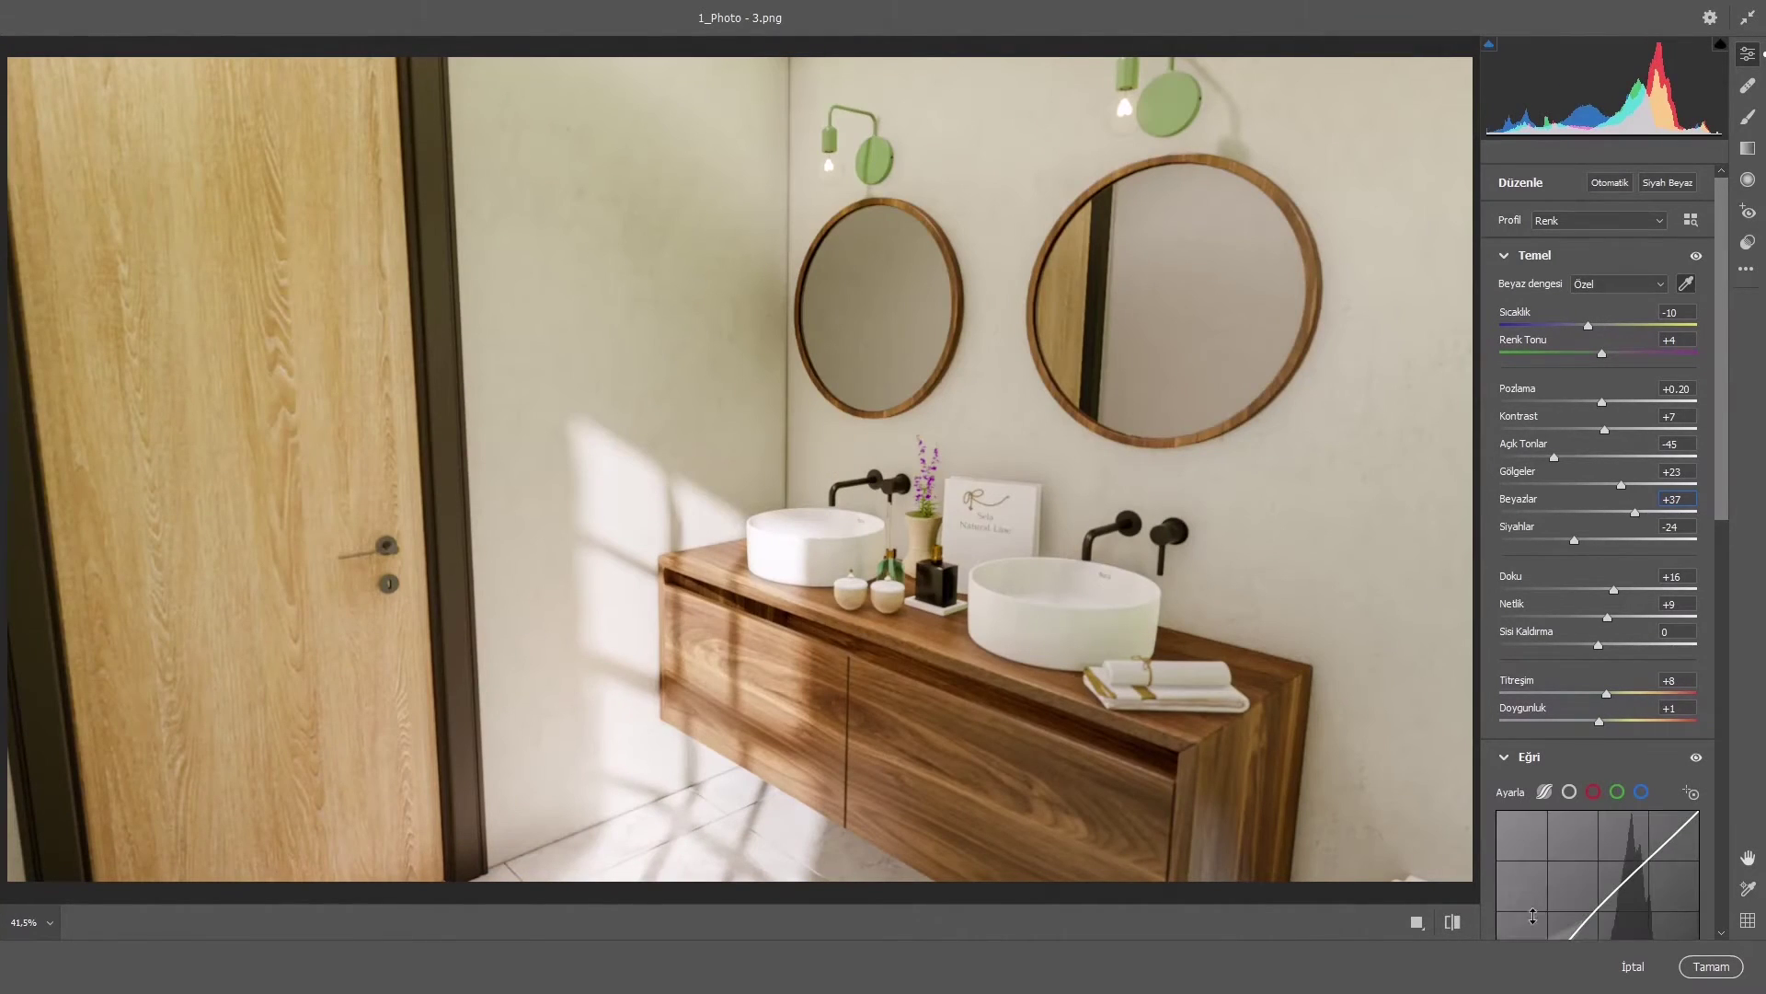
click(1709, 966)
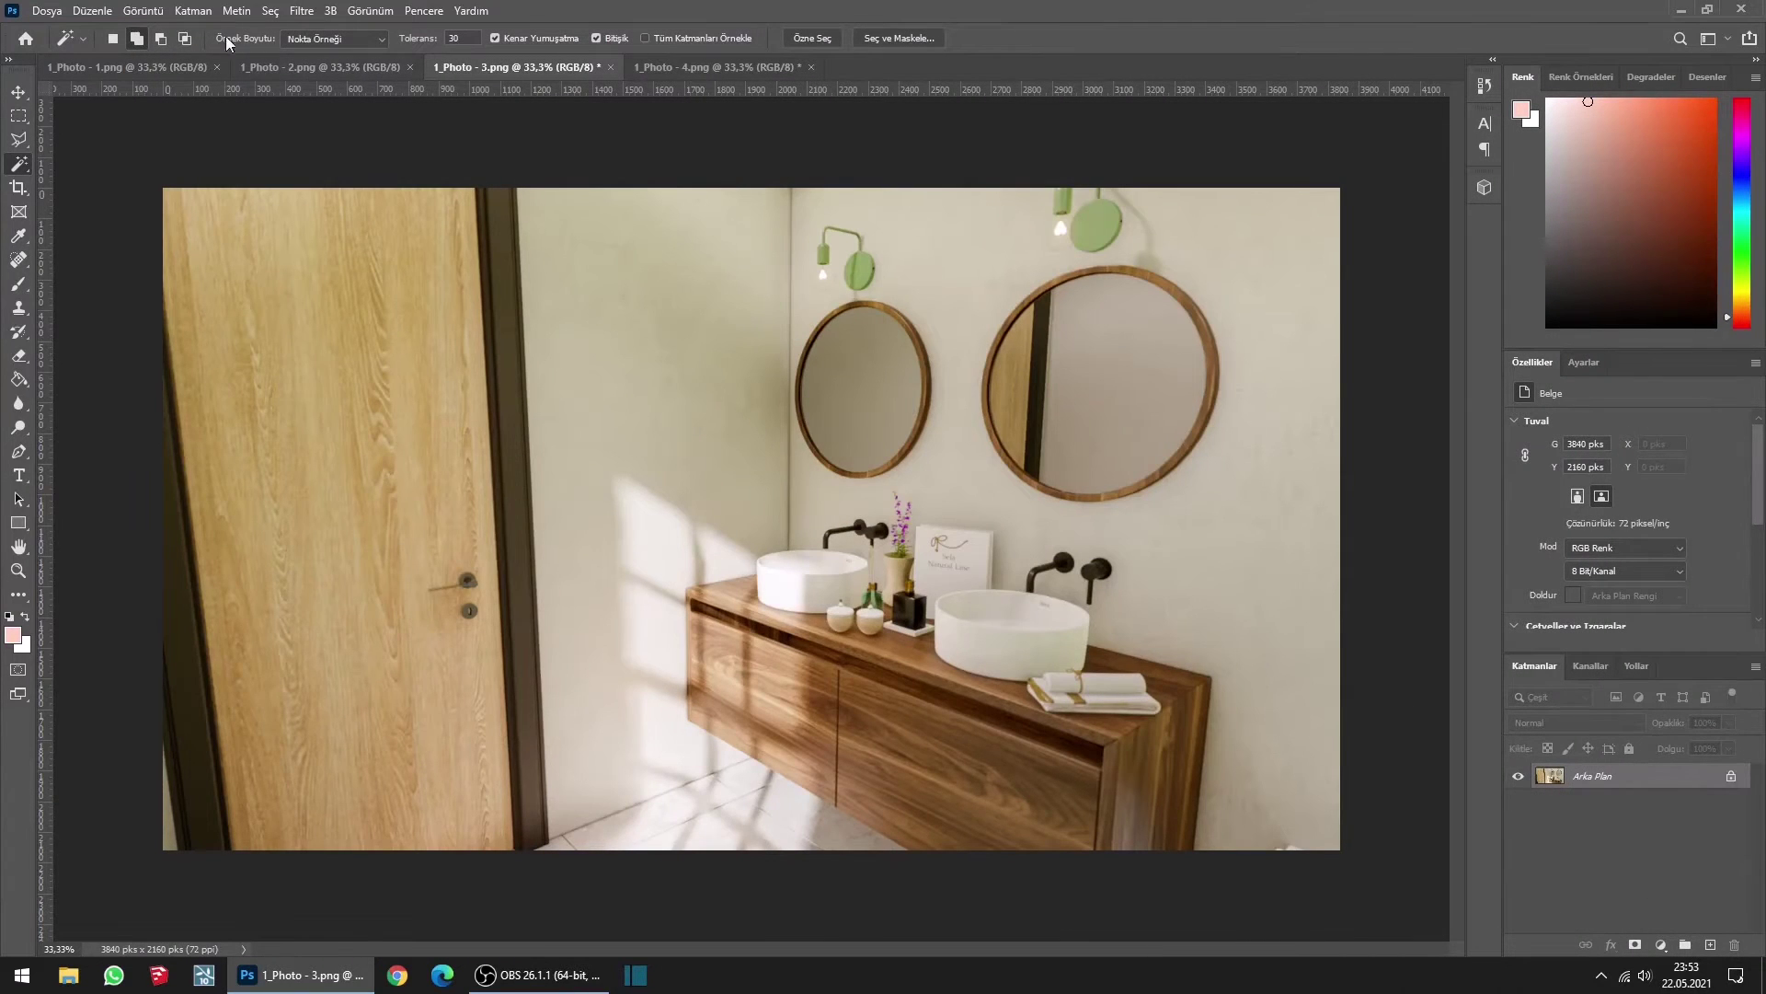
Step: Switch to 1_Photo - 2.png and open it in the Camera Raw filter
click(317, 68)
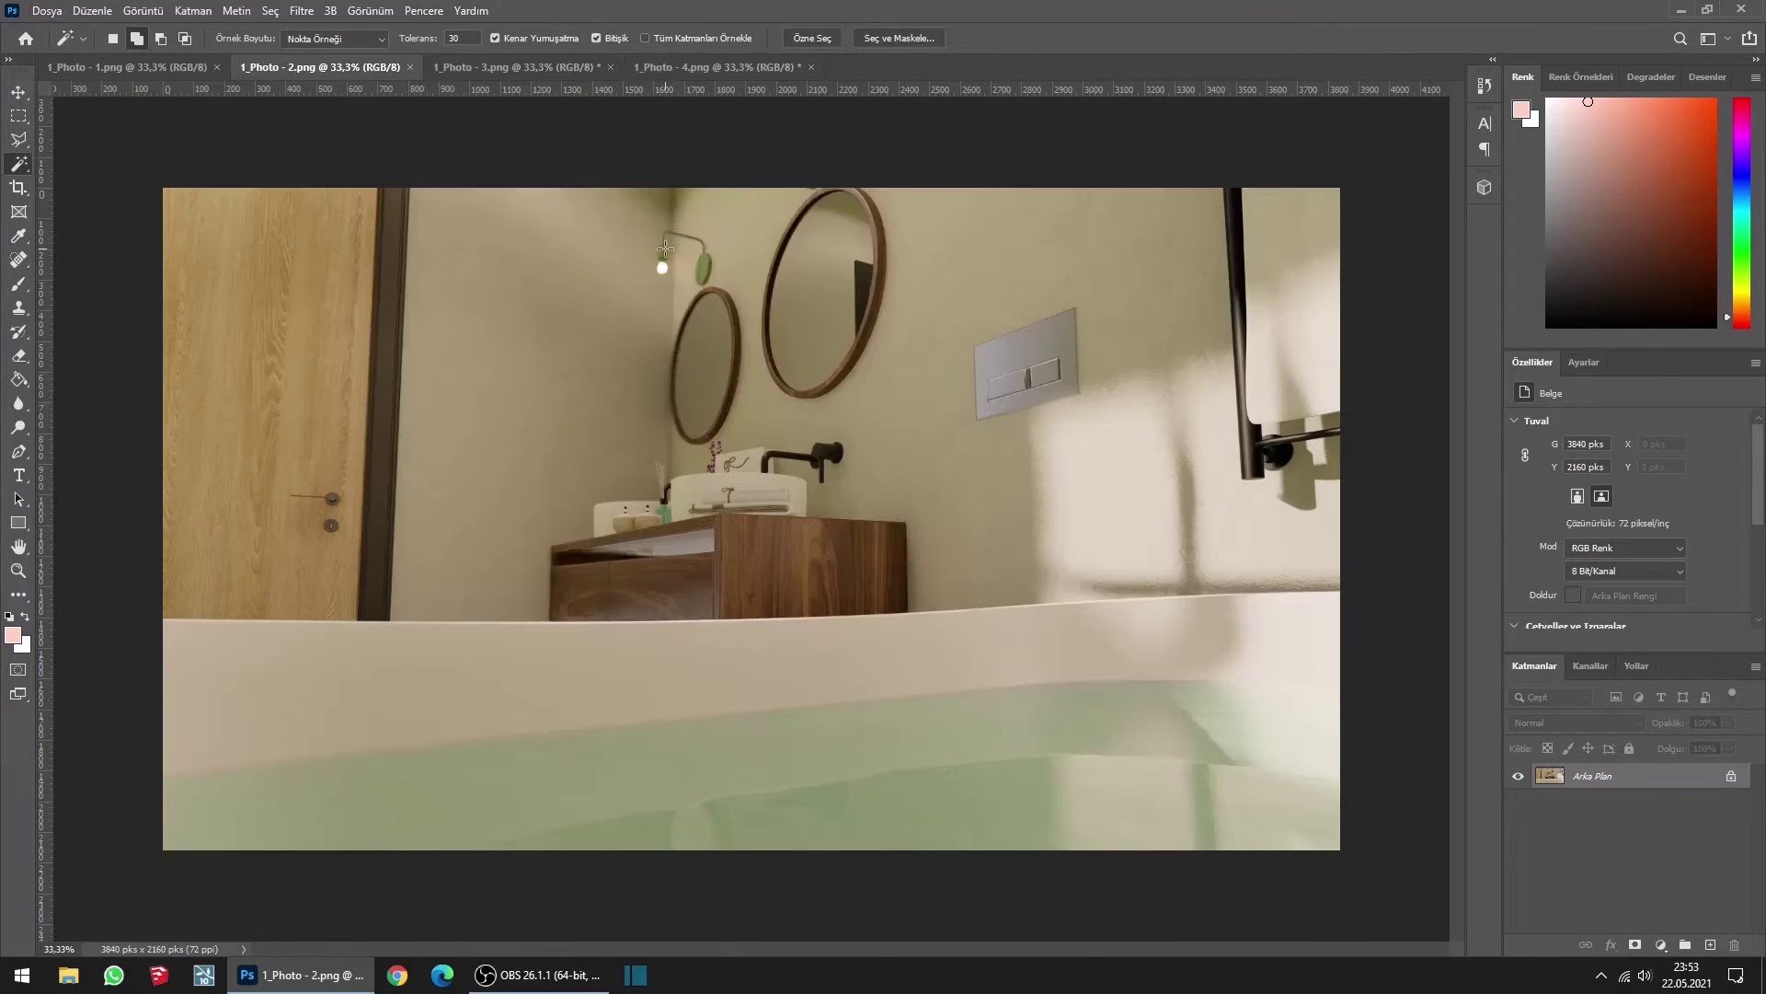
click(304, 13)
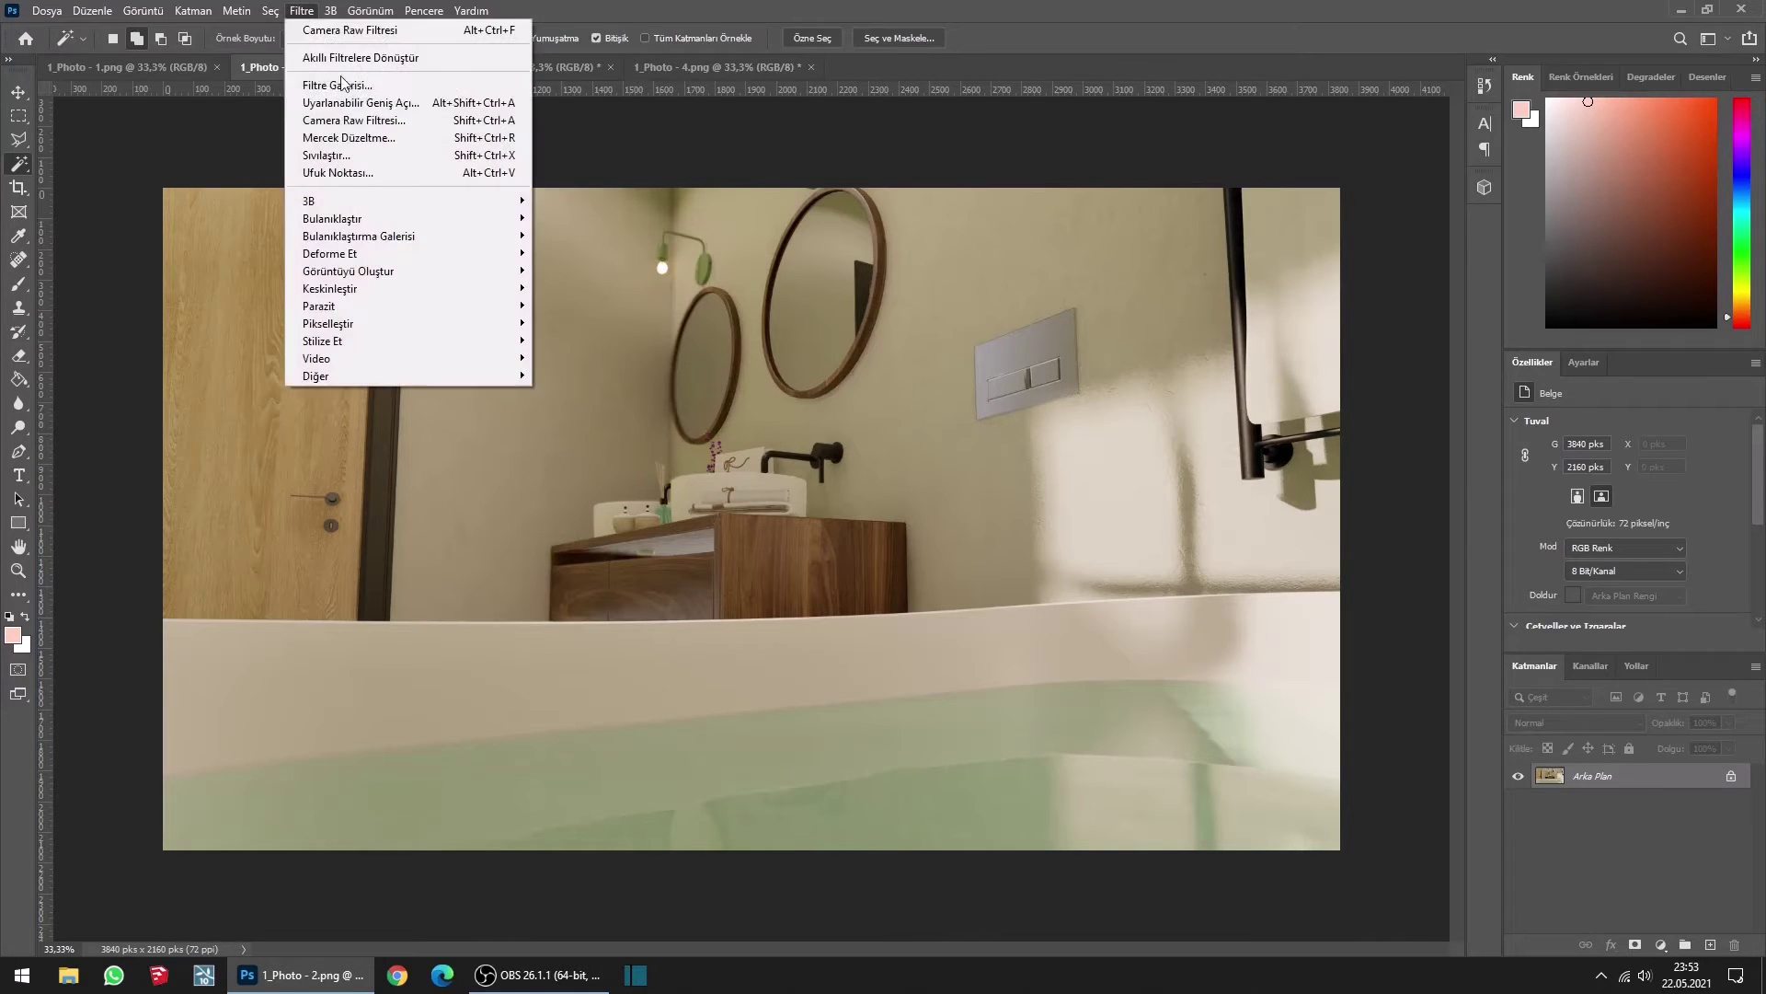
click(382, 120)
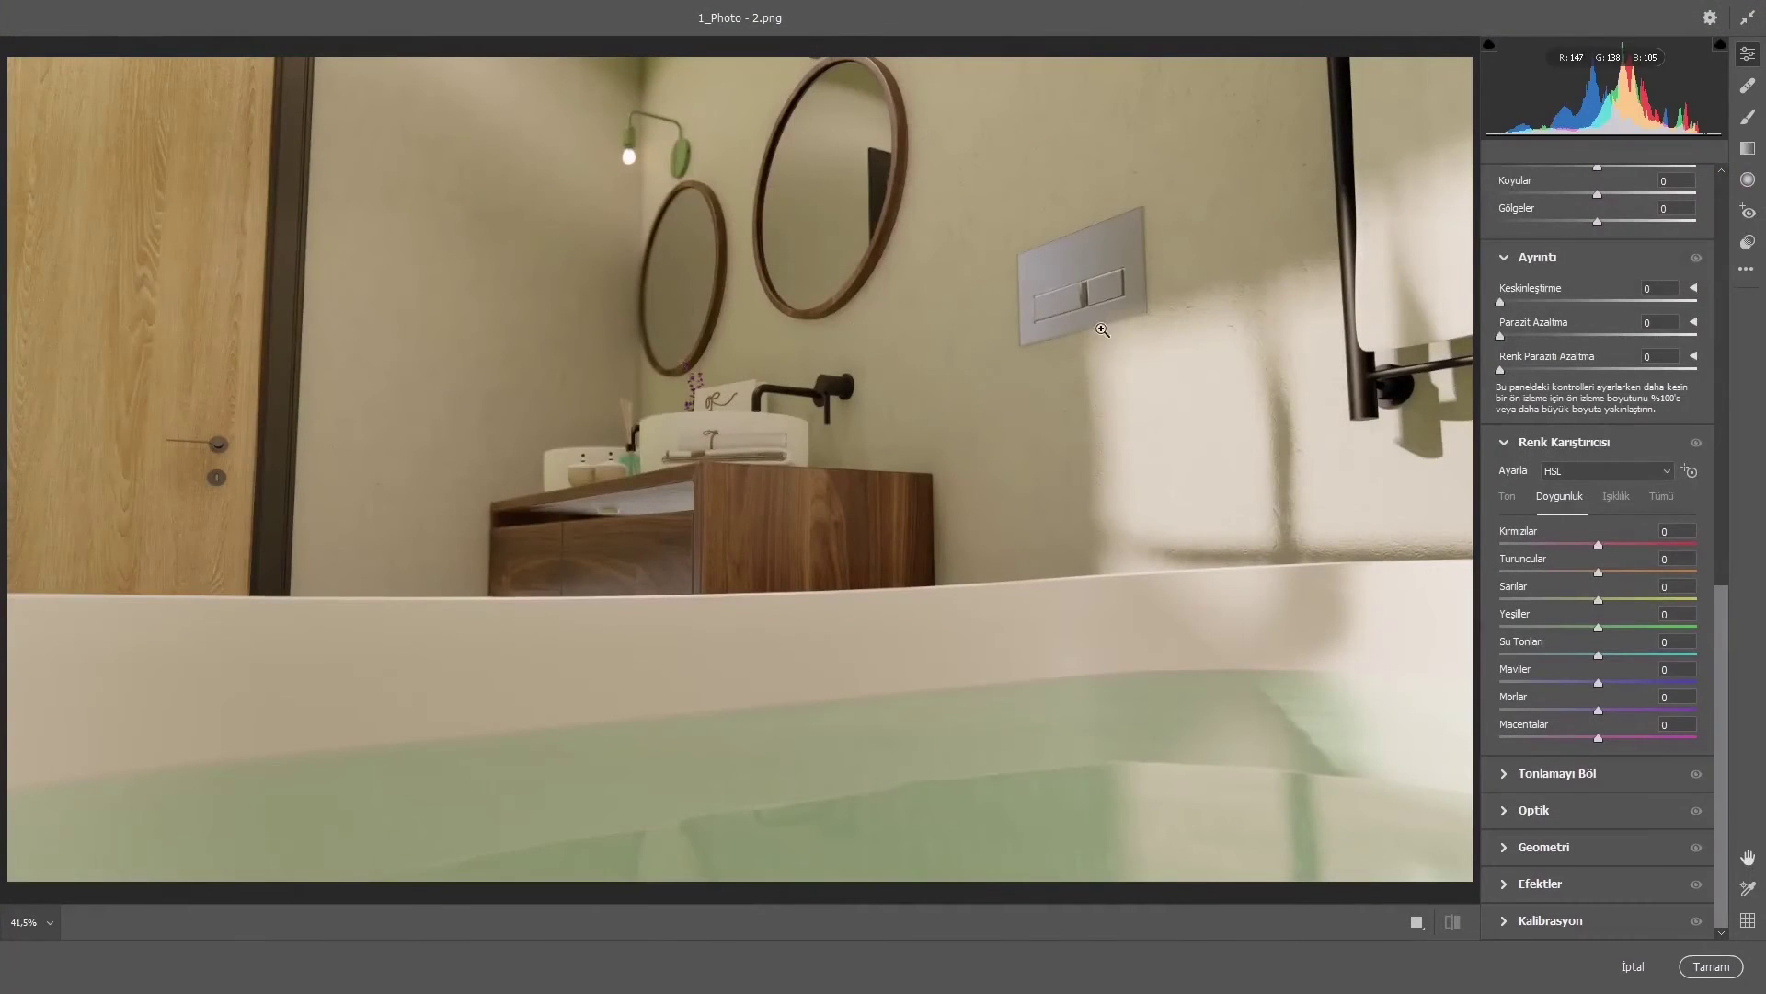
Step: Correct the white balance by sampling the white bathtub rim, and apply the automatic (Otomatik) tone adjustments
scroll(1564, 283, up, 1)
scroll(1564, 283, up, 10)
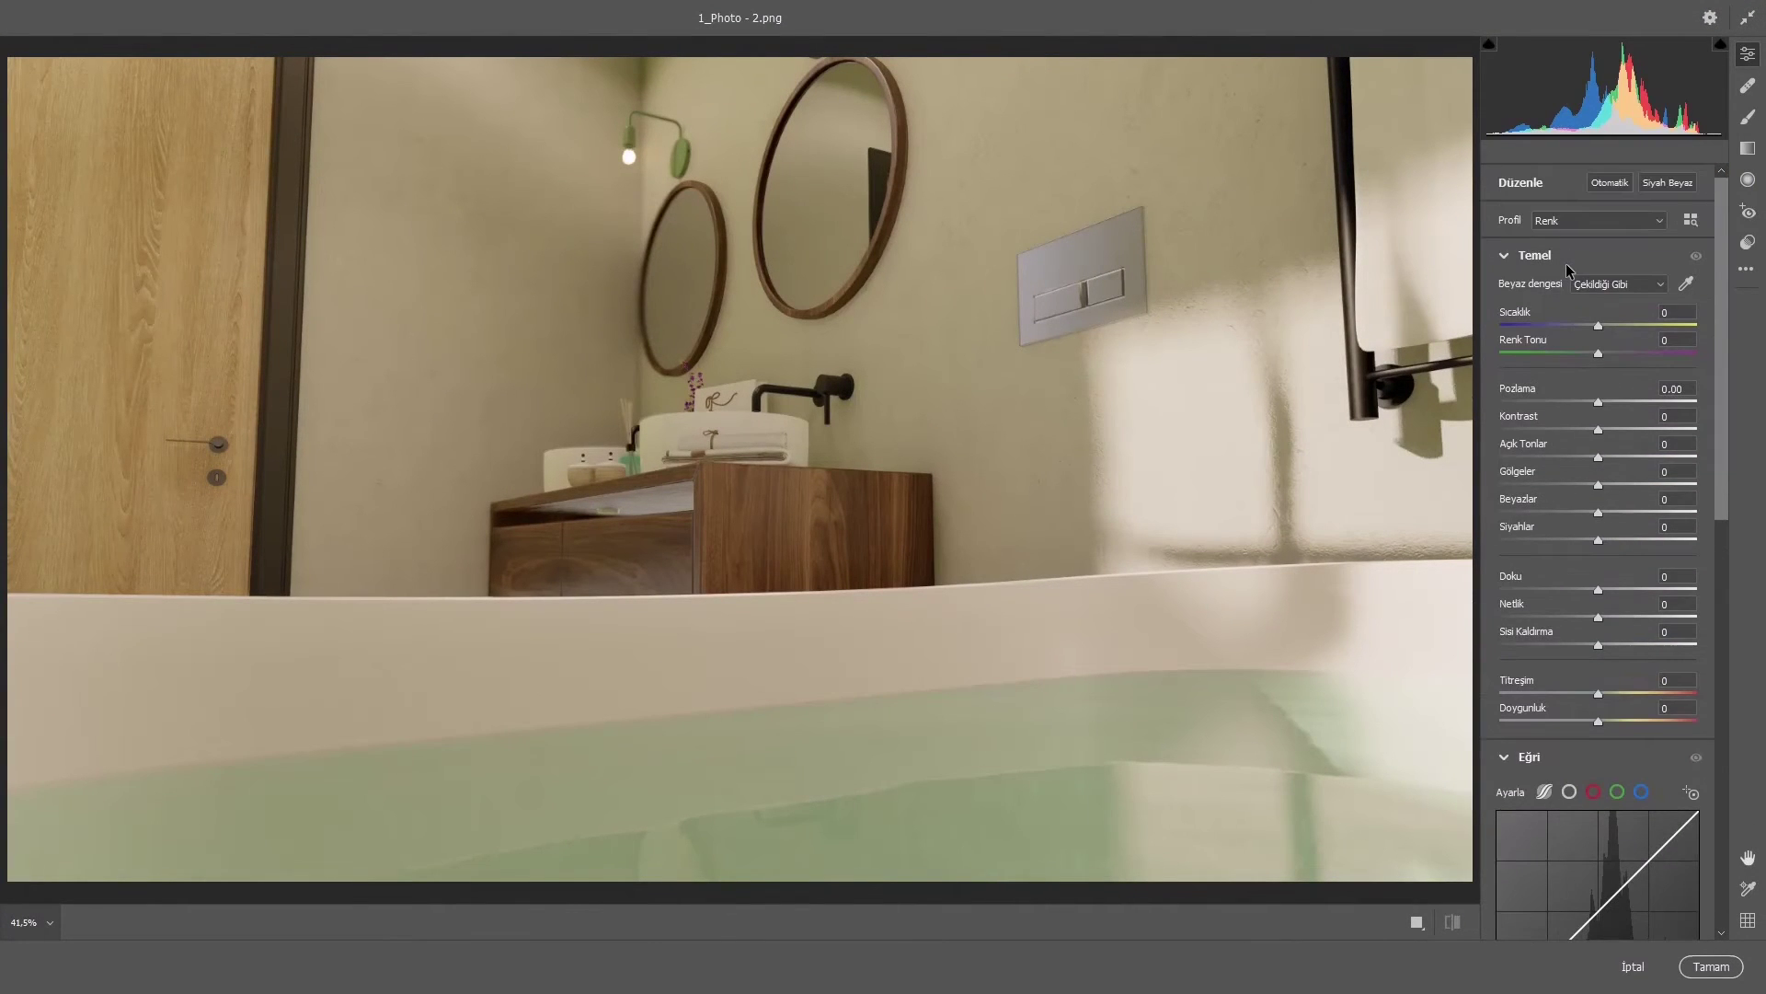
click(1687, 283)
click(1123, 611)
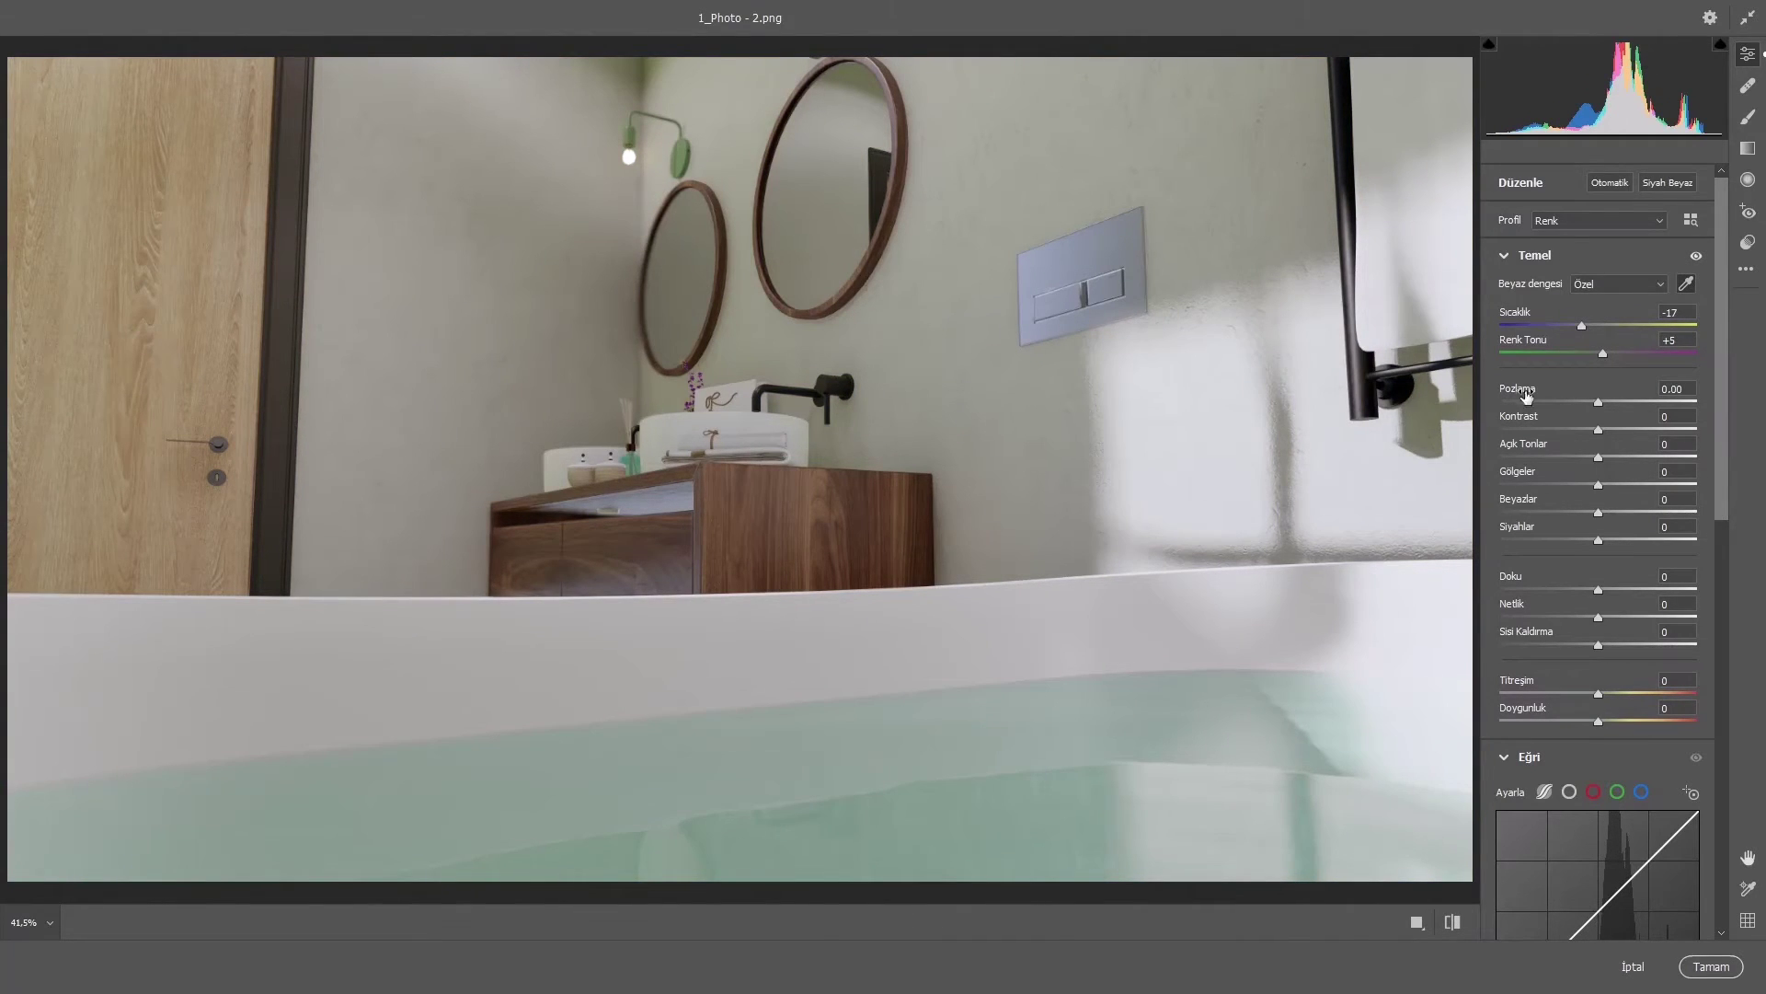
click(1610, 189)
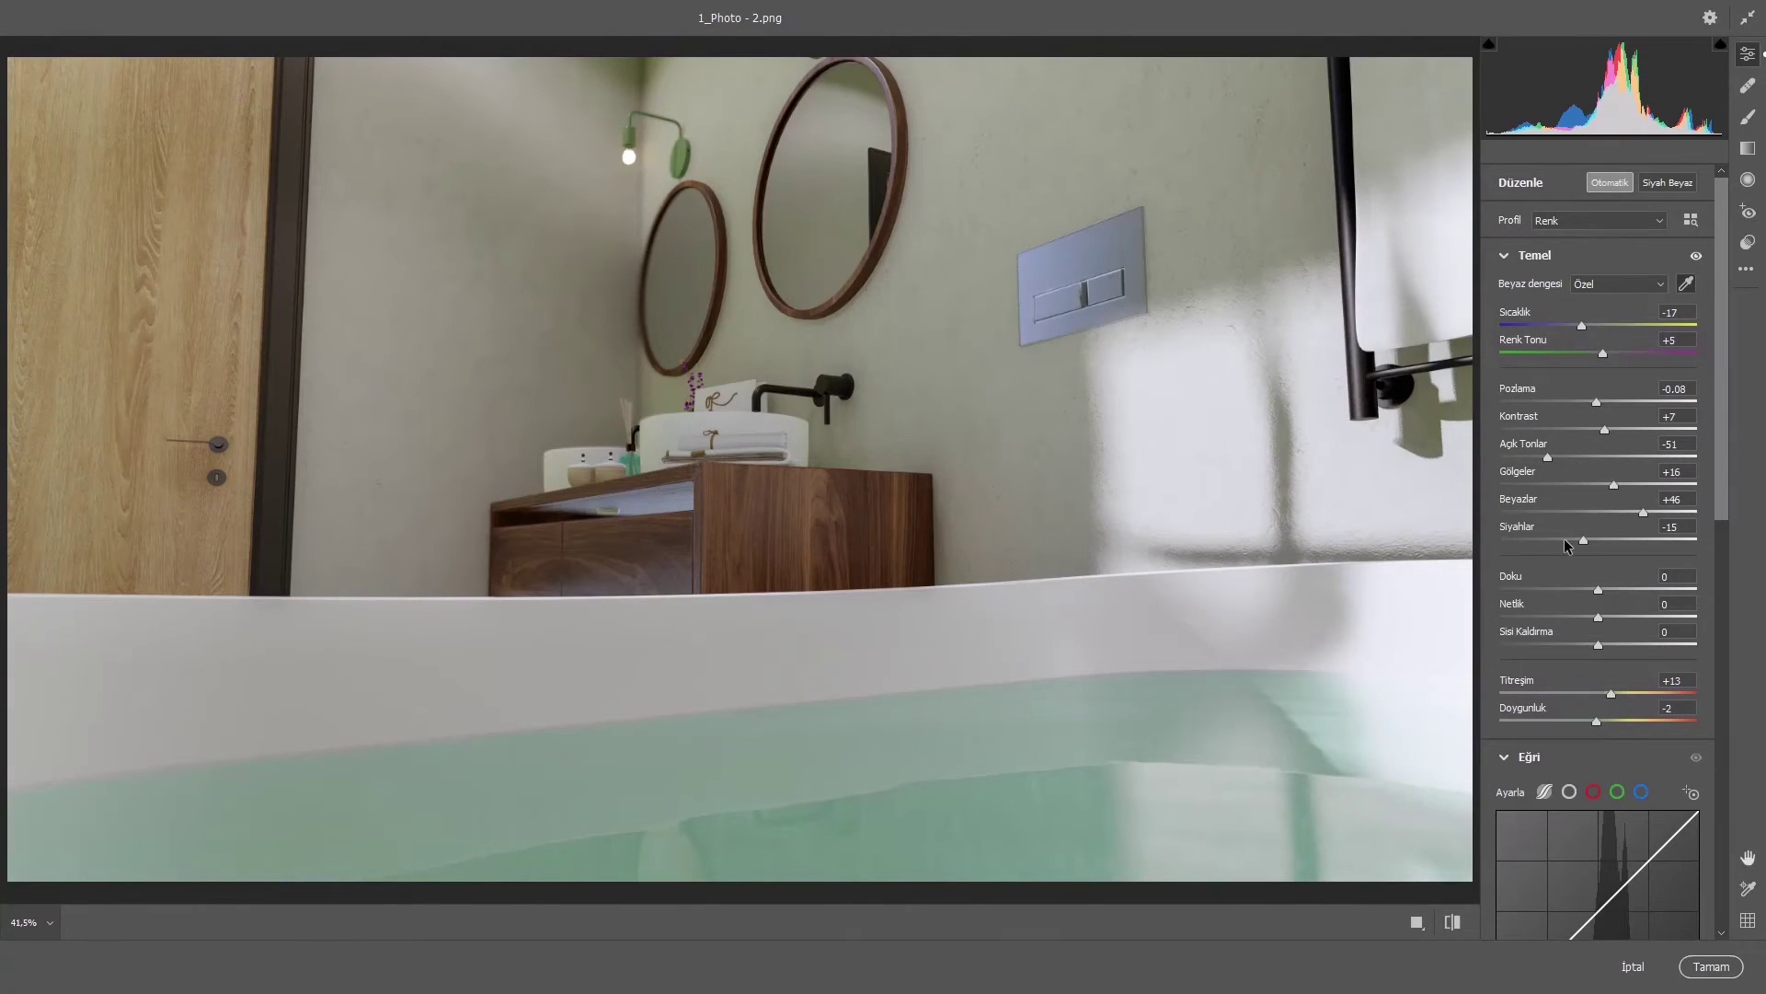
Step: Set Doku to +15 and Netlik to +5, and the curve's Açık Tonlar to +12, Açıklar to +12, Koyular to +15 and Gölgeler to -6
drag(1605, 589, 1602, 613)
scroll(1601, 681, down, 5)
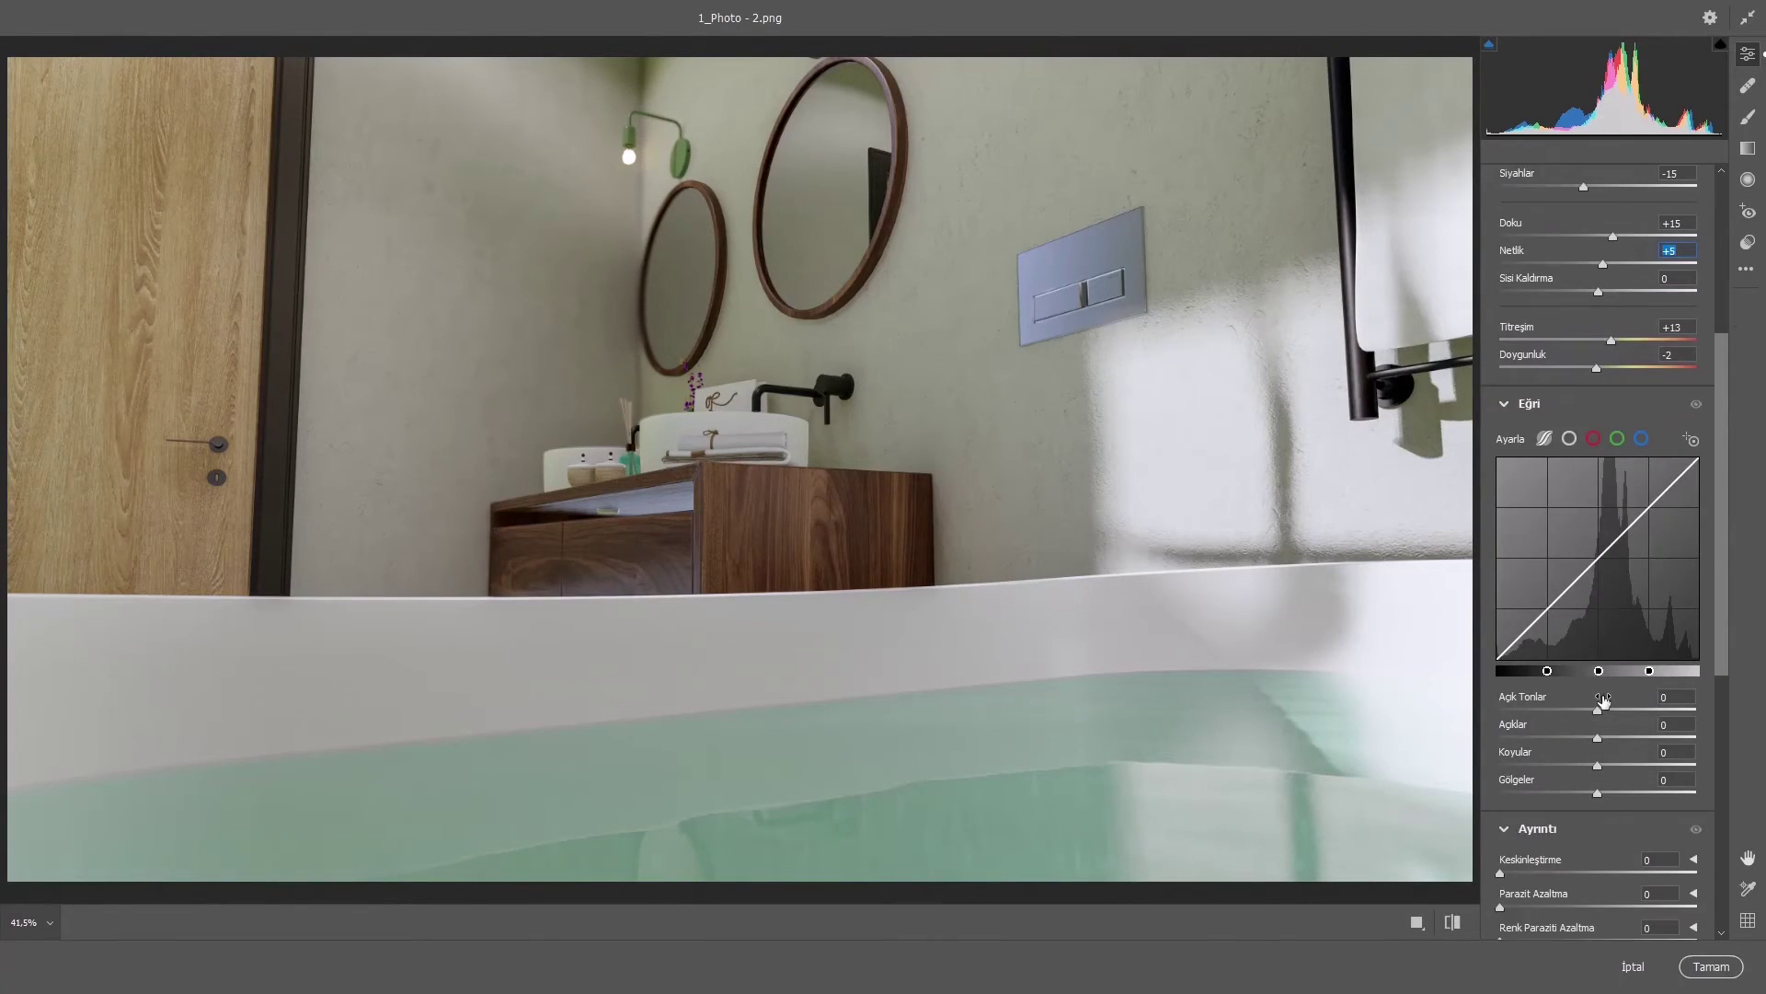
drag(1603, 699, 1592, 789)
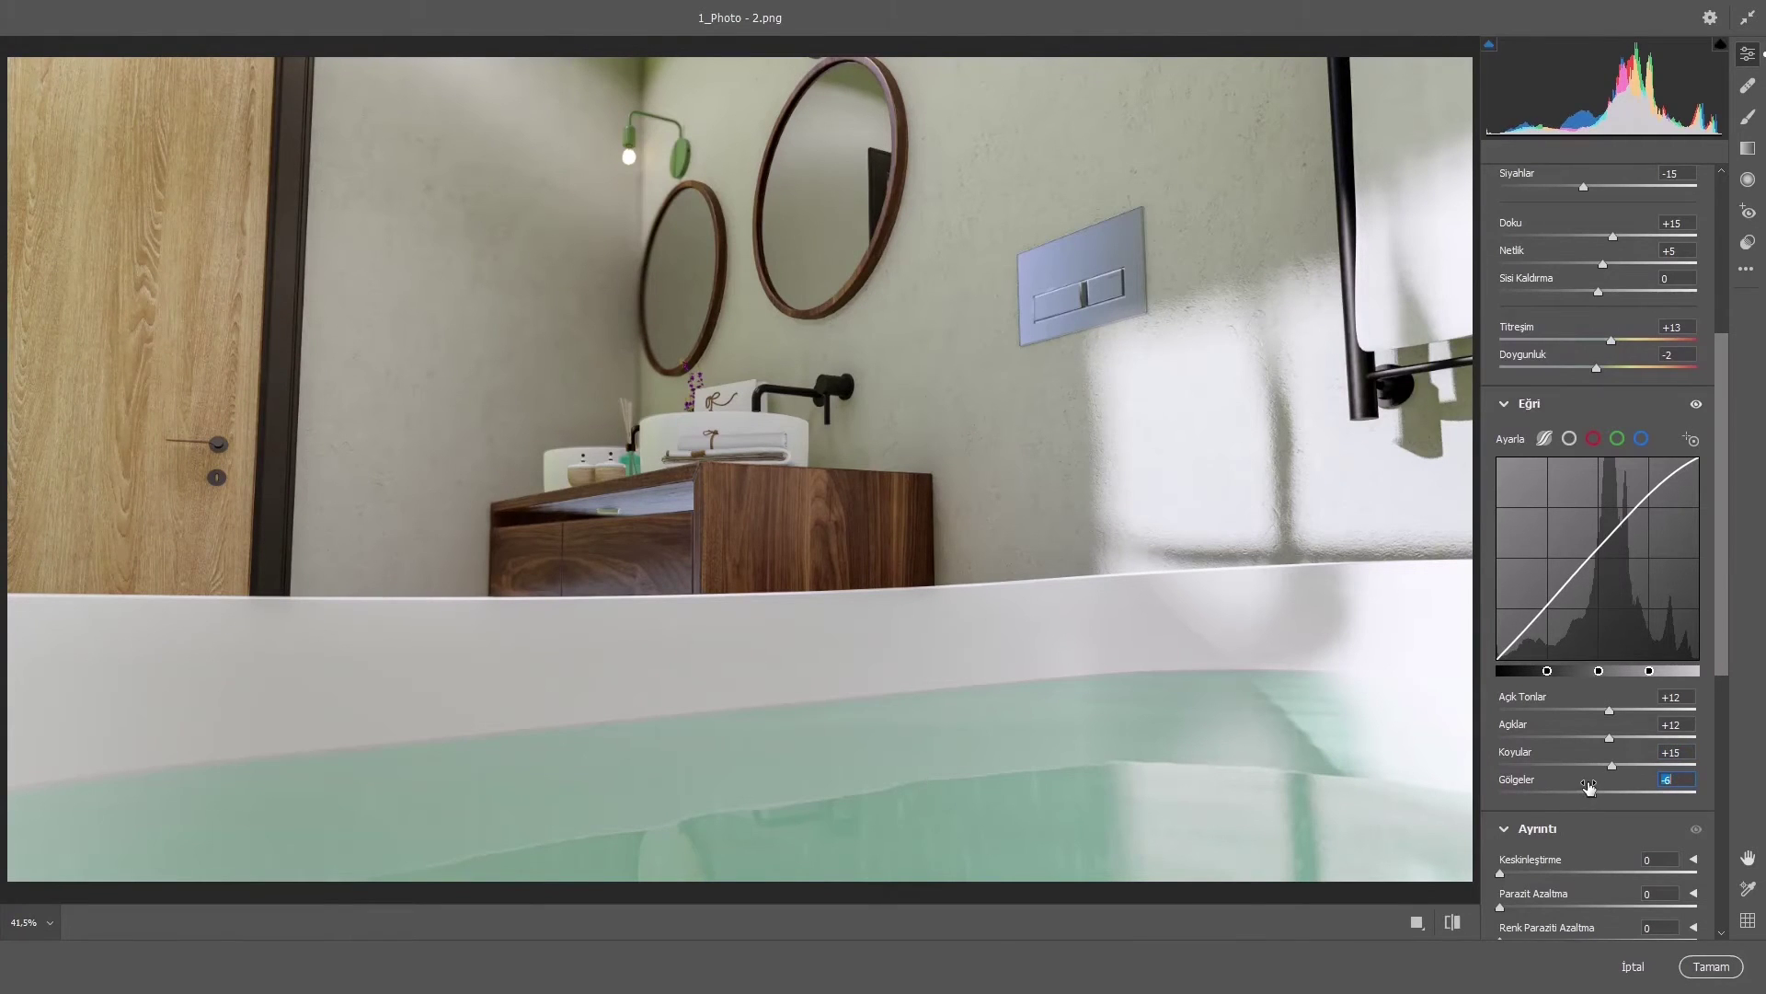
click(1697, 406)
Step: Raise the exposure (Pozlama) to +0.10 and compare the image with the basic adjustments off and on
scroll(1597, 718, up, 2)
scroll(1597, 708, up, 2)
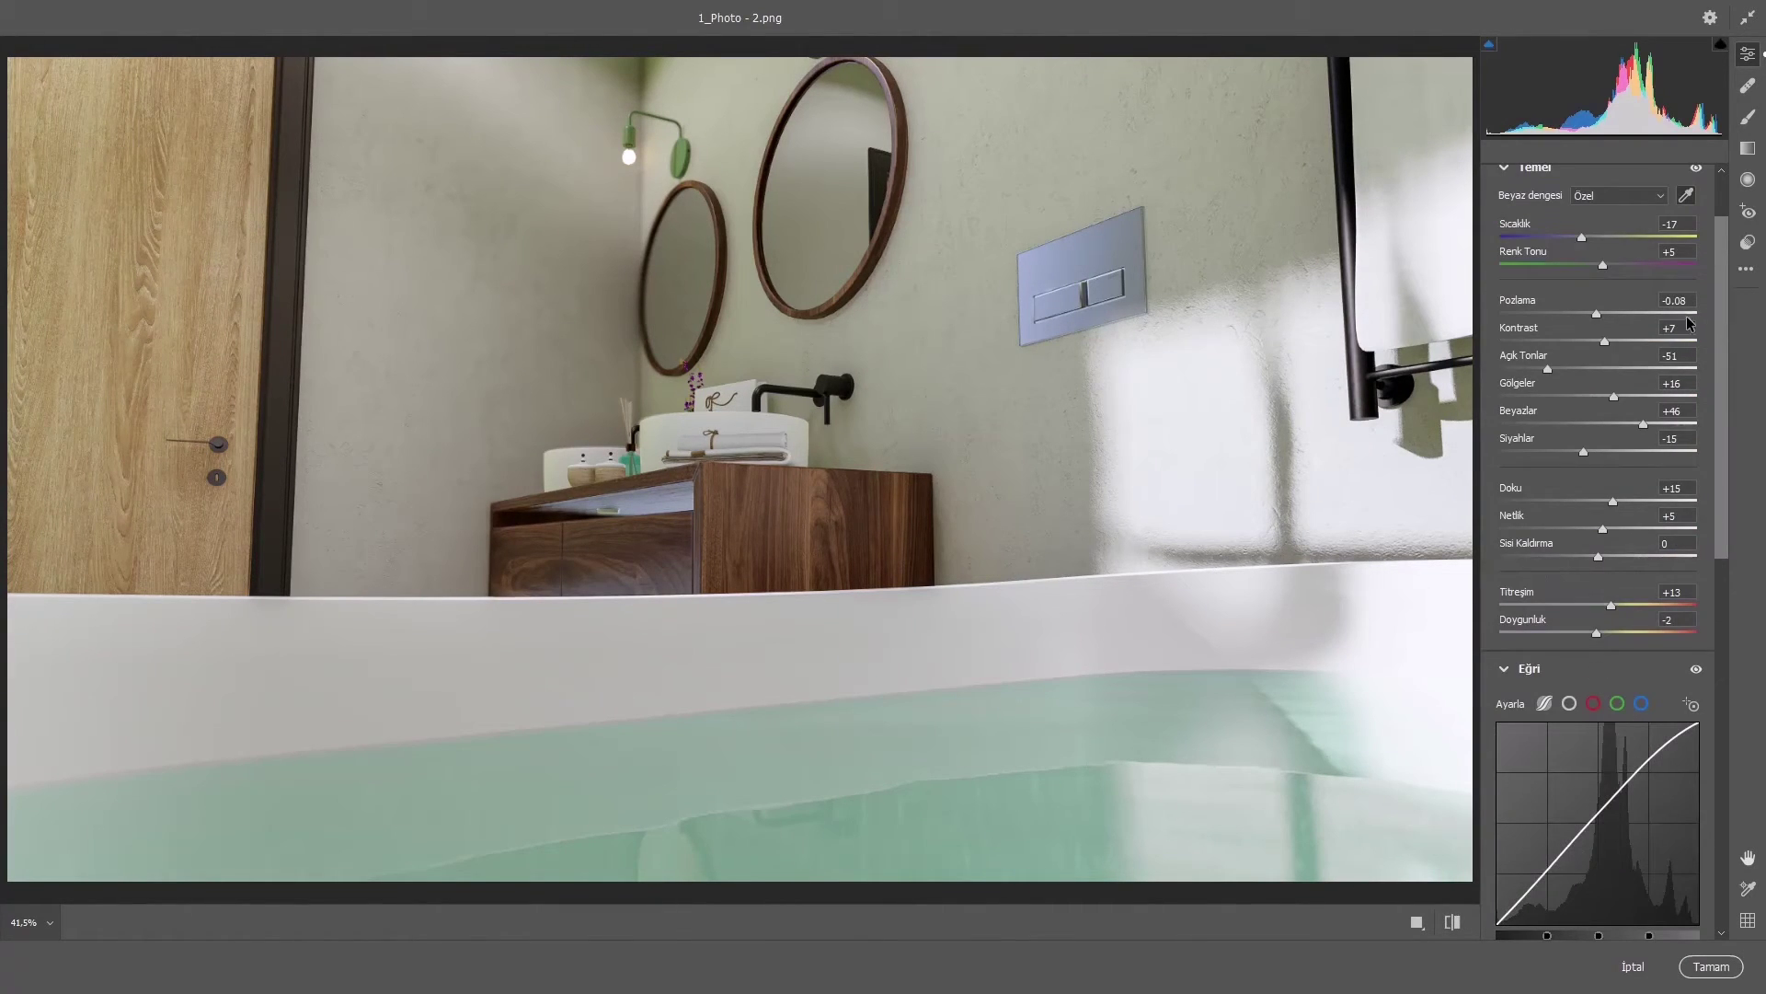
click(1690, 297)
text(0)
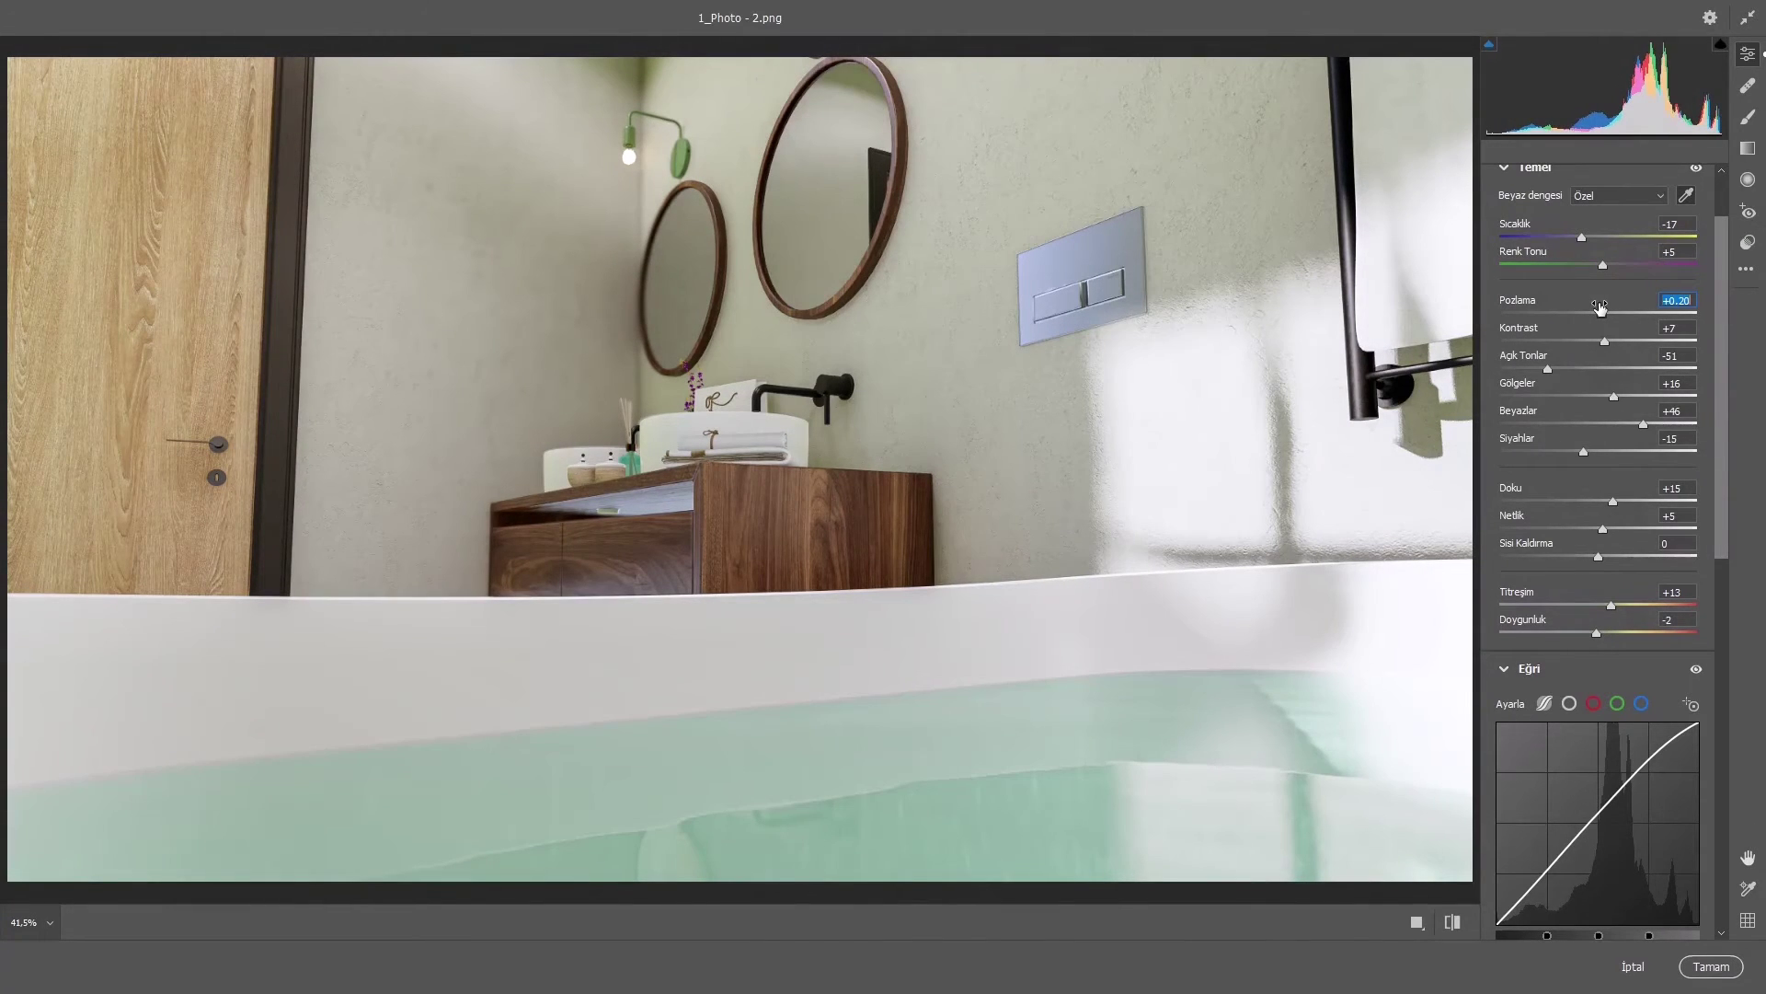
drag(1600, 306, 1598, 306)
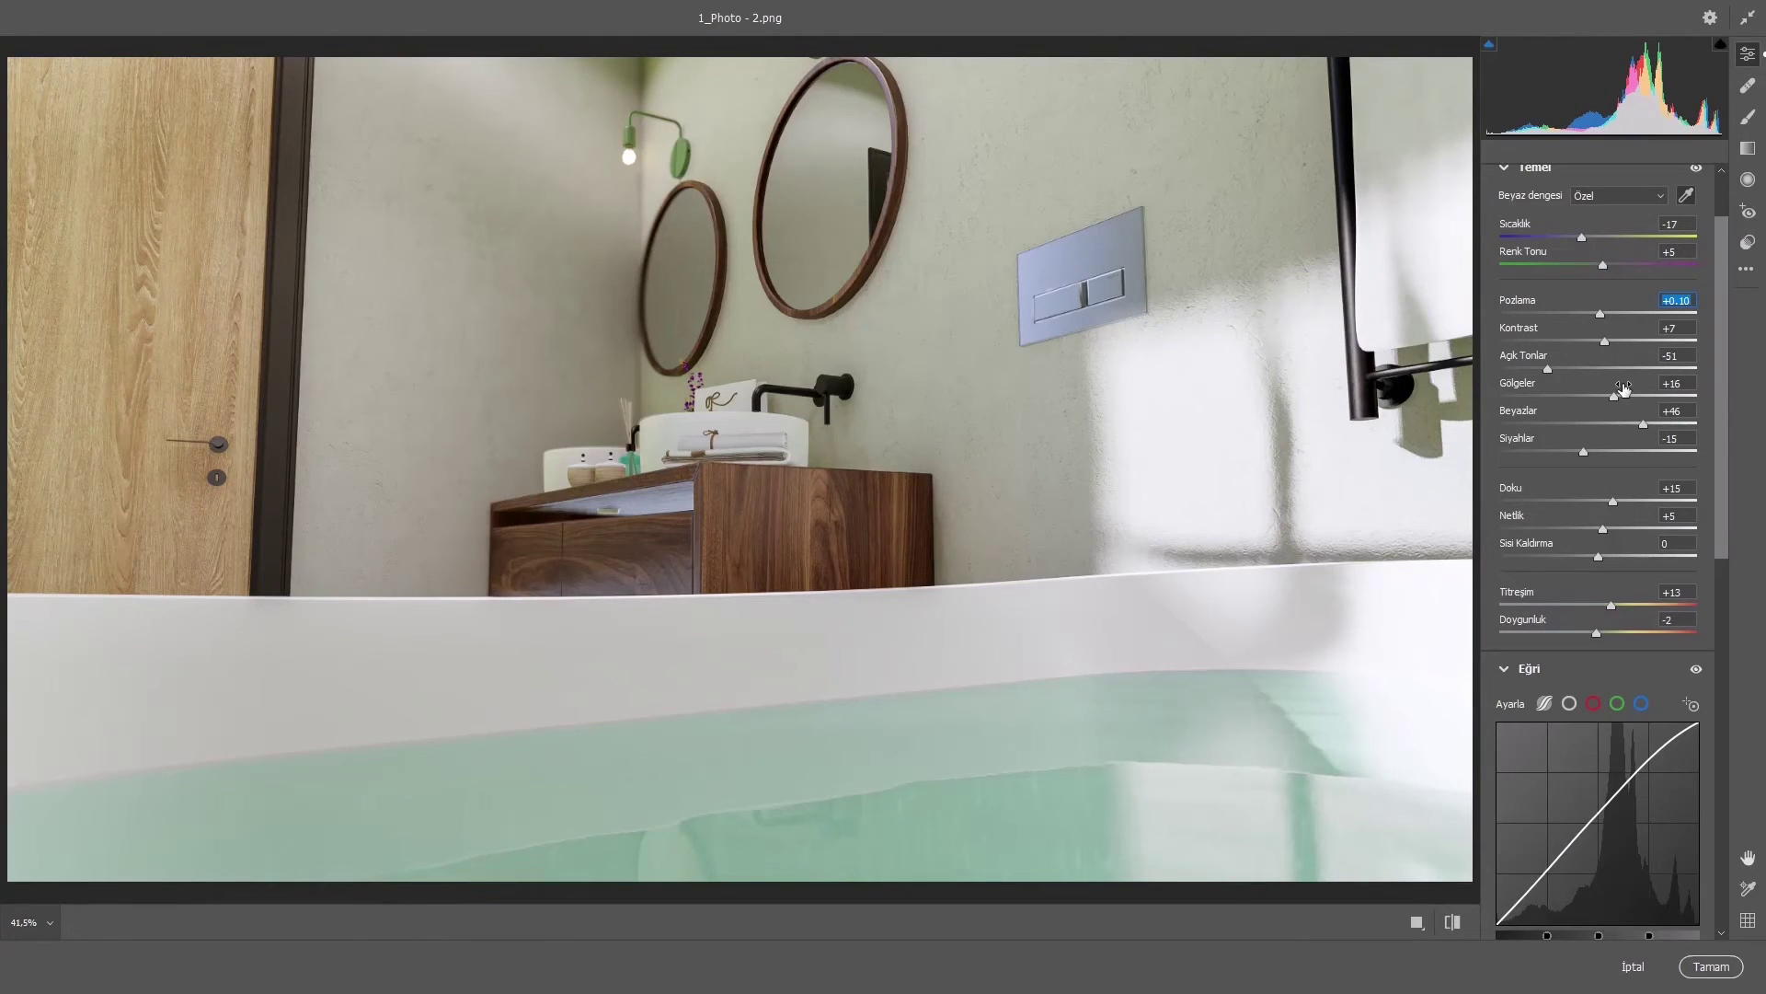
click(1697, 169)
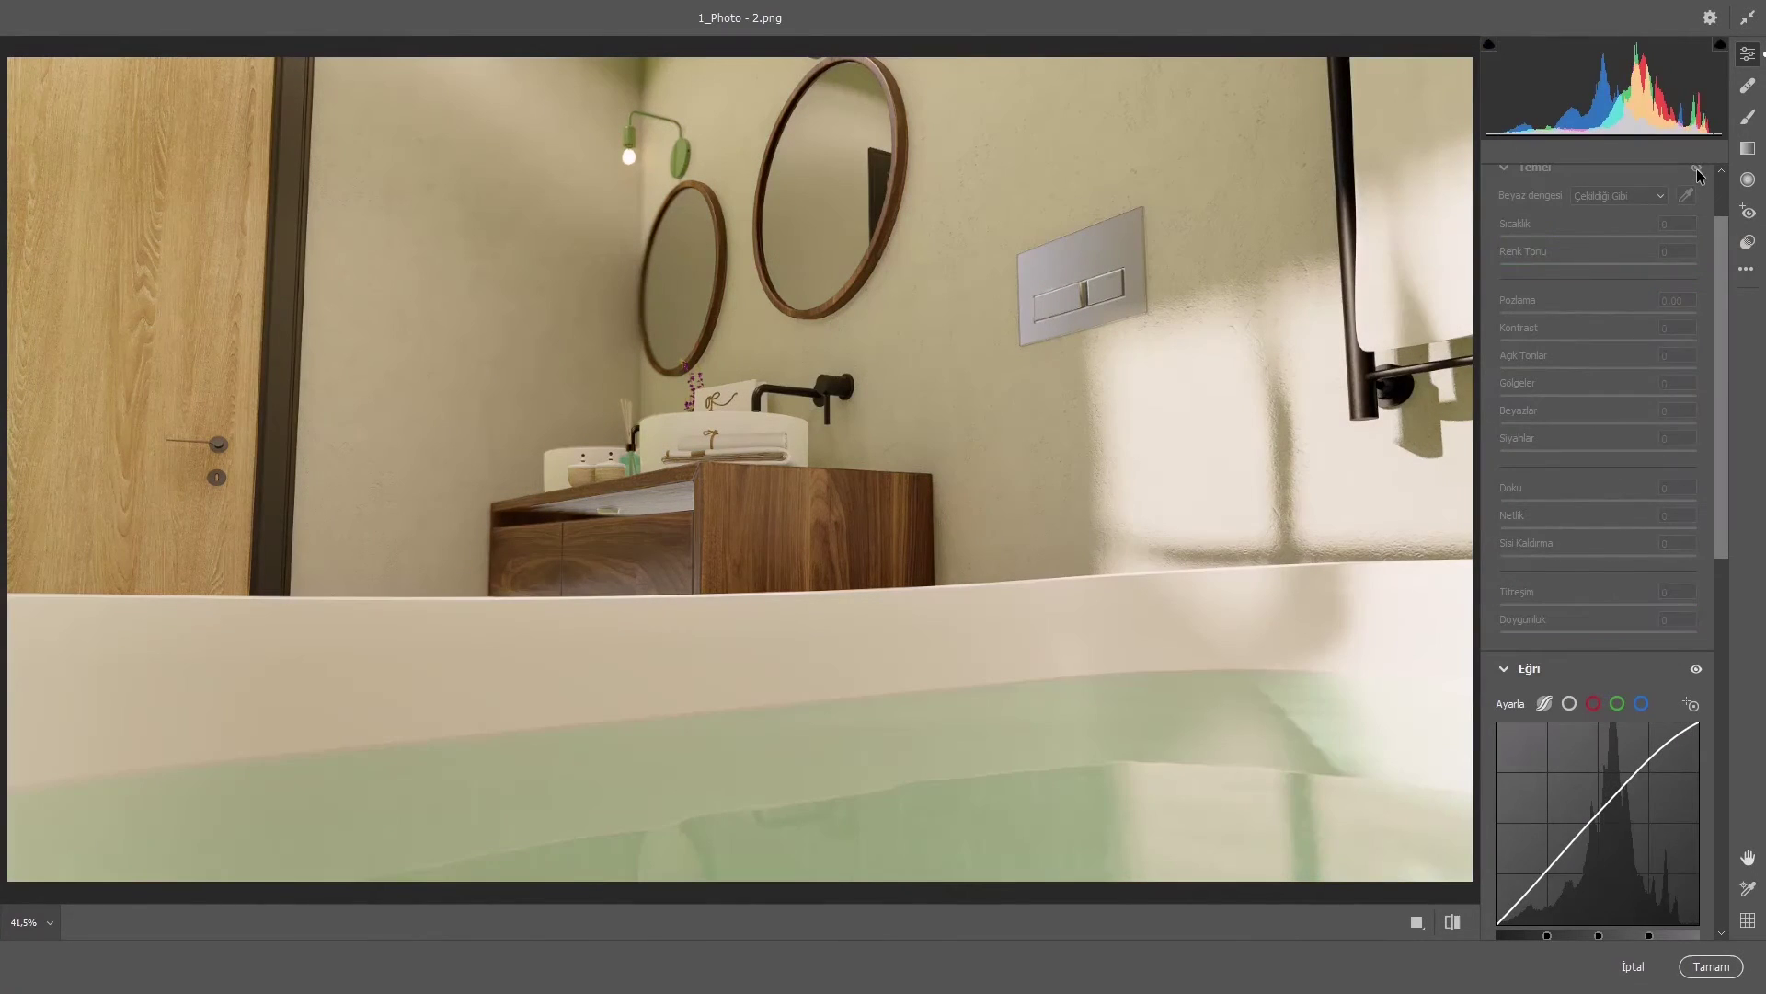
click(1697, 171)
Step: Warm the temperature (Sıcaklık) to -12, compare with the basic adjustments off, and apply the Camera Raw edits
scroll(1673, 377, up, 2)
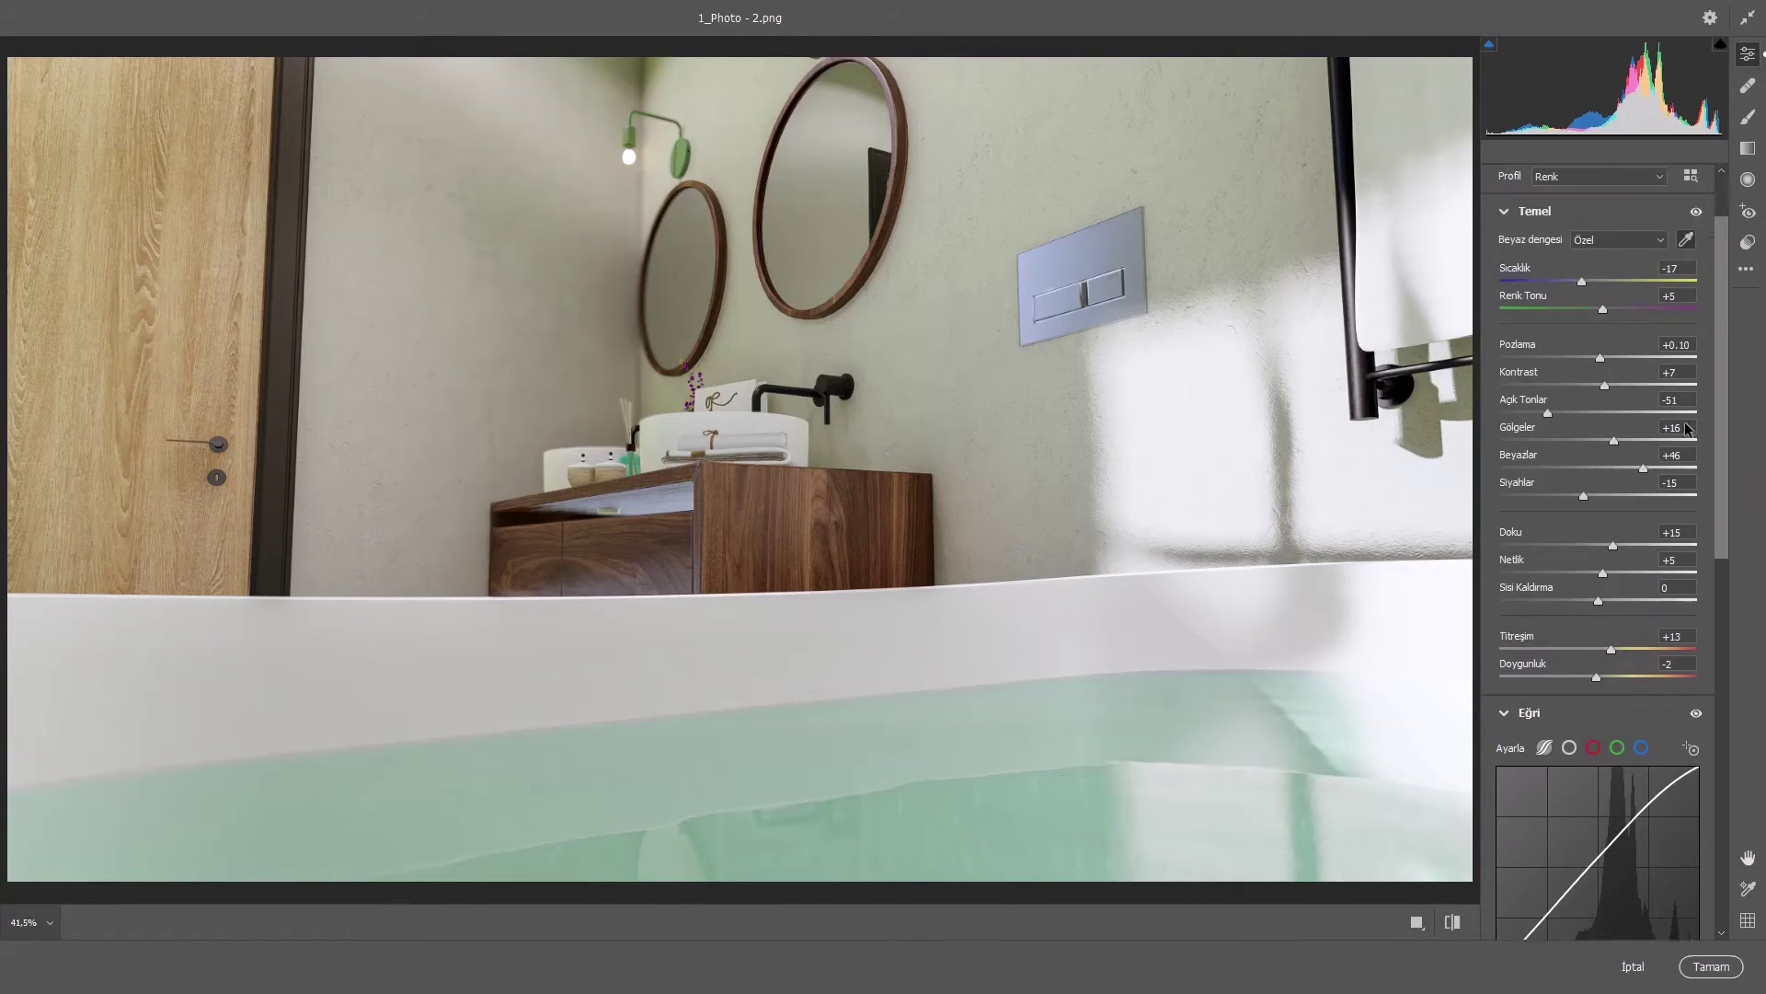
drag(1582, 320, 1584, 320)
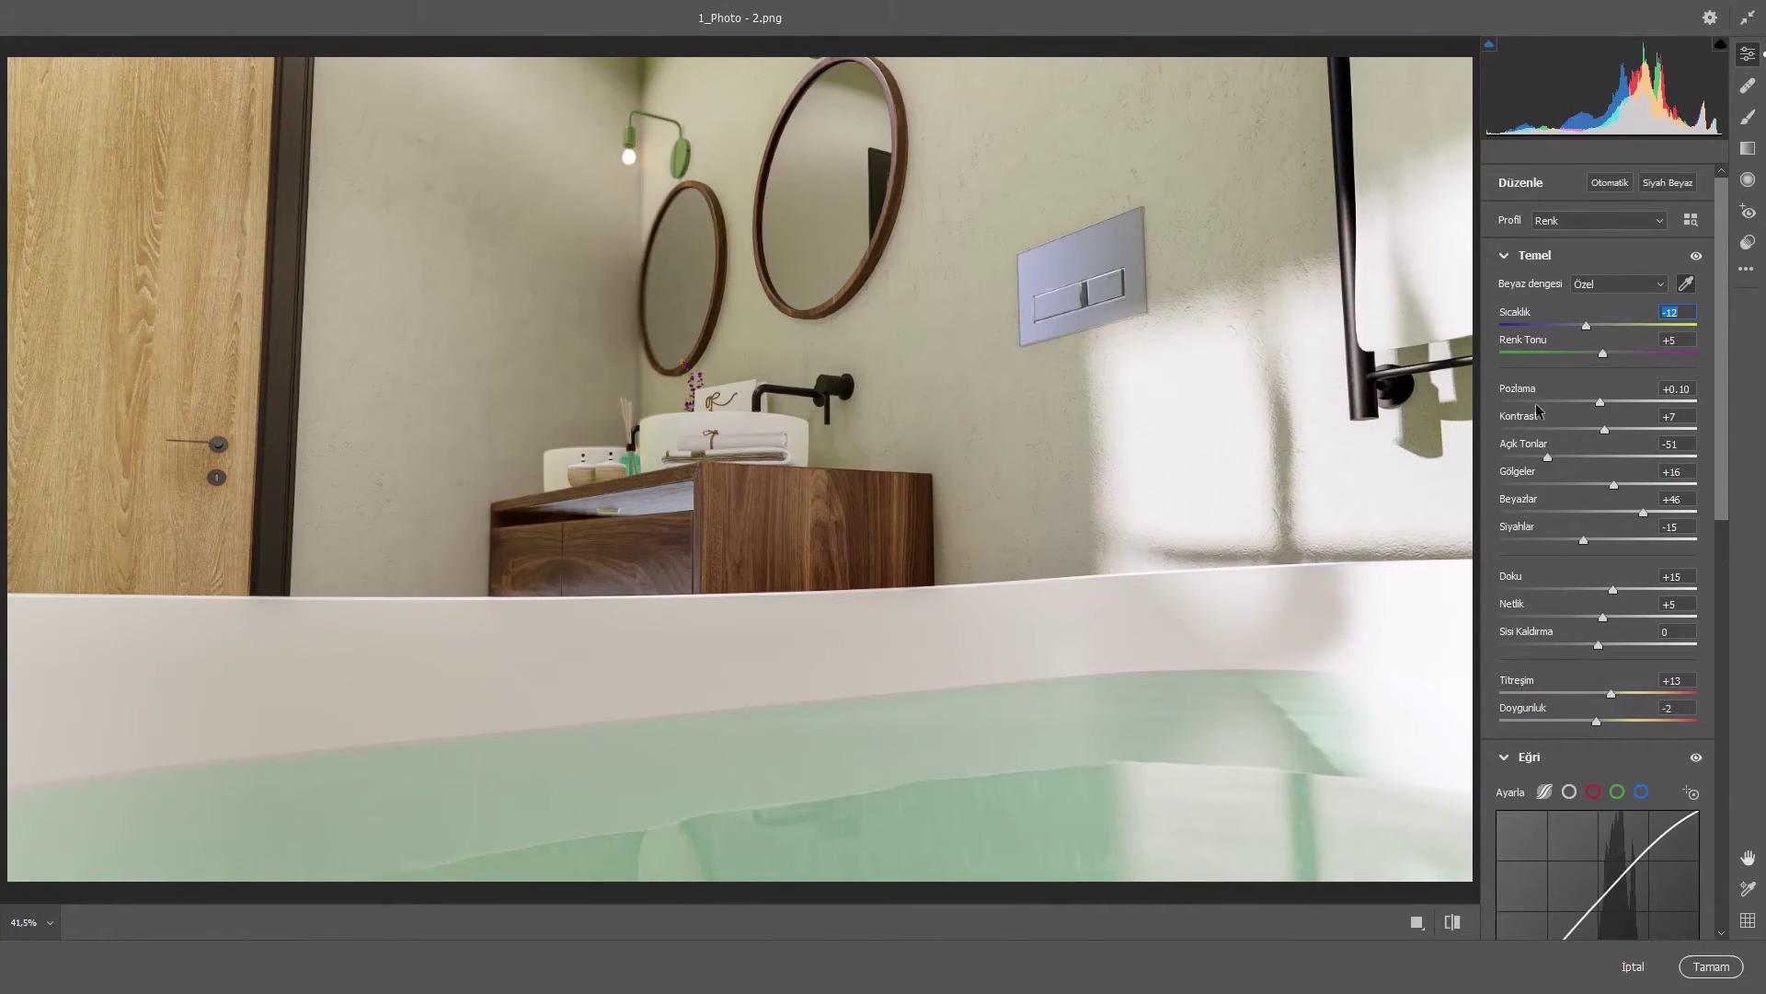
click(1697, 258)
click(1698, 257)
click(1713, 967)
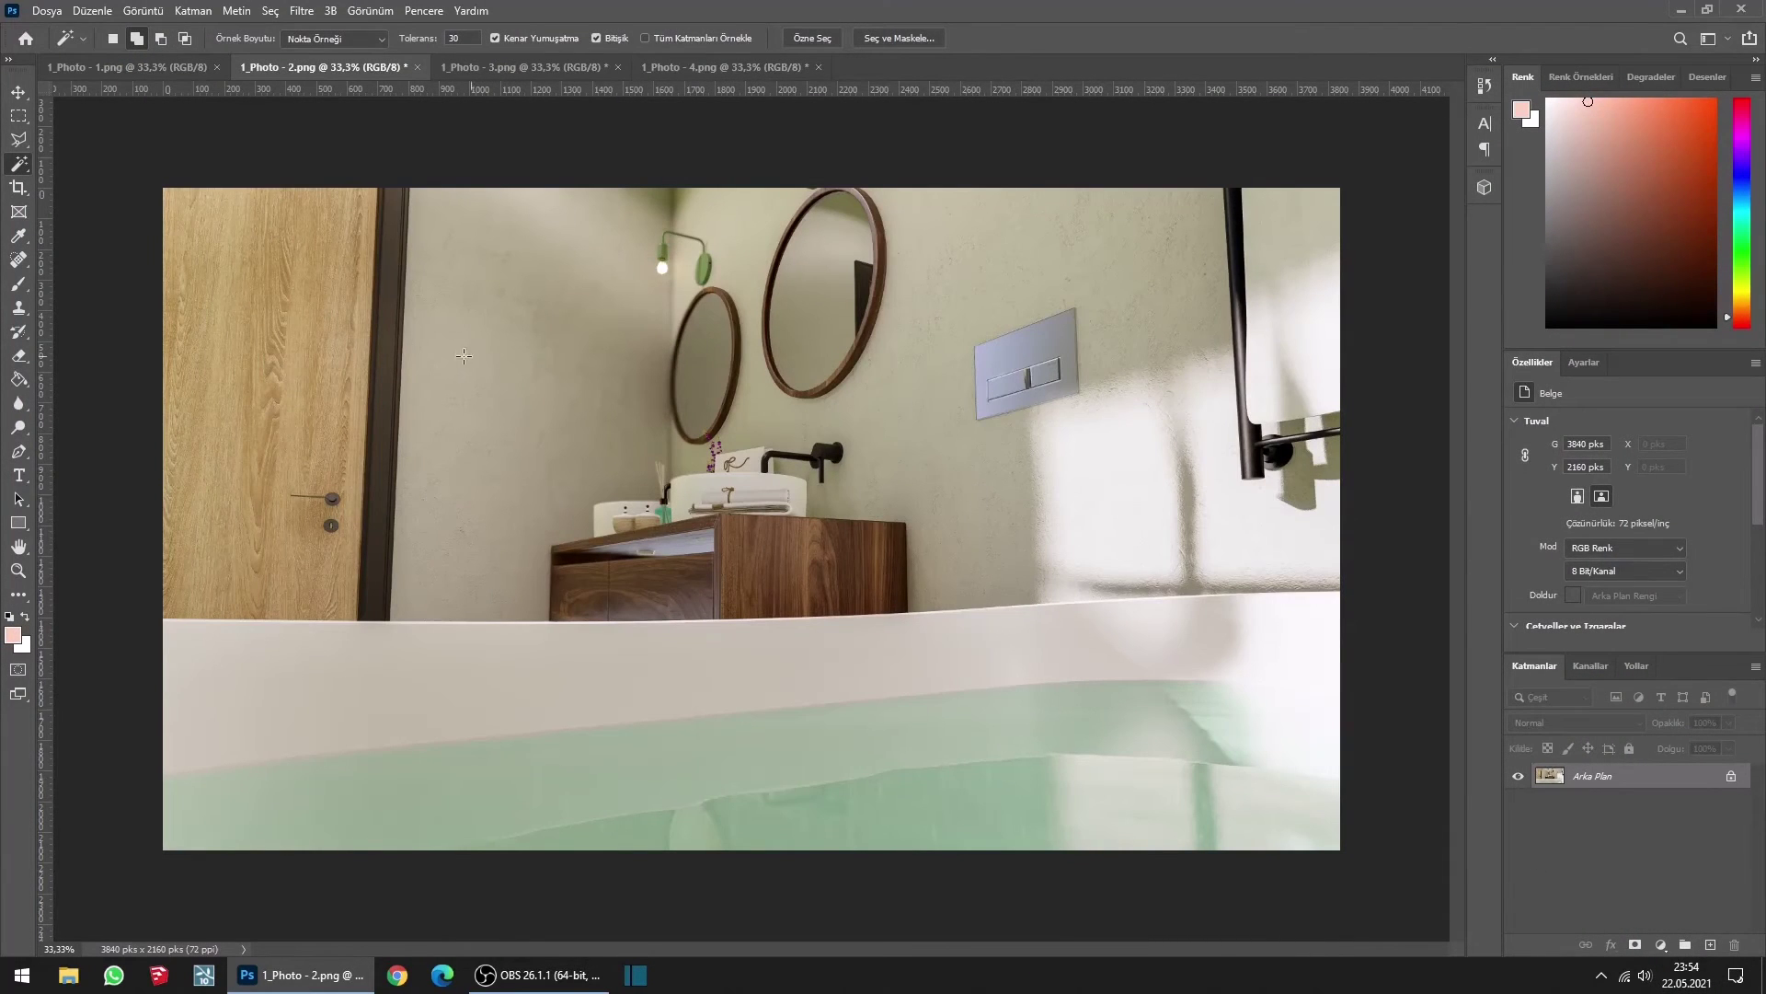
Step: Switch to 1_Photo - 1.png and open it in the Camera Raw filter
click(133, 67)
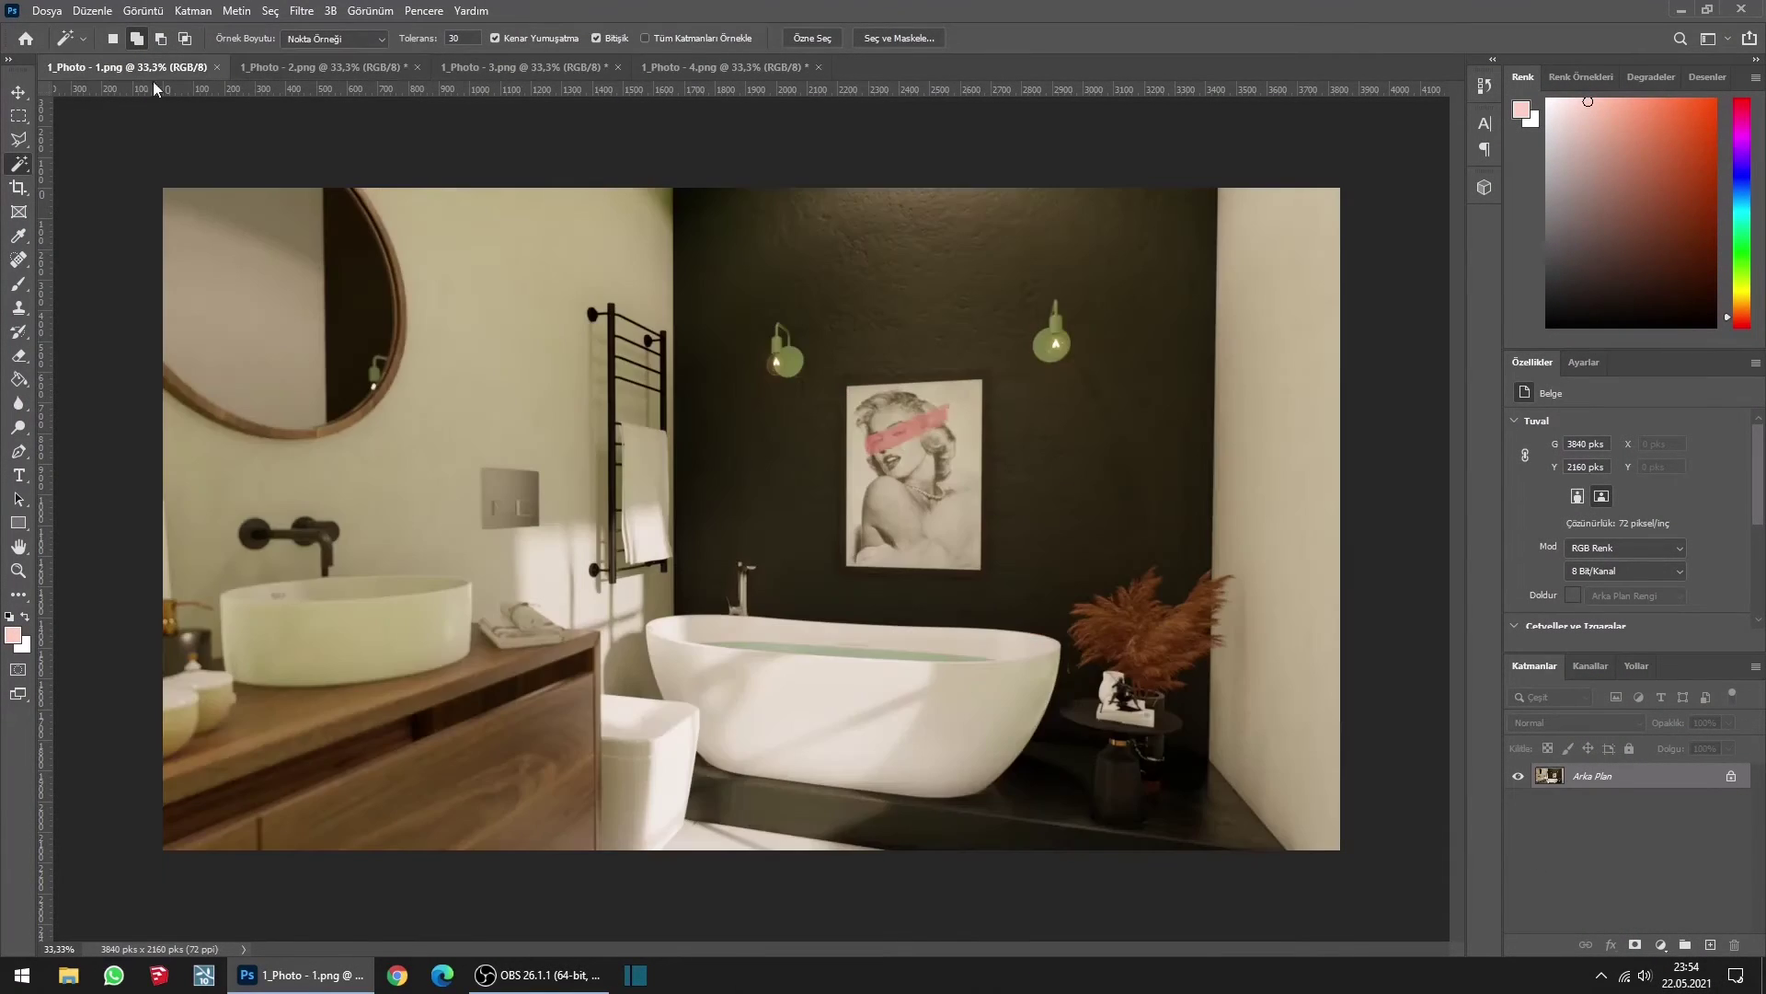
click(302, 10)
click(388, 129)
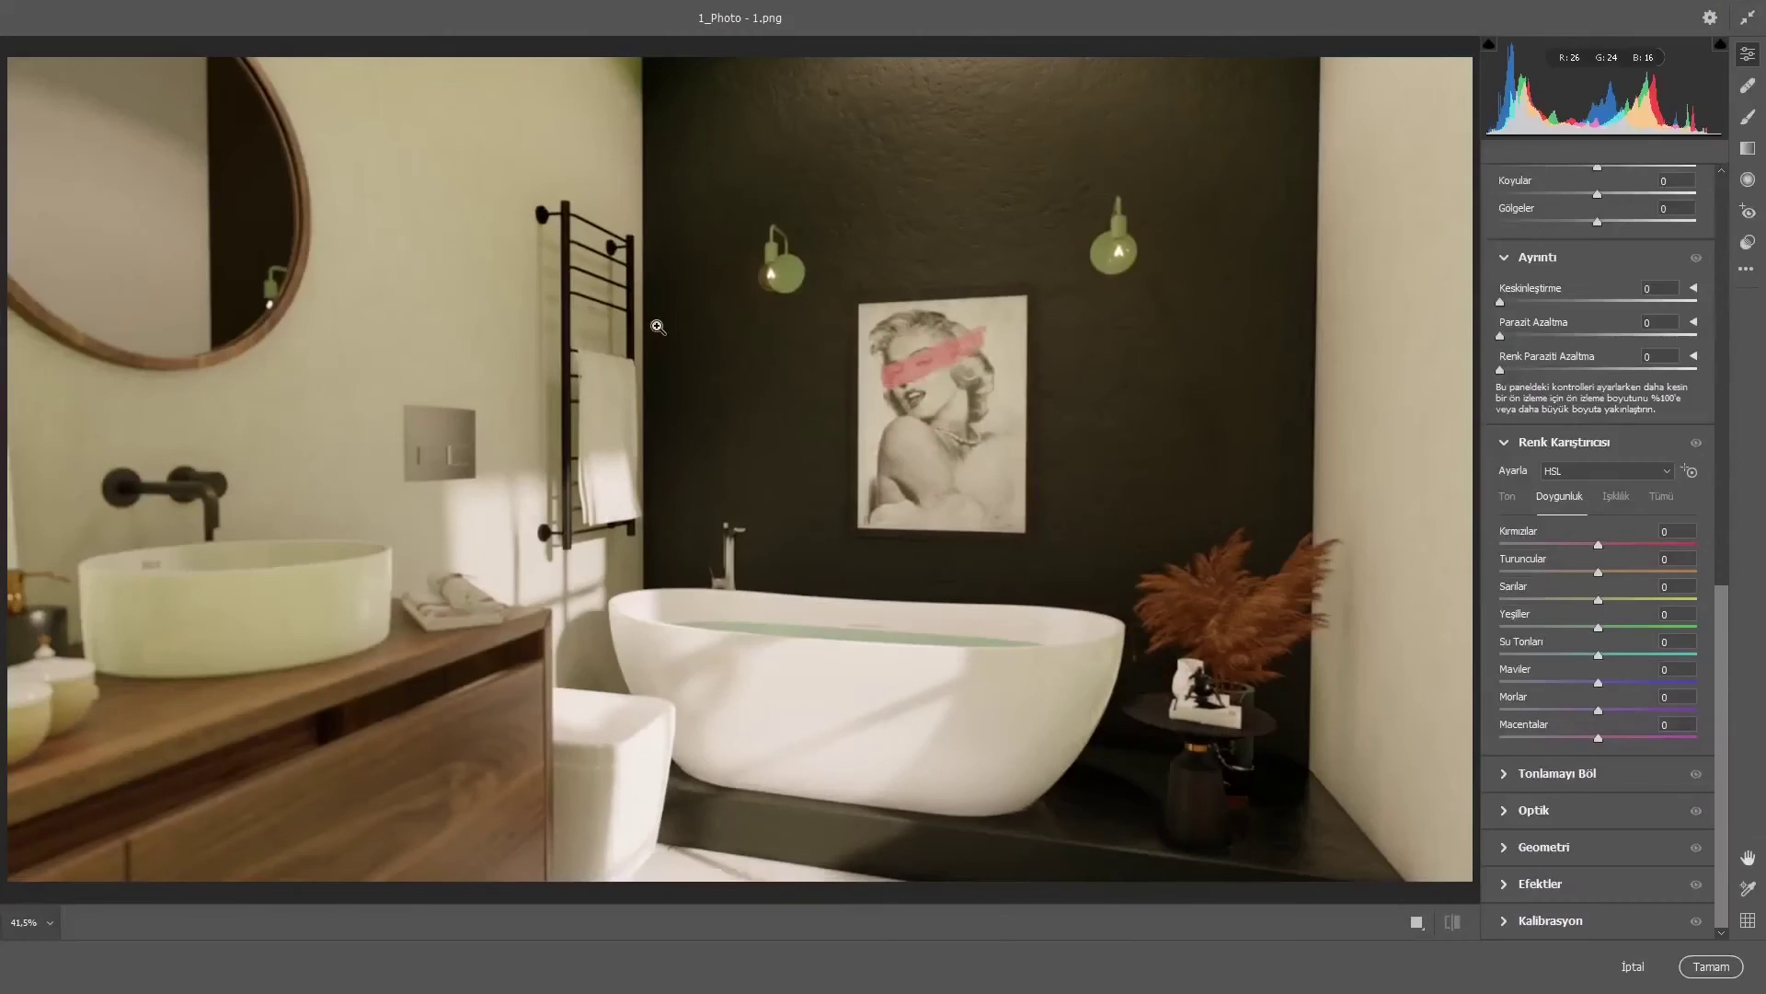
Step: Neutralise the color cast by sampling white balance on the bathtub's front, and apply automatic (Otomatik) tone adjustments
scroll(1586, 342, down, 5)
scroll(1586, 342, up, 6)
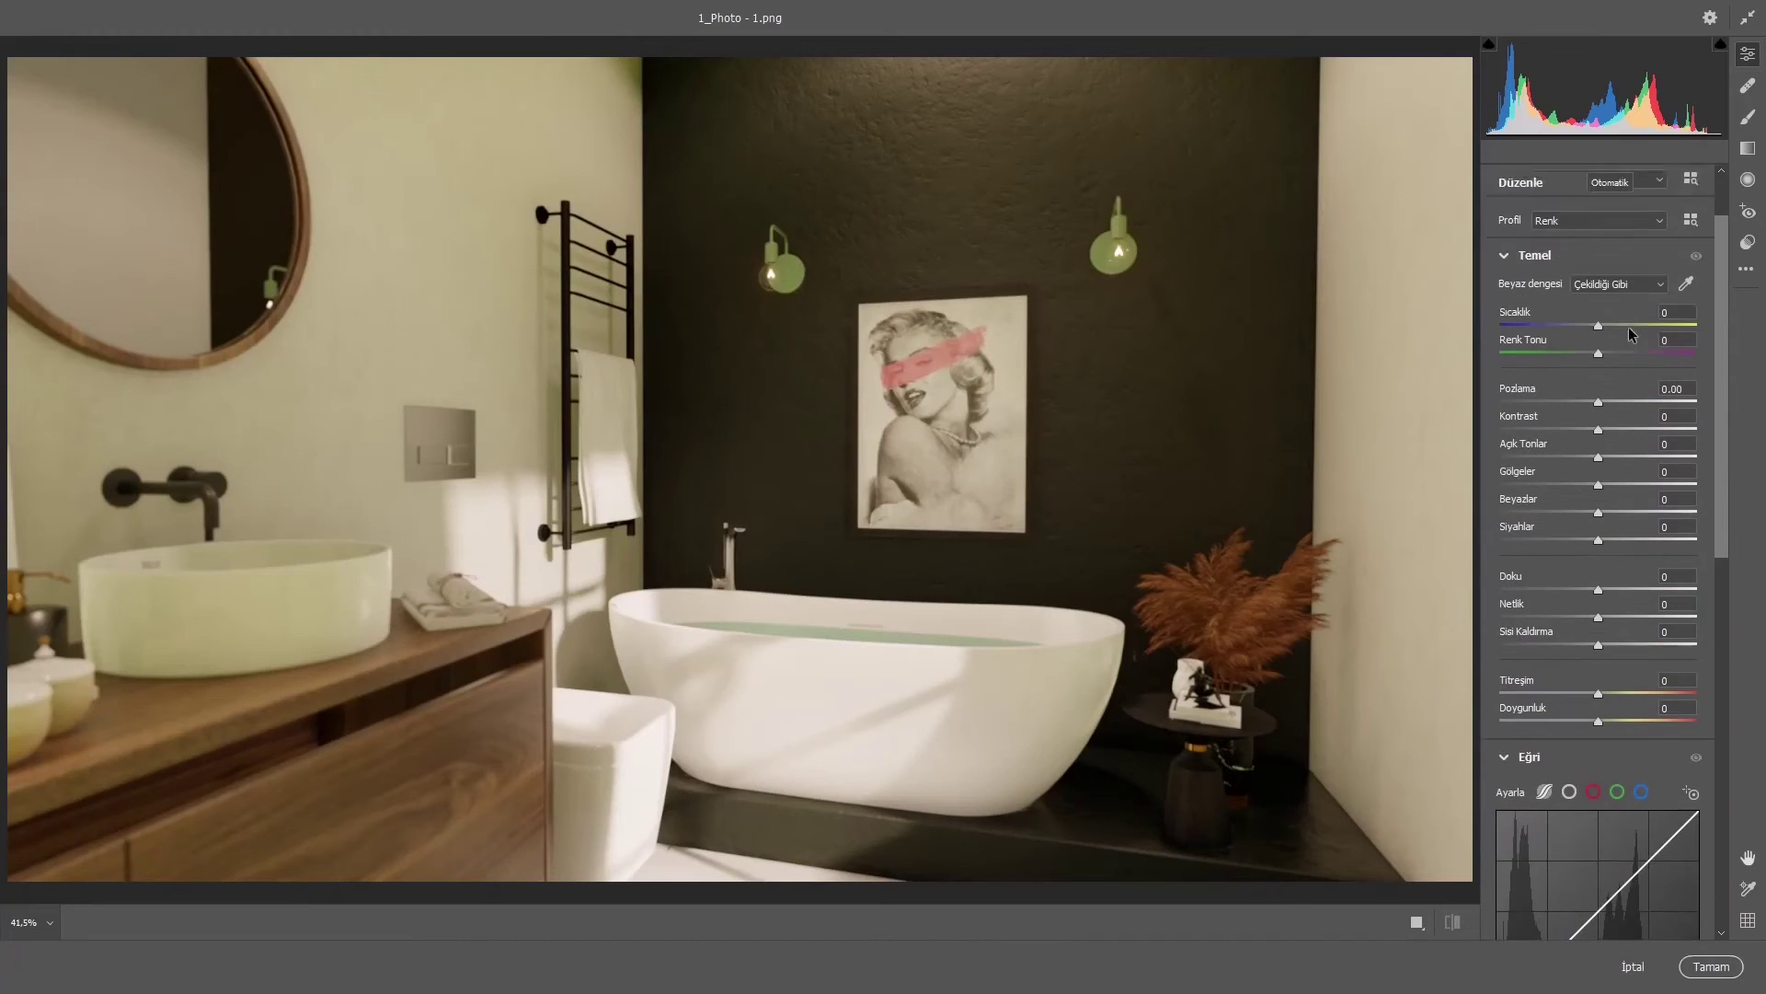
click(1687, 284)
click(859, 682)
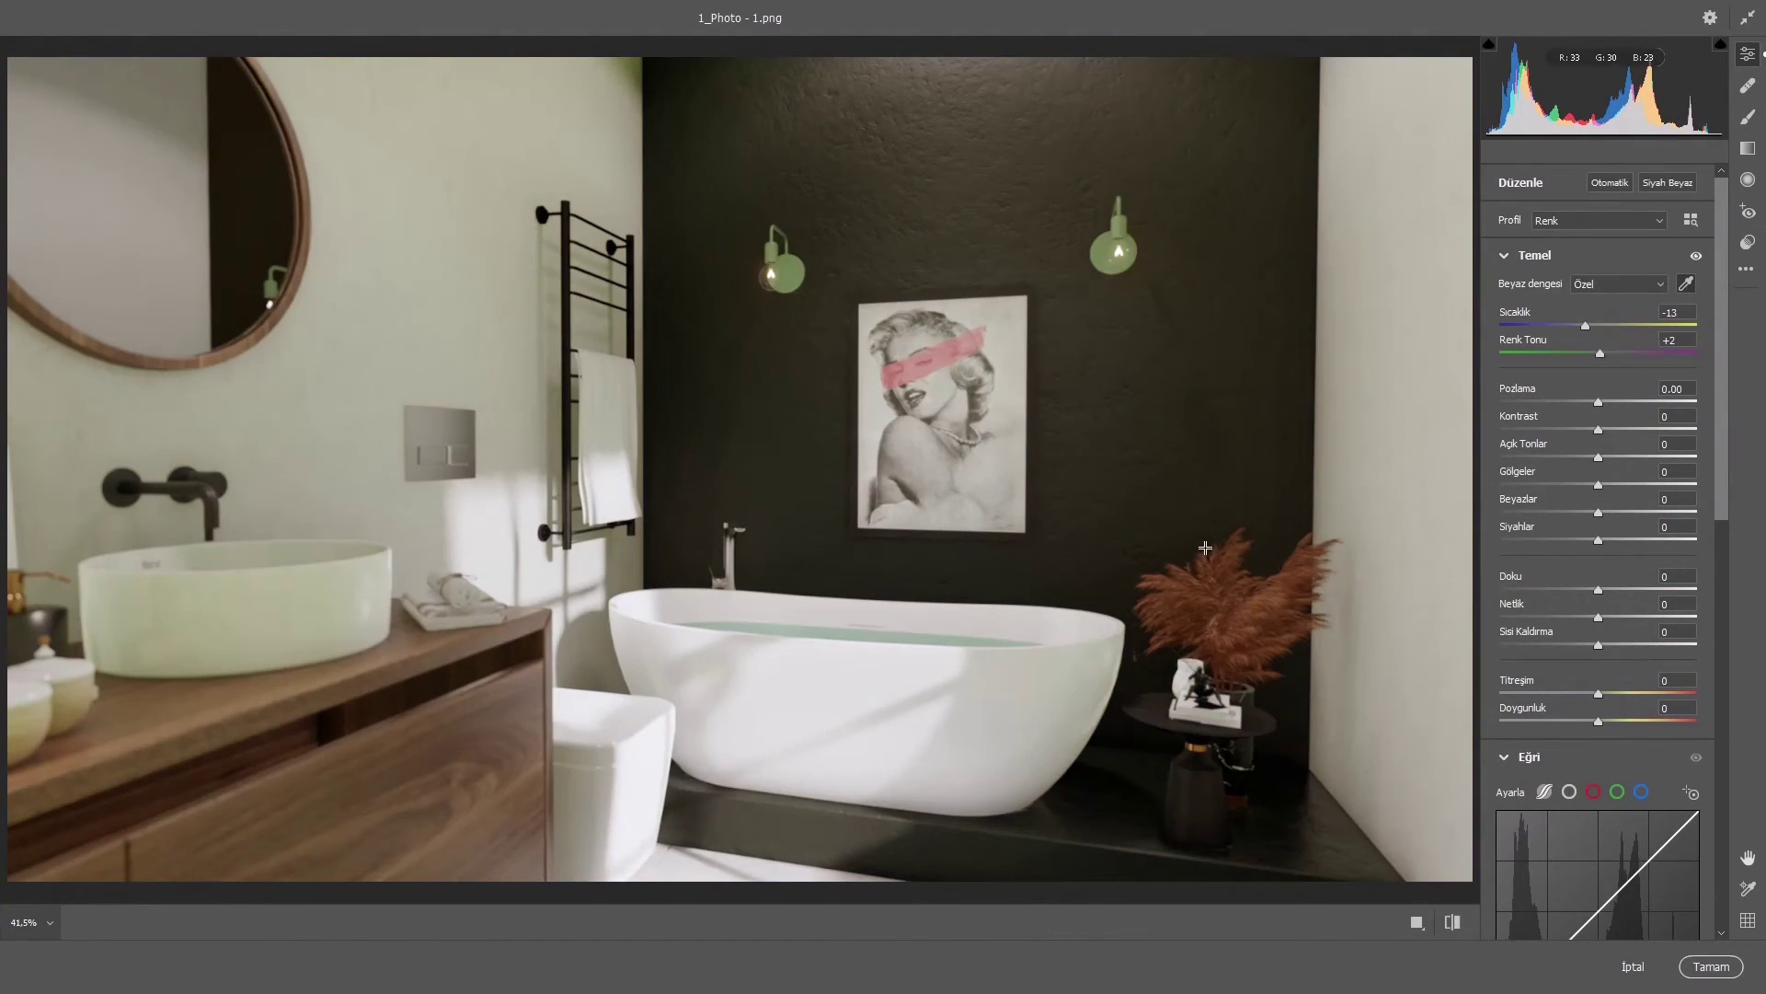
click(1614, 182)
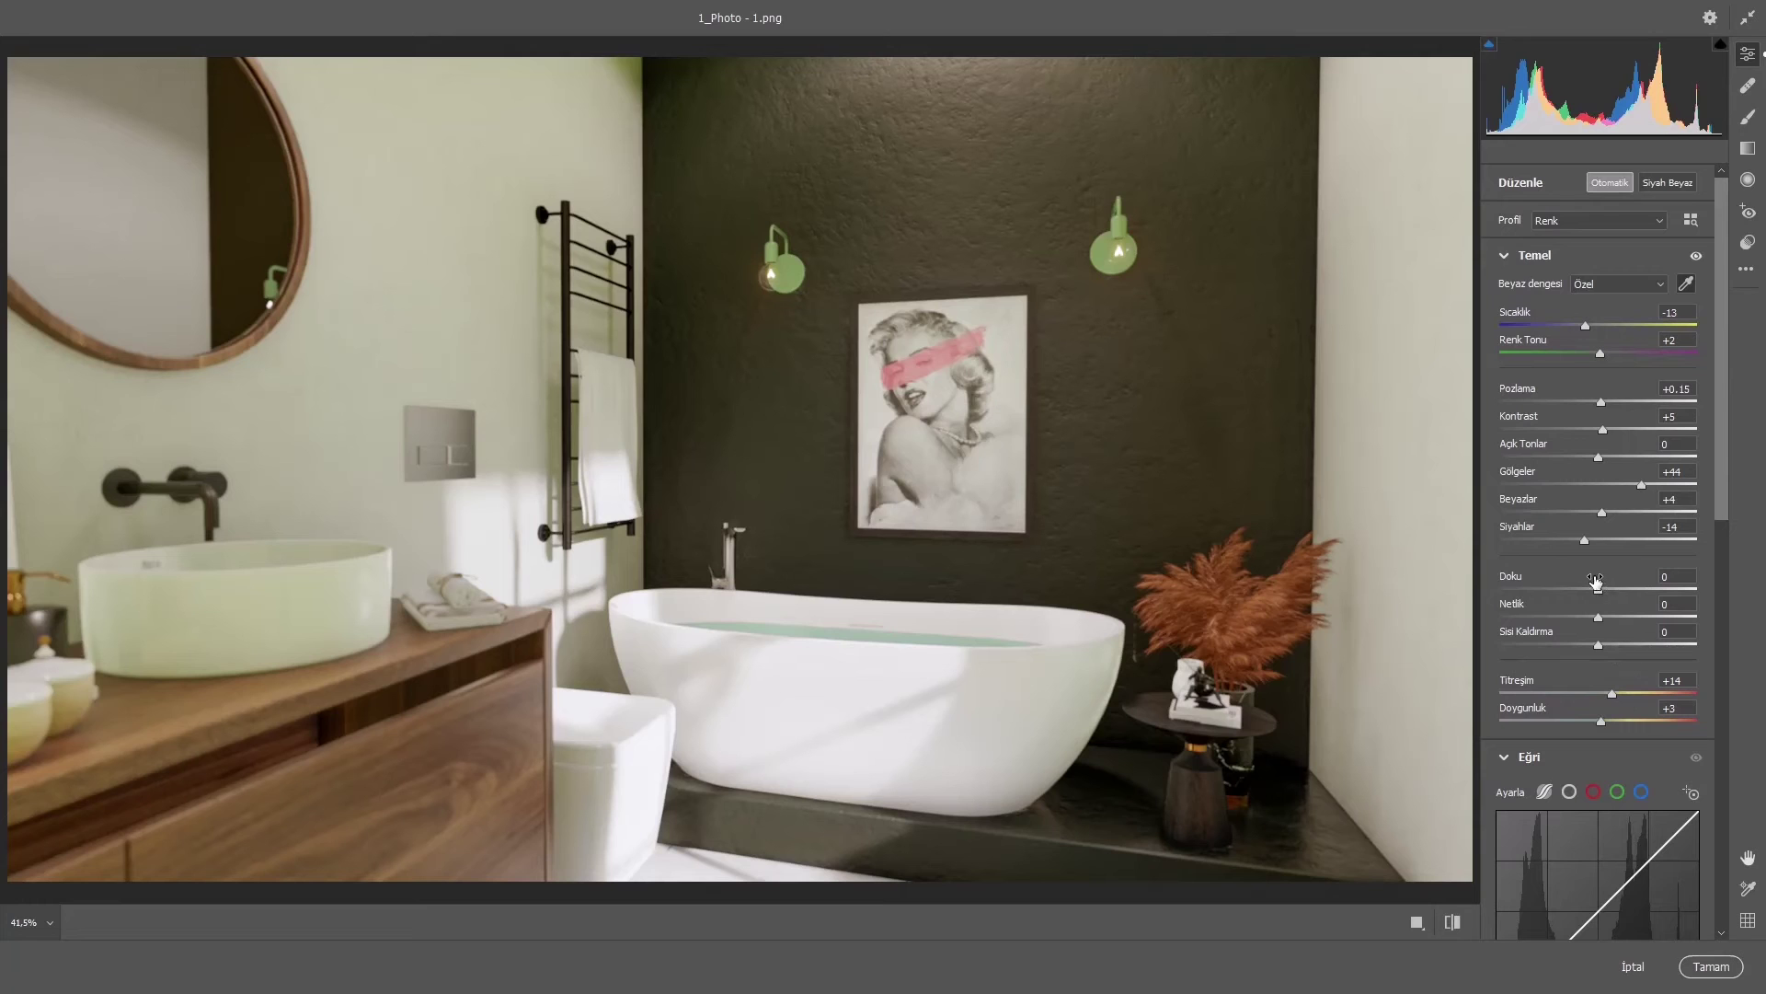
Step: Set Doku to +14 and Netlik to +6, and the curve's Açık Tonlar to +13, Açıklar to +9, Koyular to +10 and Gölgeler to -30
mouse_move(1596, 580)
mouse_down()
mouse_move(1612, 582)
mouse_move(1602, 611)
mouse_up()
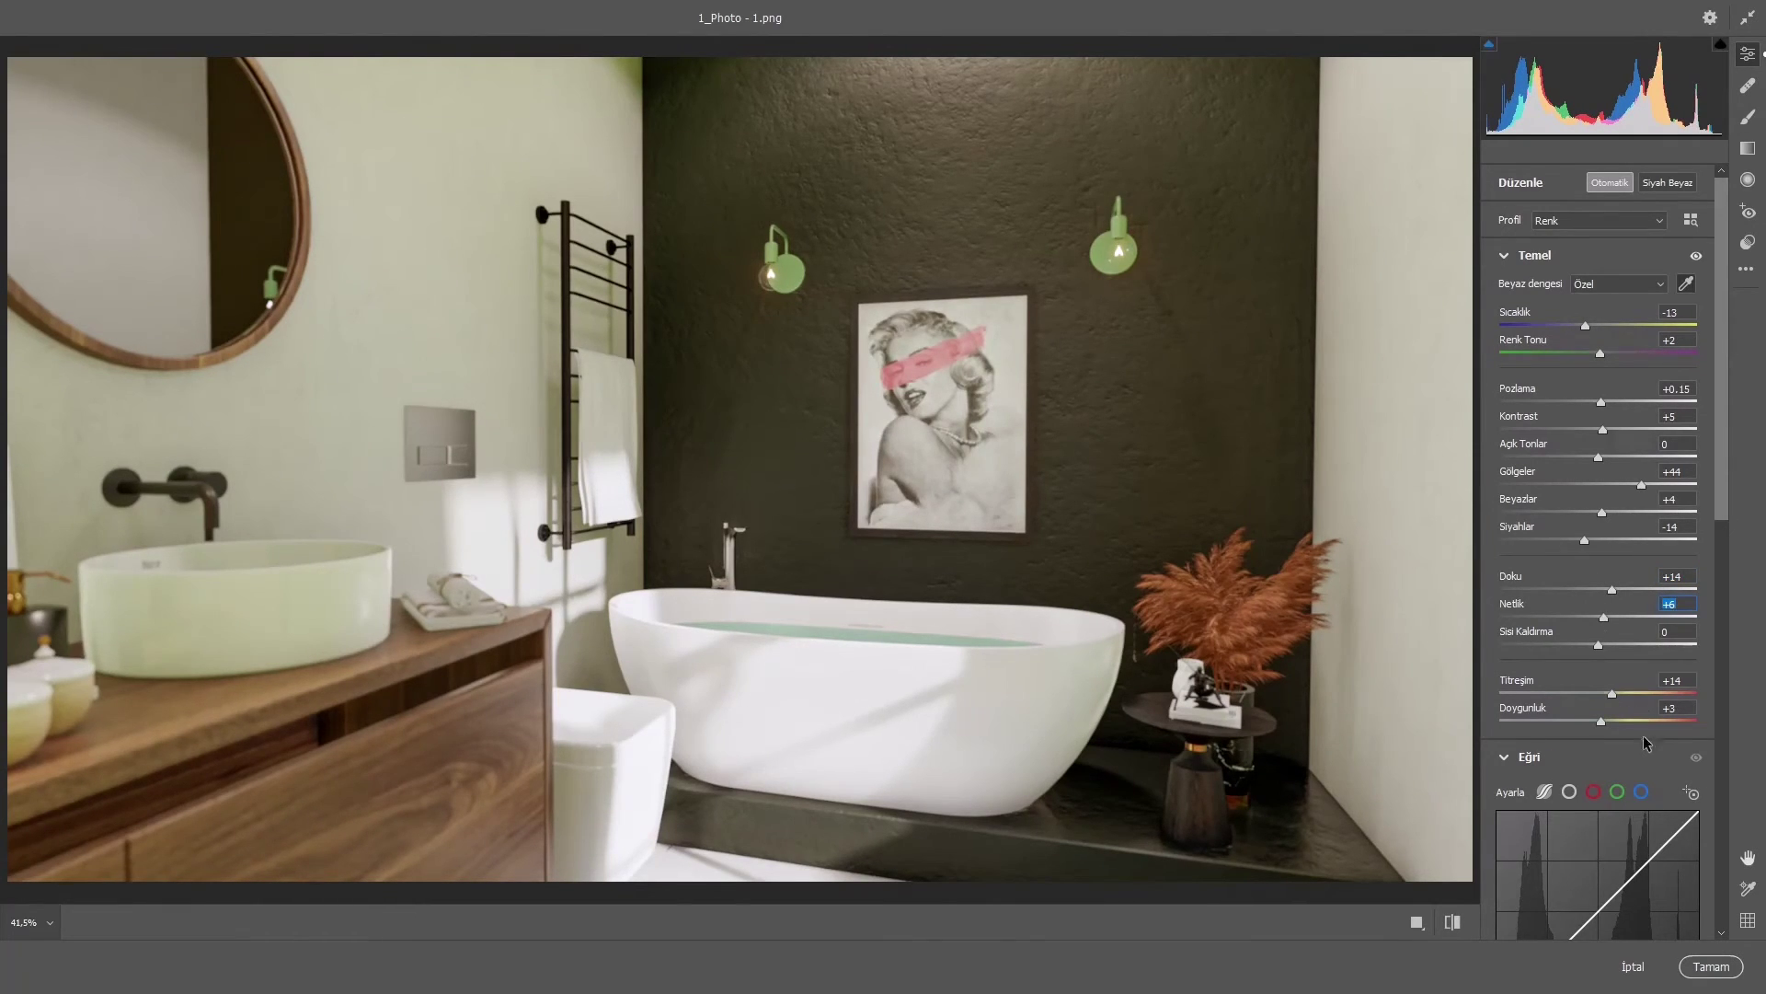
scroll(1592, 733, down, 7)
drag(1598, 748, 1568, 837)
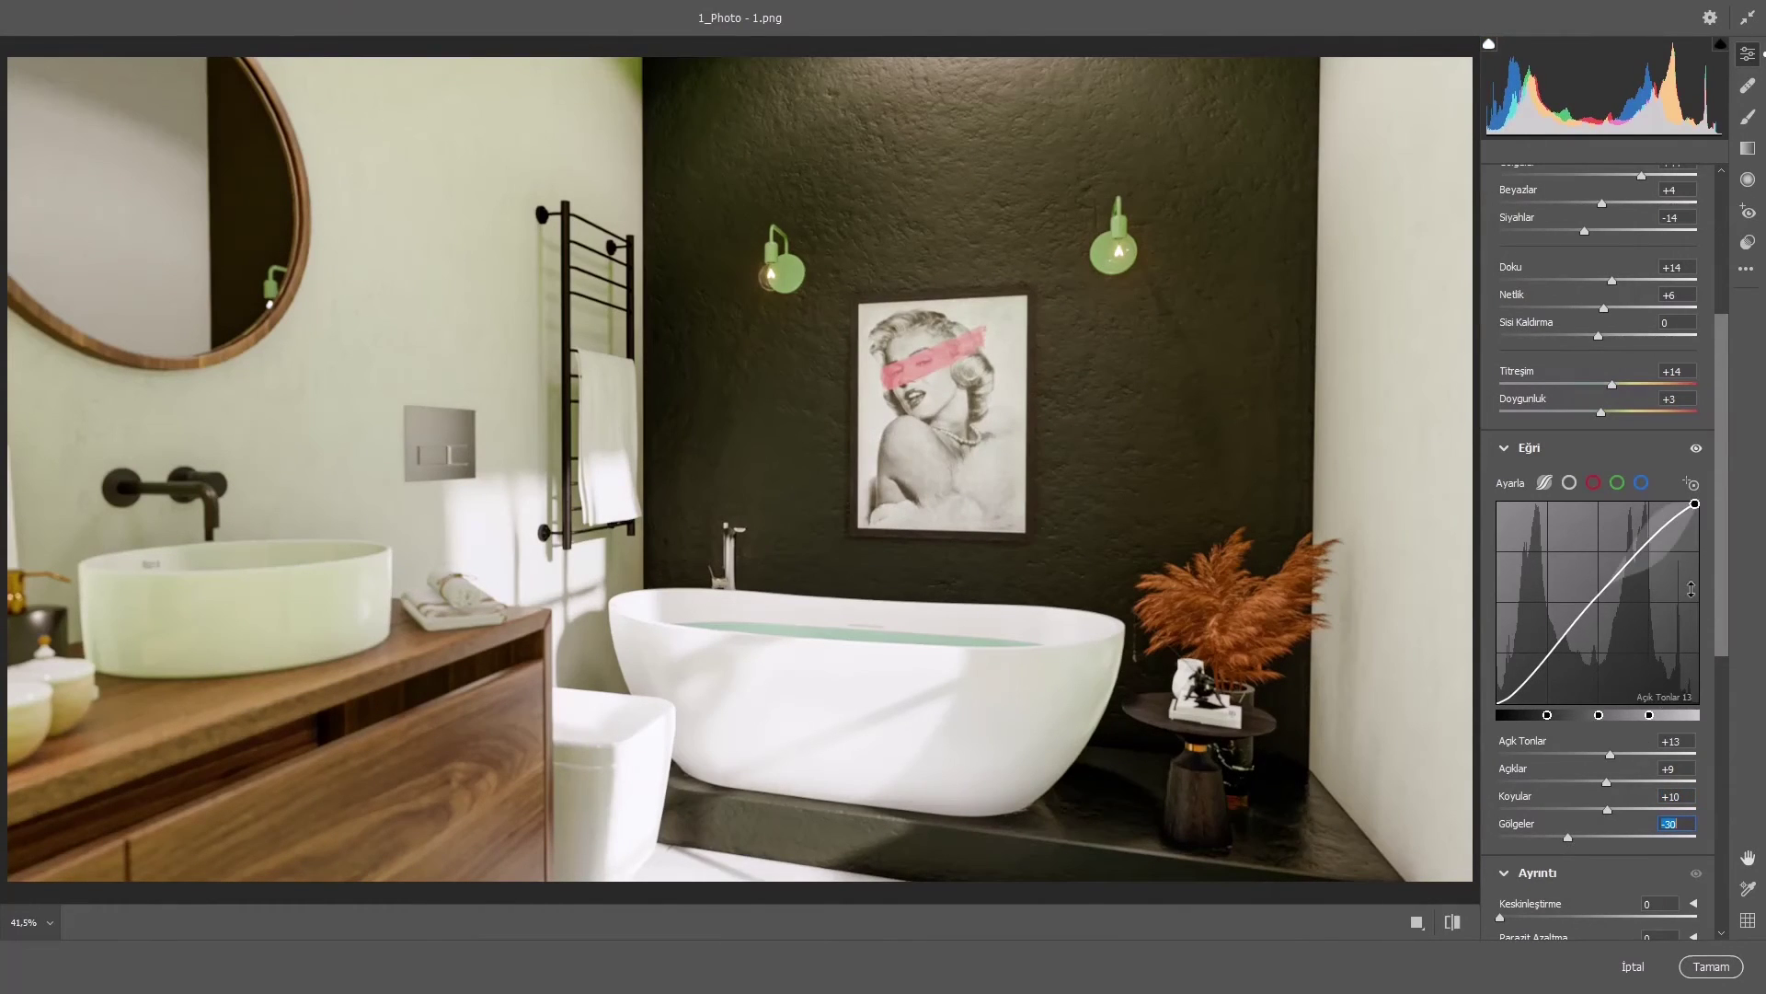
Step: Compare the image with the curve off and on, and lower the curve's Koyular to +1
click(1698, 451)
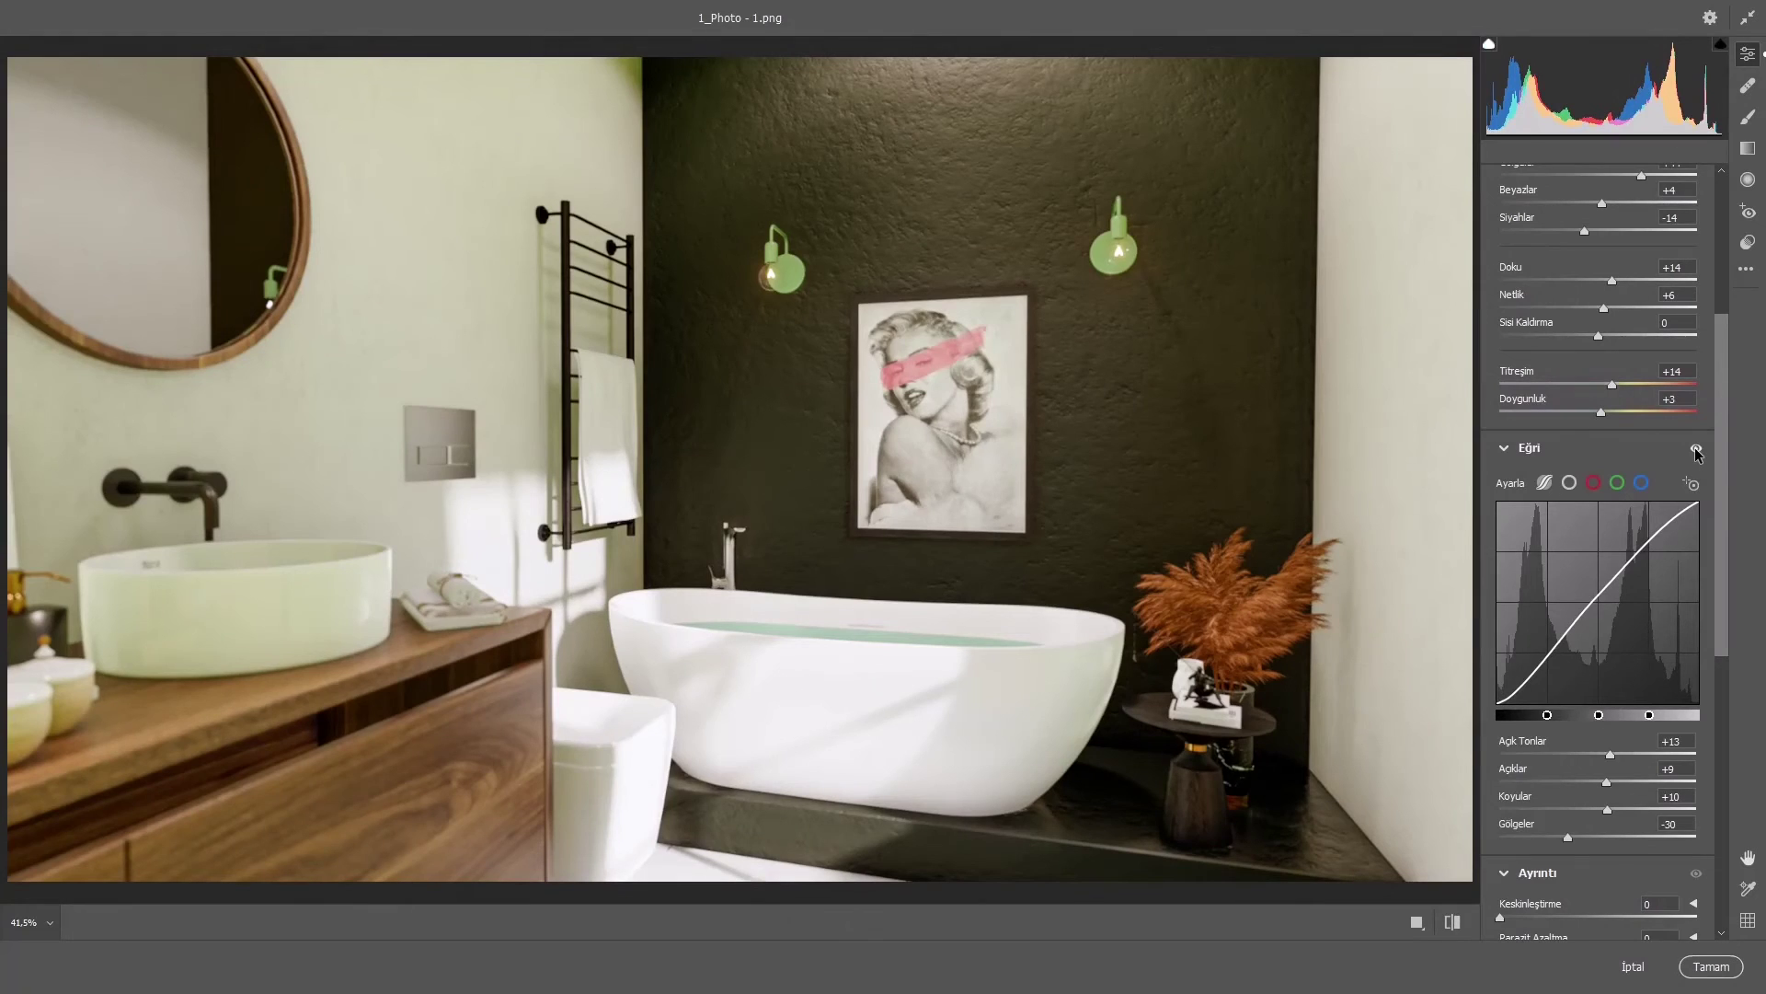
click(1697, 451)
click(1698, 450)
drag(1608, 804, 1598, 803)
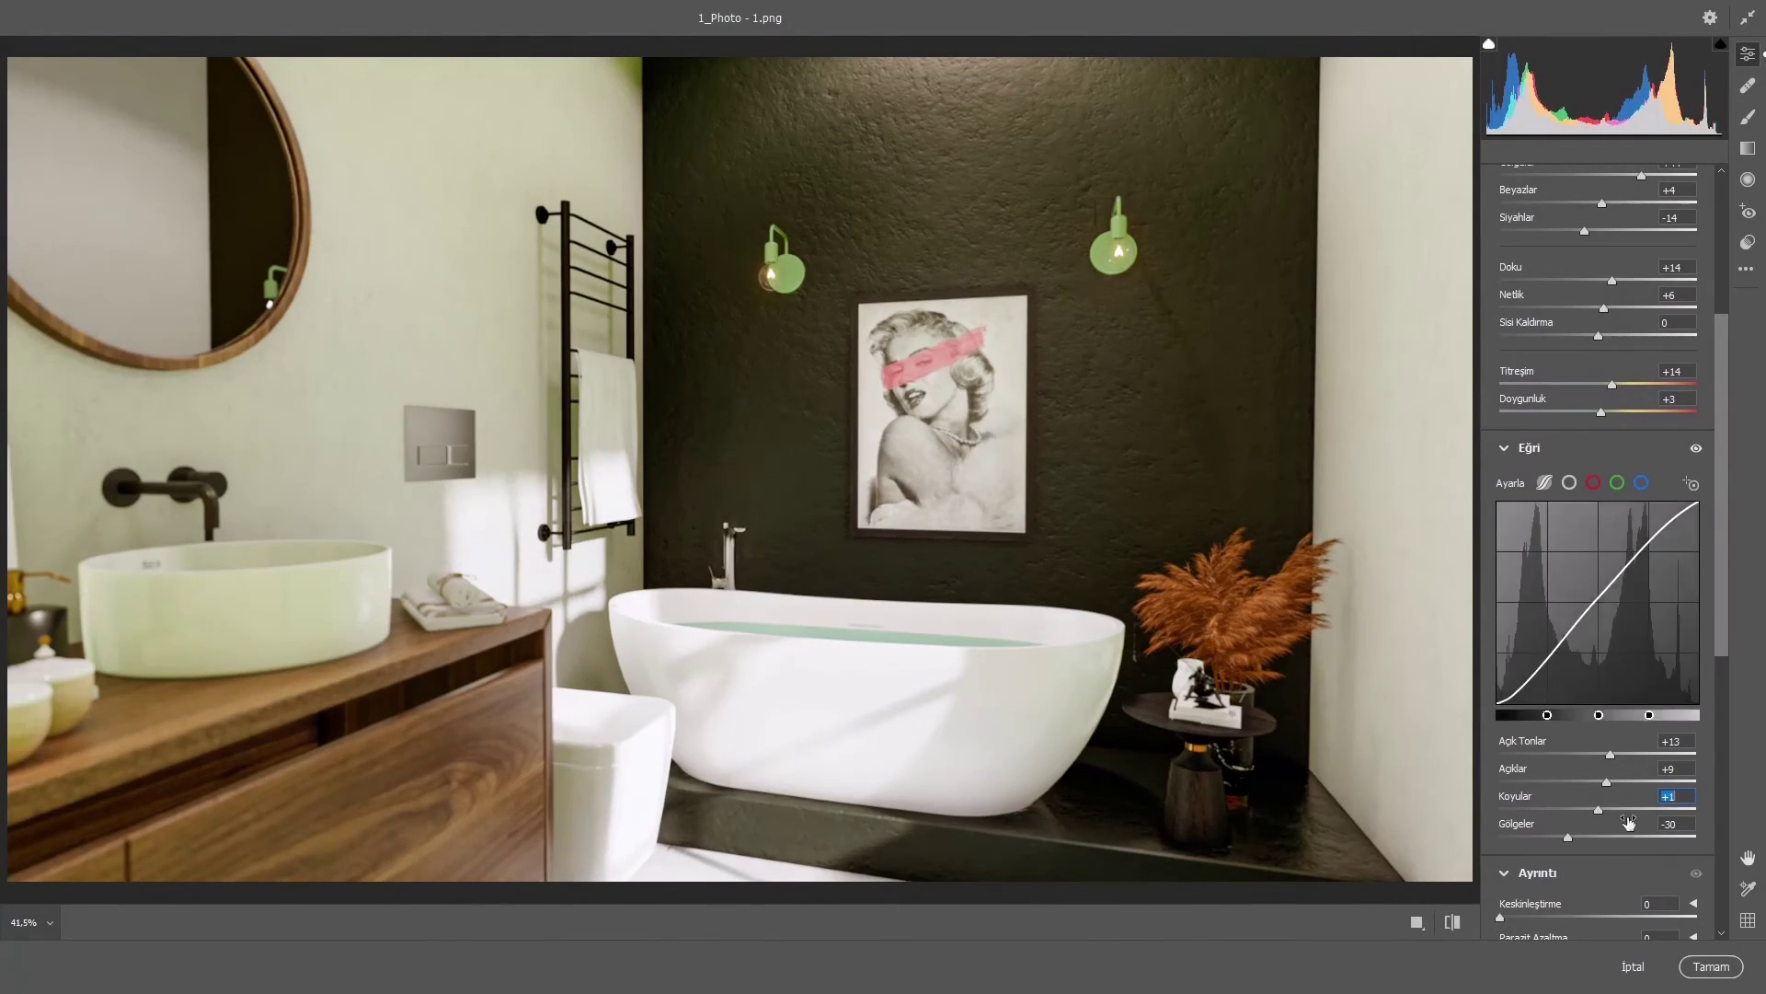
click(1698, 449)
Step: Set sharpening (Keskinleştirme) to 25, comparing the image with the detail adjustments off and on
scroll(1633, 832, down, 3)
mouse_move(1501, 777)
mouse_down()
mouse_move(1535, 780)
mouse_move(1515, 771)
mouse_up()
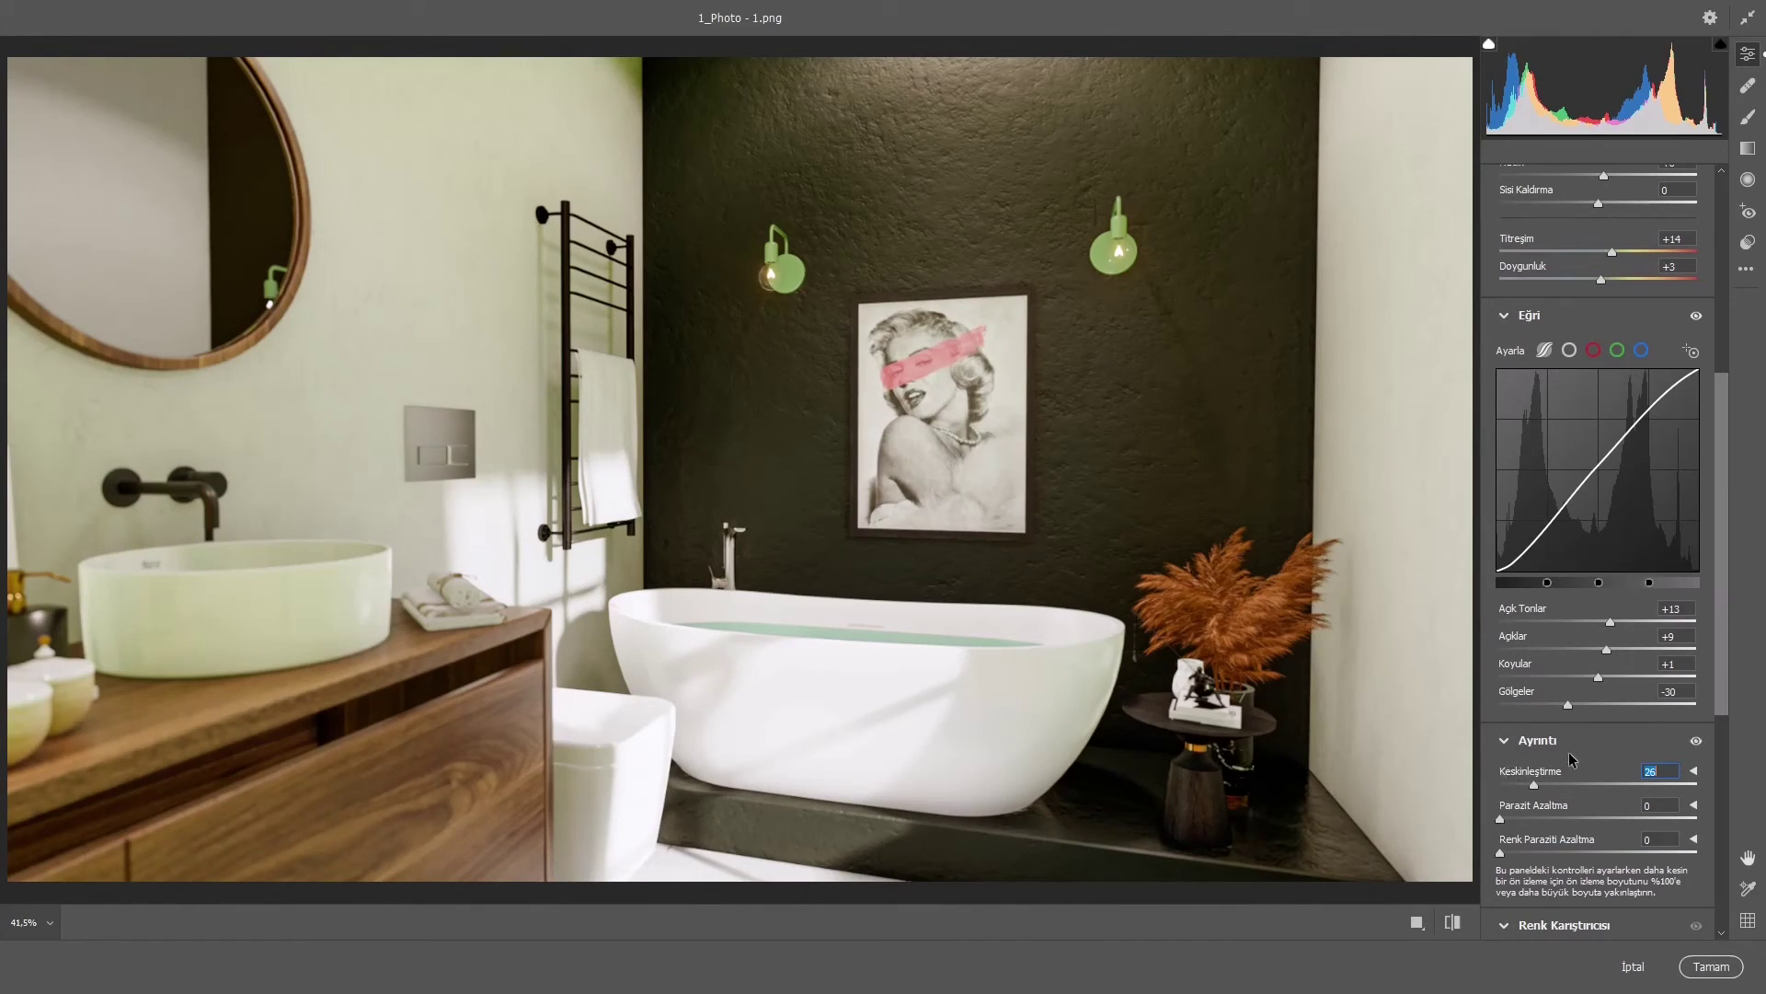
click(1698, 740)
click(1701, 741)
click(1701, 741)
click(1701, 742)
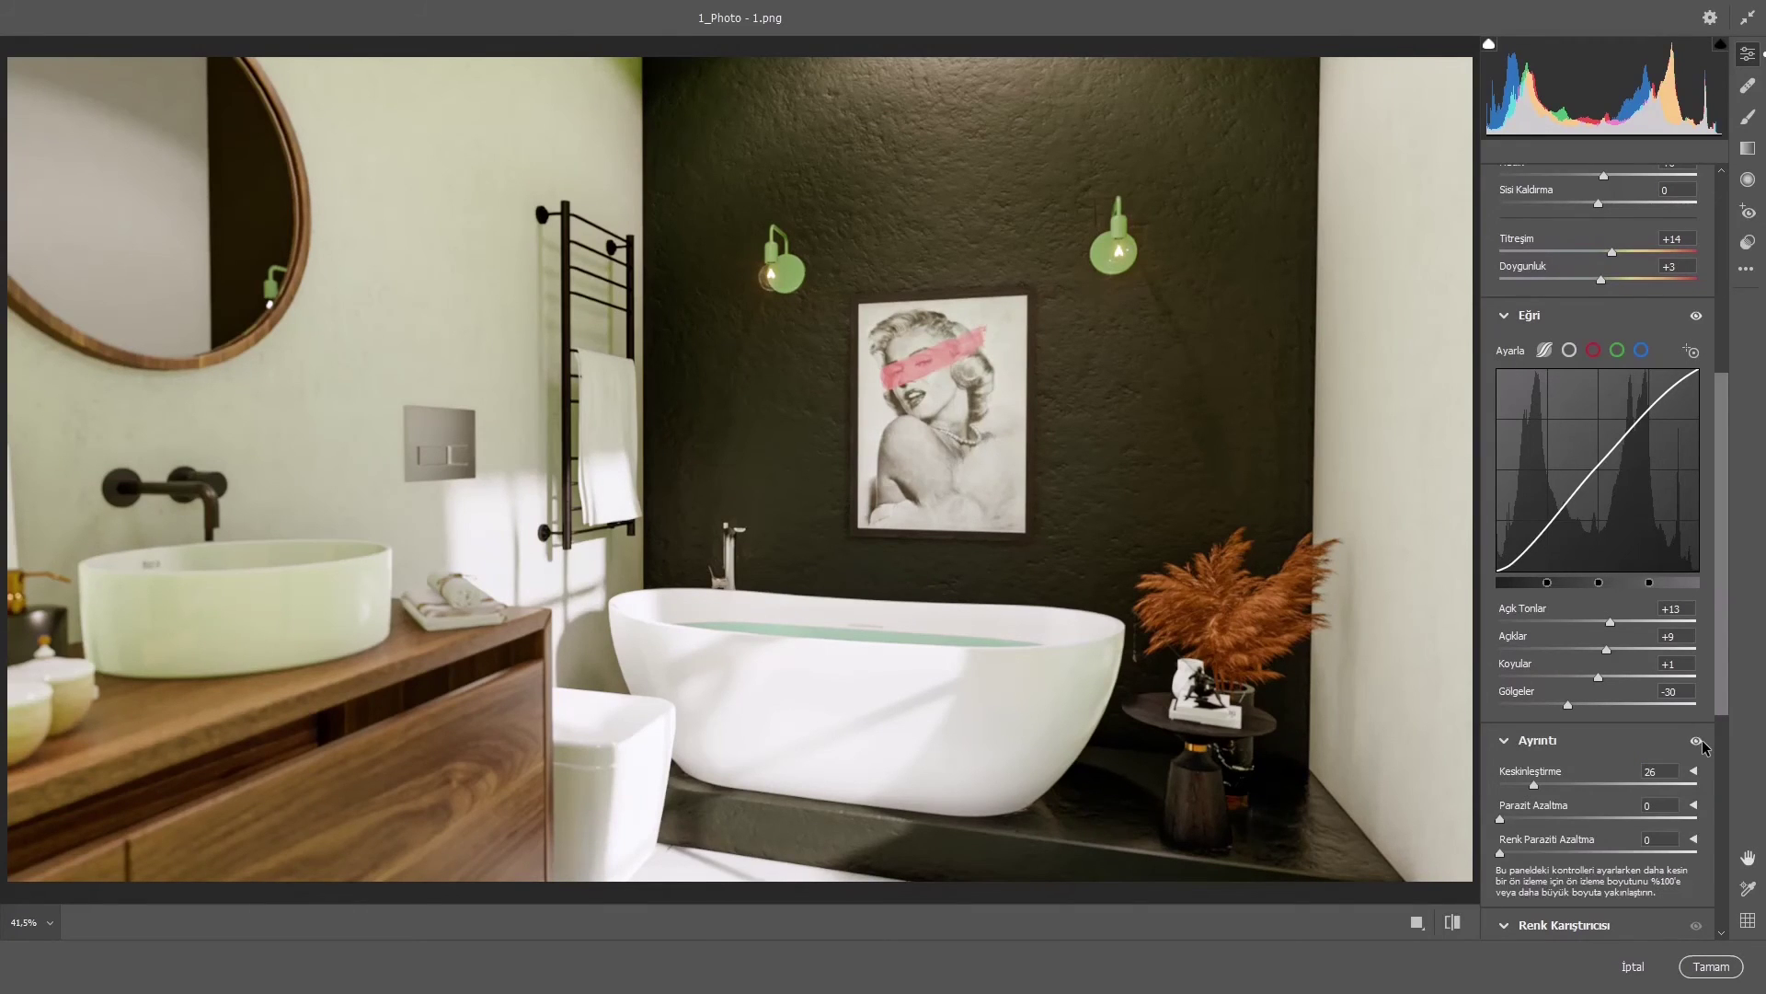
click(1534, 779)
Step: Examine the sharpened image up close around the framed portrait and bathtub, and return to the full view
scroll(1202, 653, up, 3)
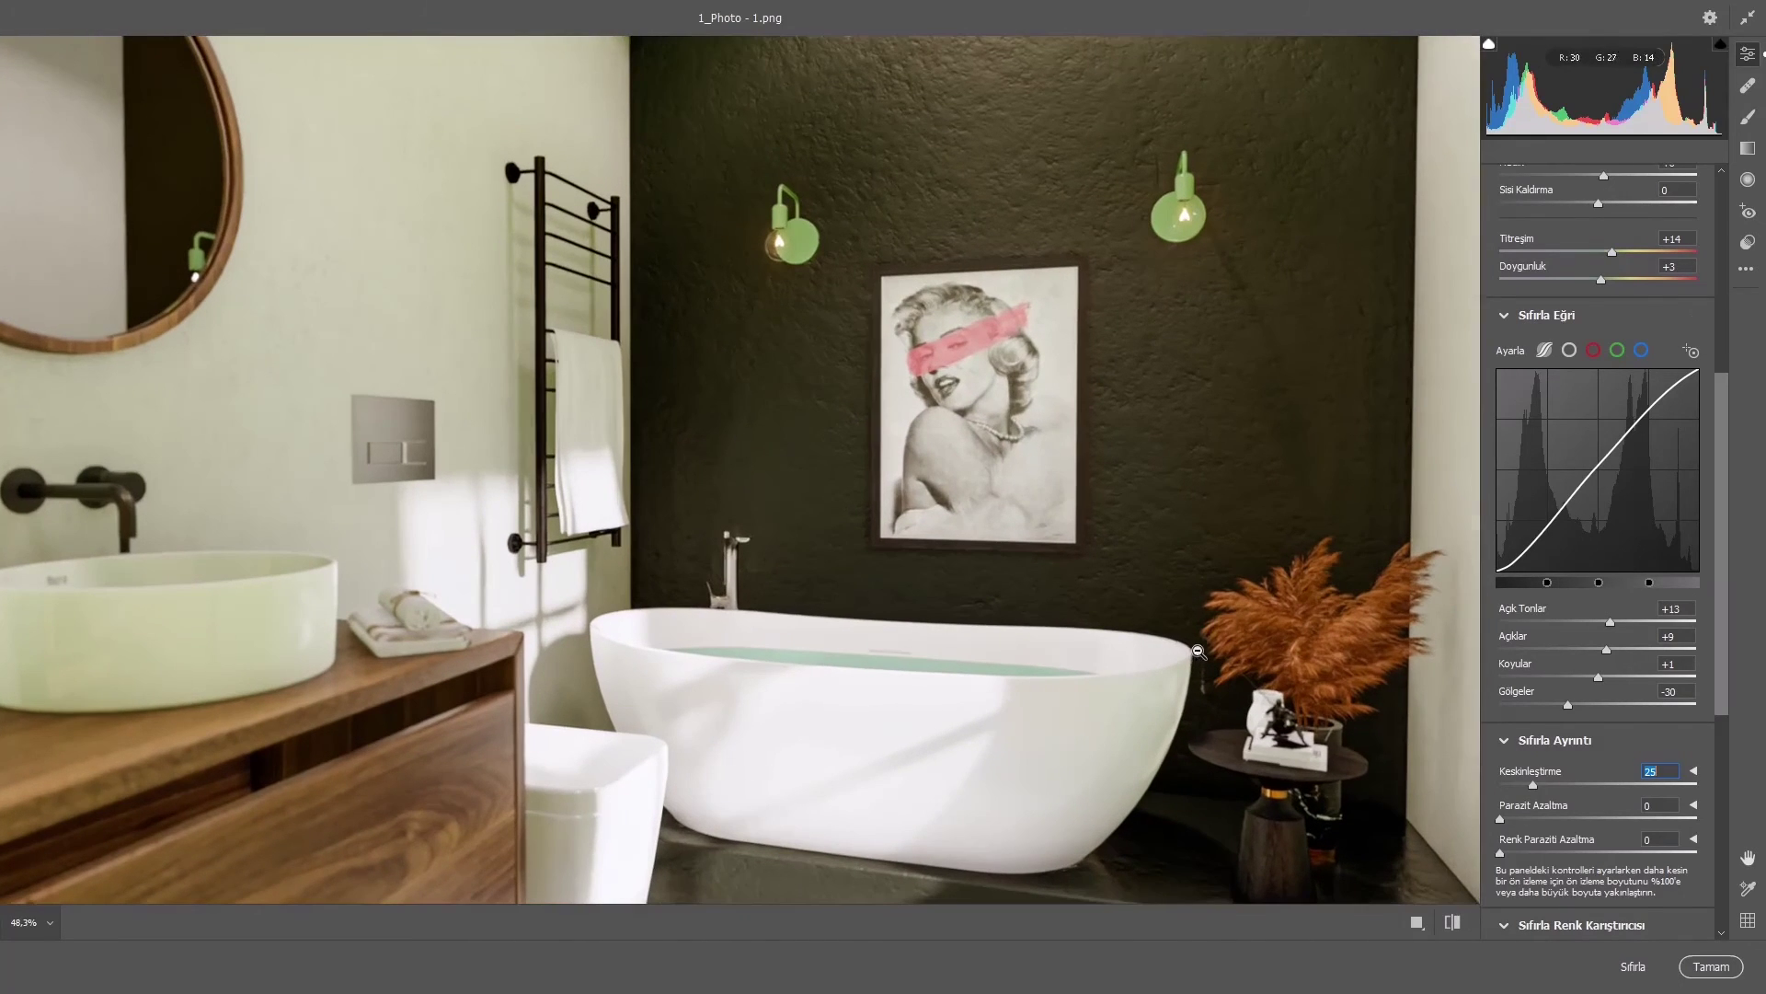
scroll(1080, 295, up, 2)
scroll(1079, 295, up, 2)
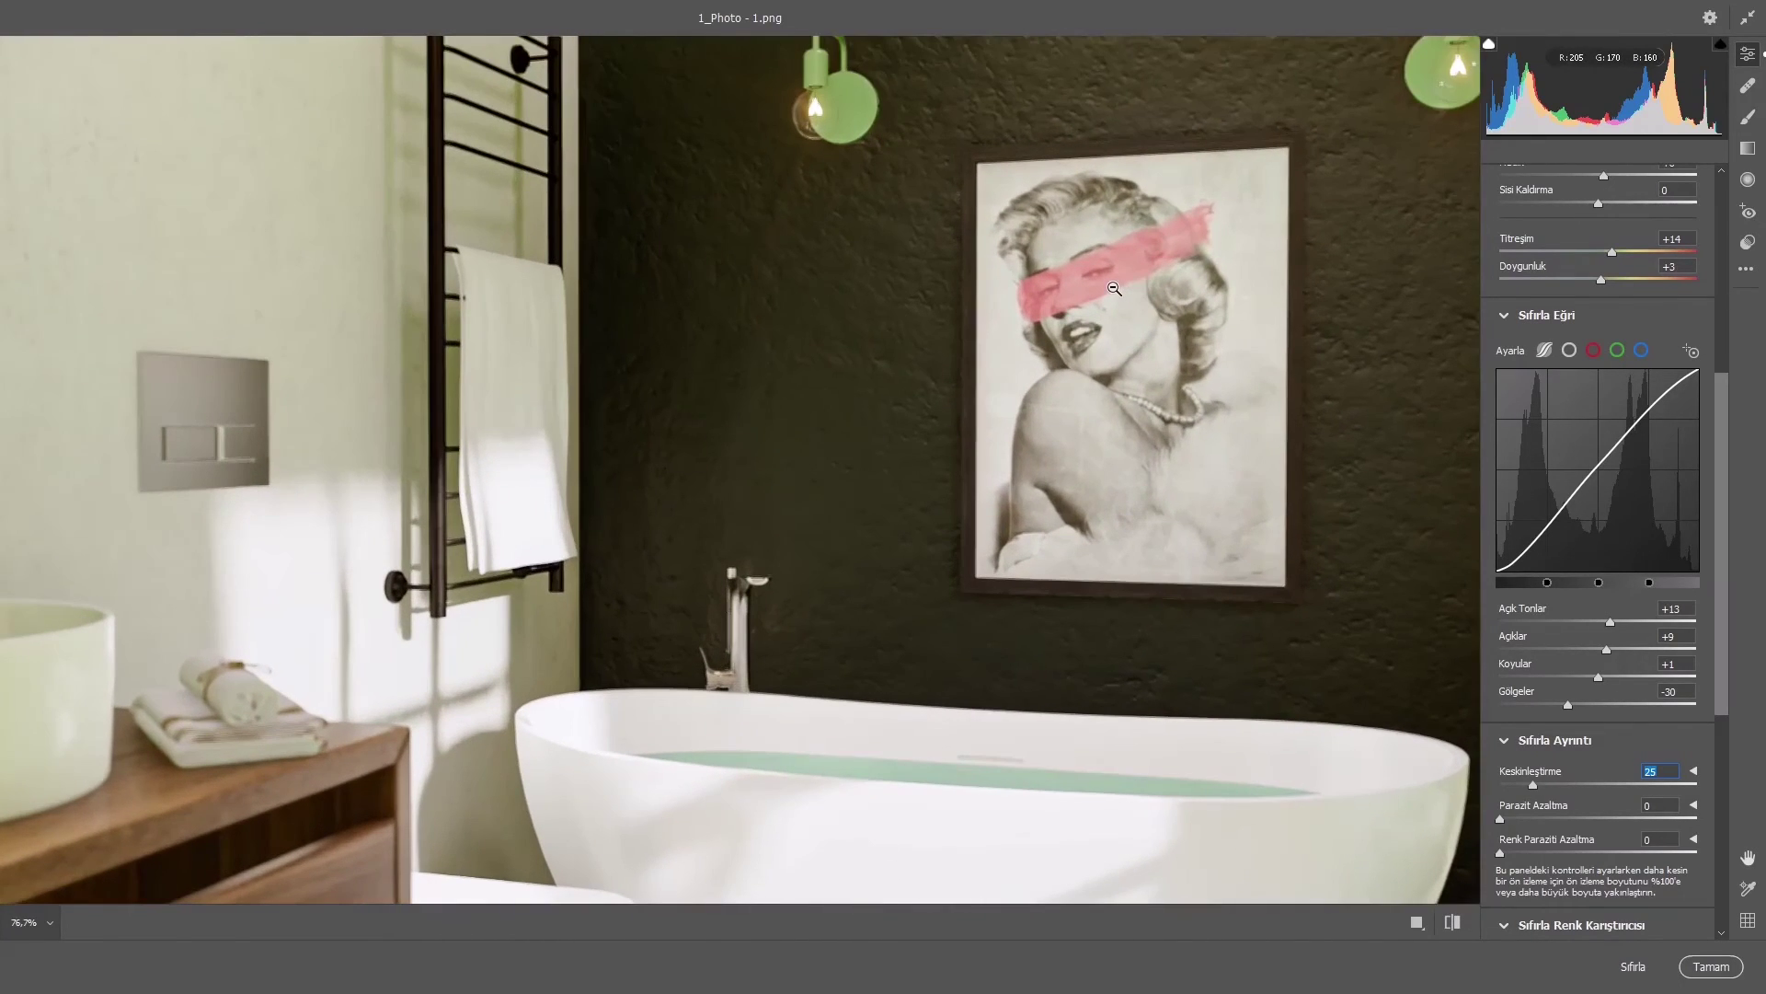
scroll(1114, 289, down, 3)
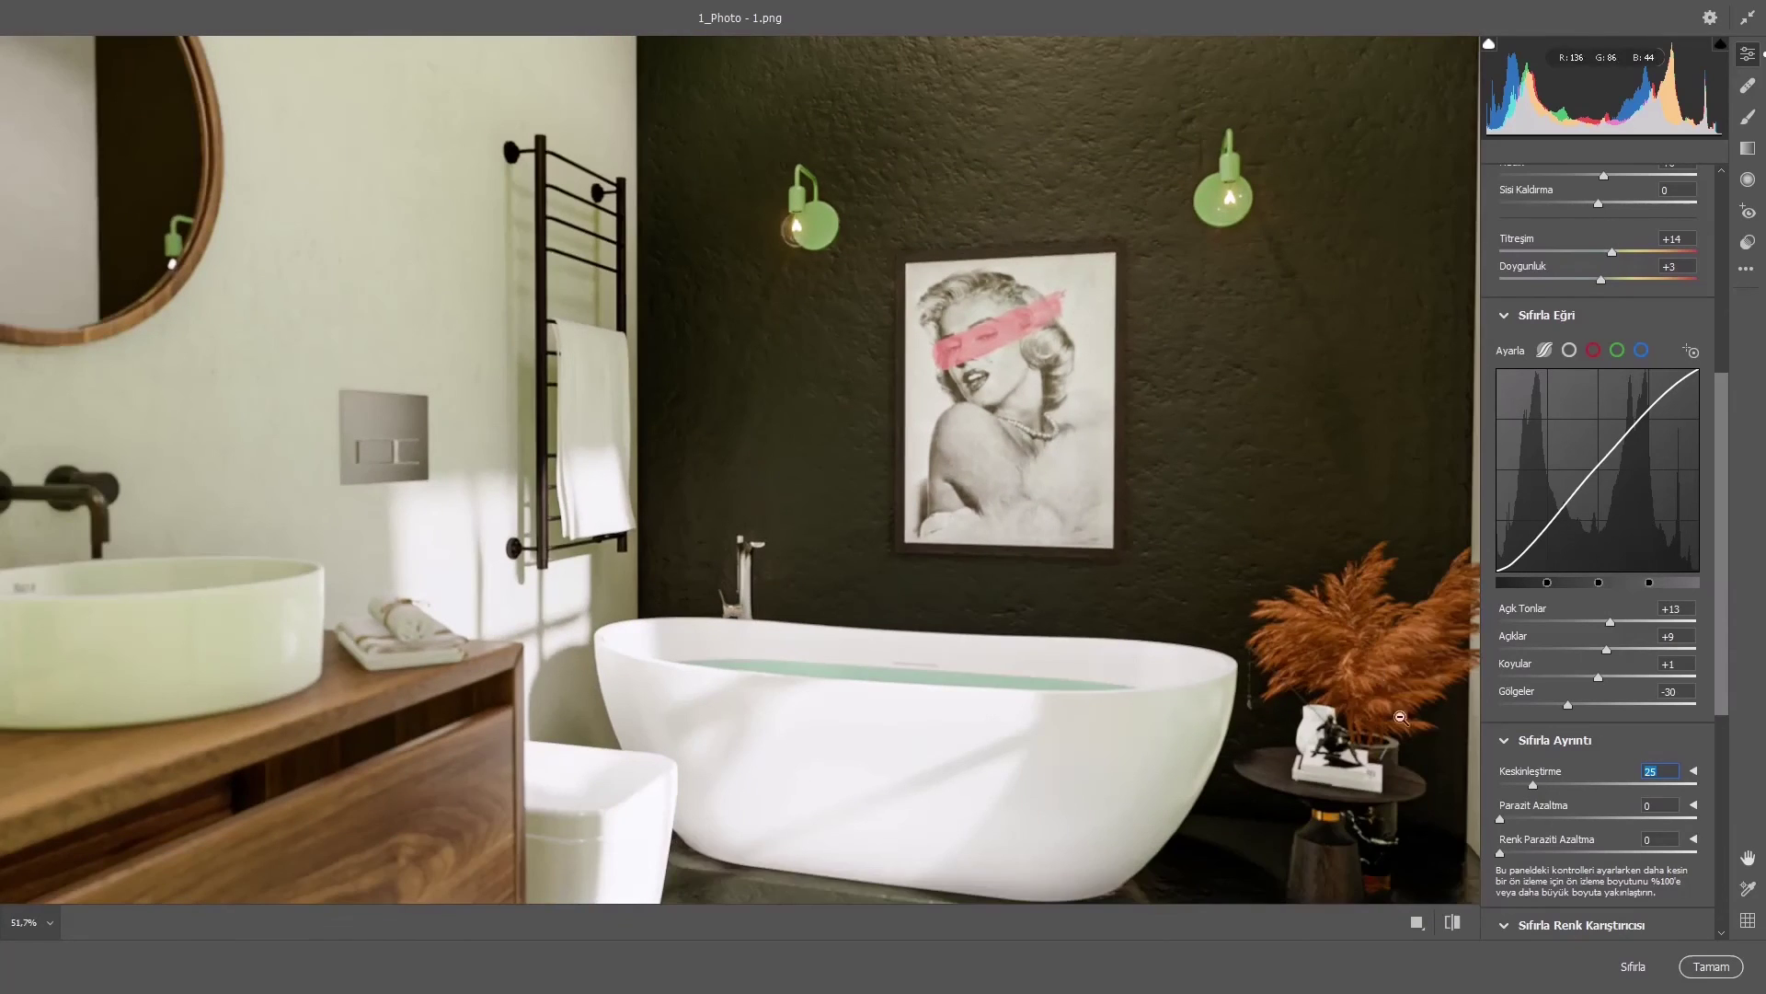
scroll(1270, 644, down, 3)
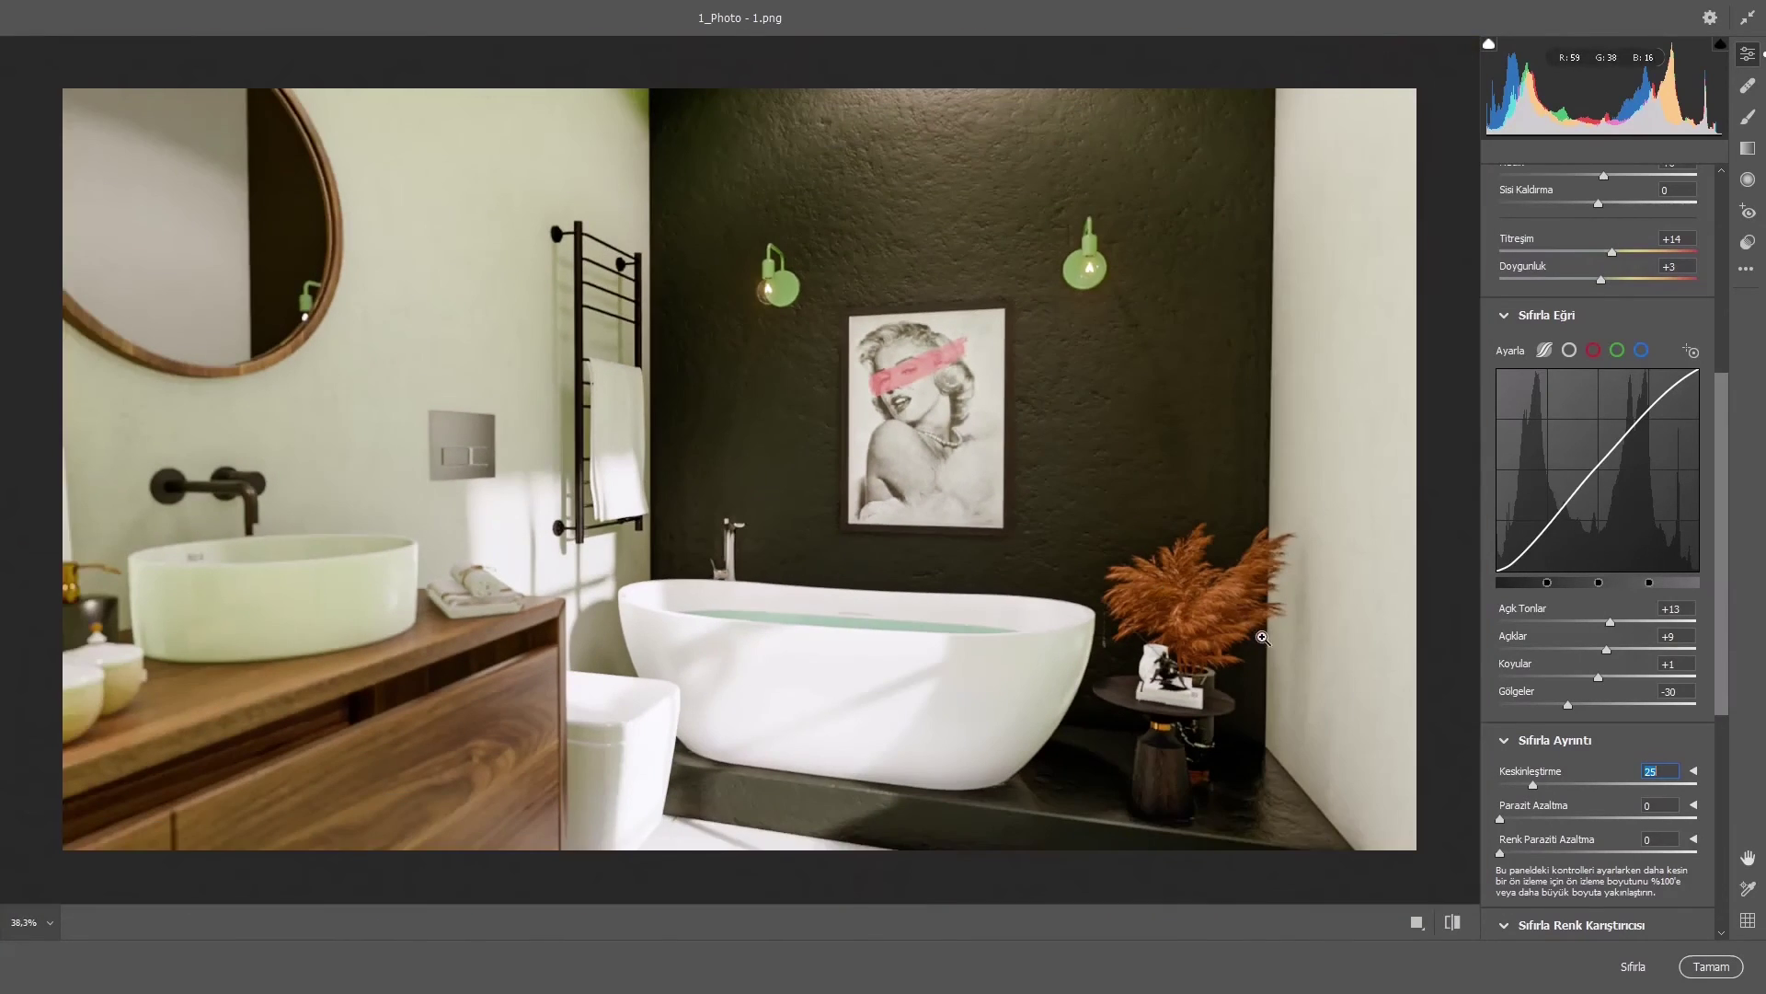
key(alt)
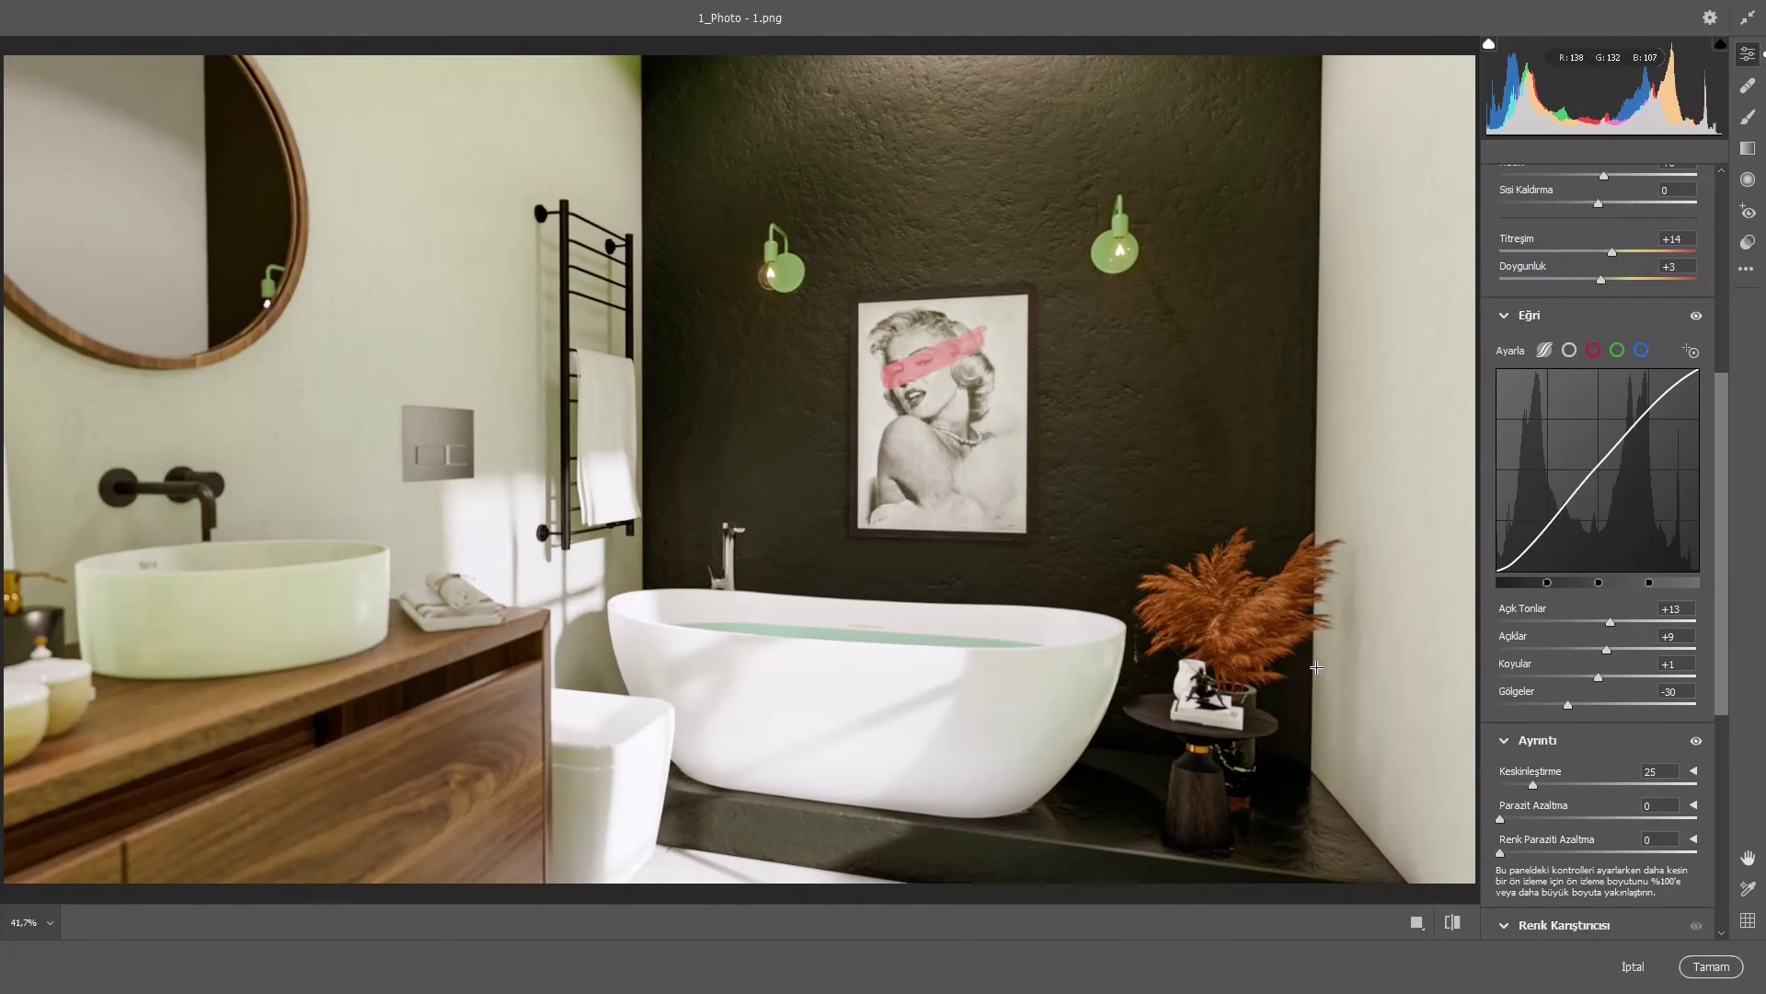
Step: Resample the white balance on the bathtub's lower front, giving Sıcaklık -15 and Renk Tonu +4, and look over the image
scroll(1325, 722, up, 2)
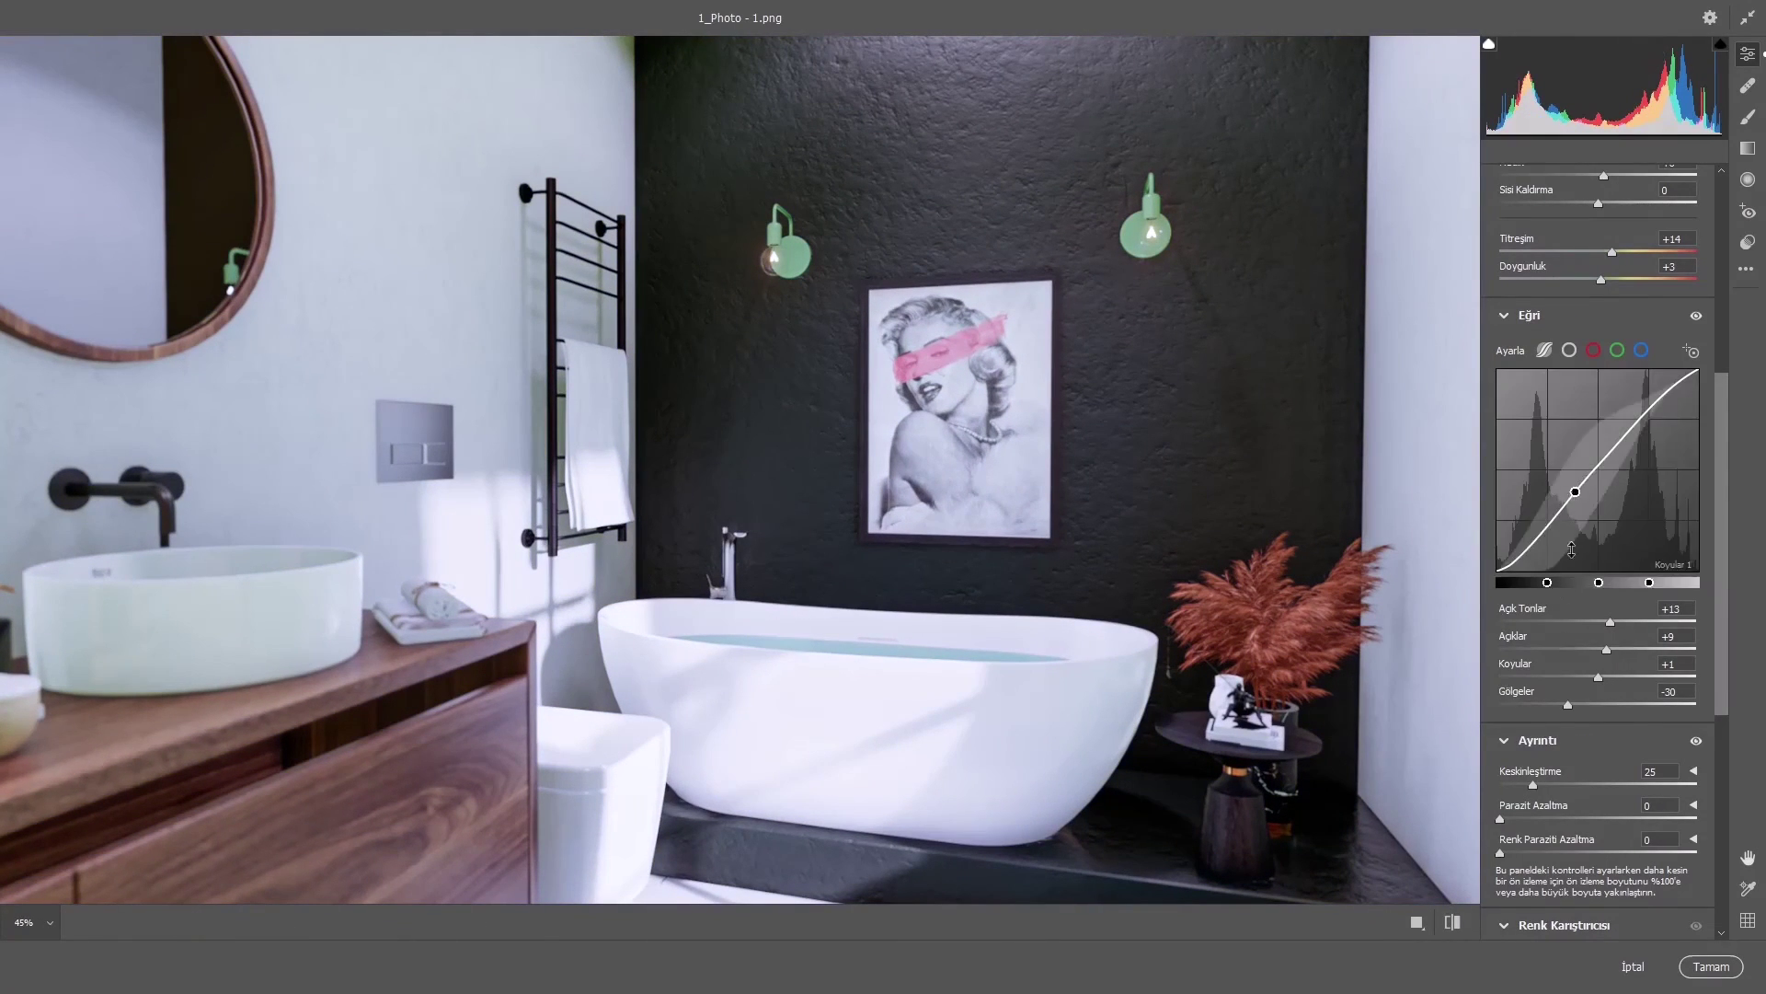
scroll(1647, 414, up, 5)
click(951, 779)
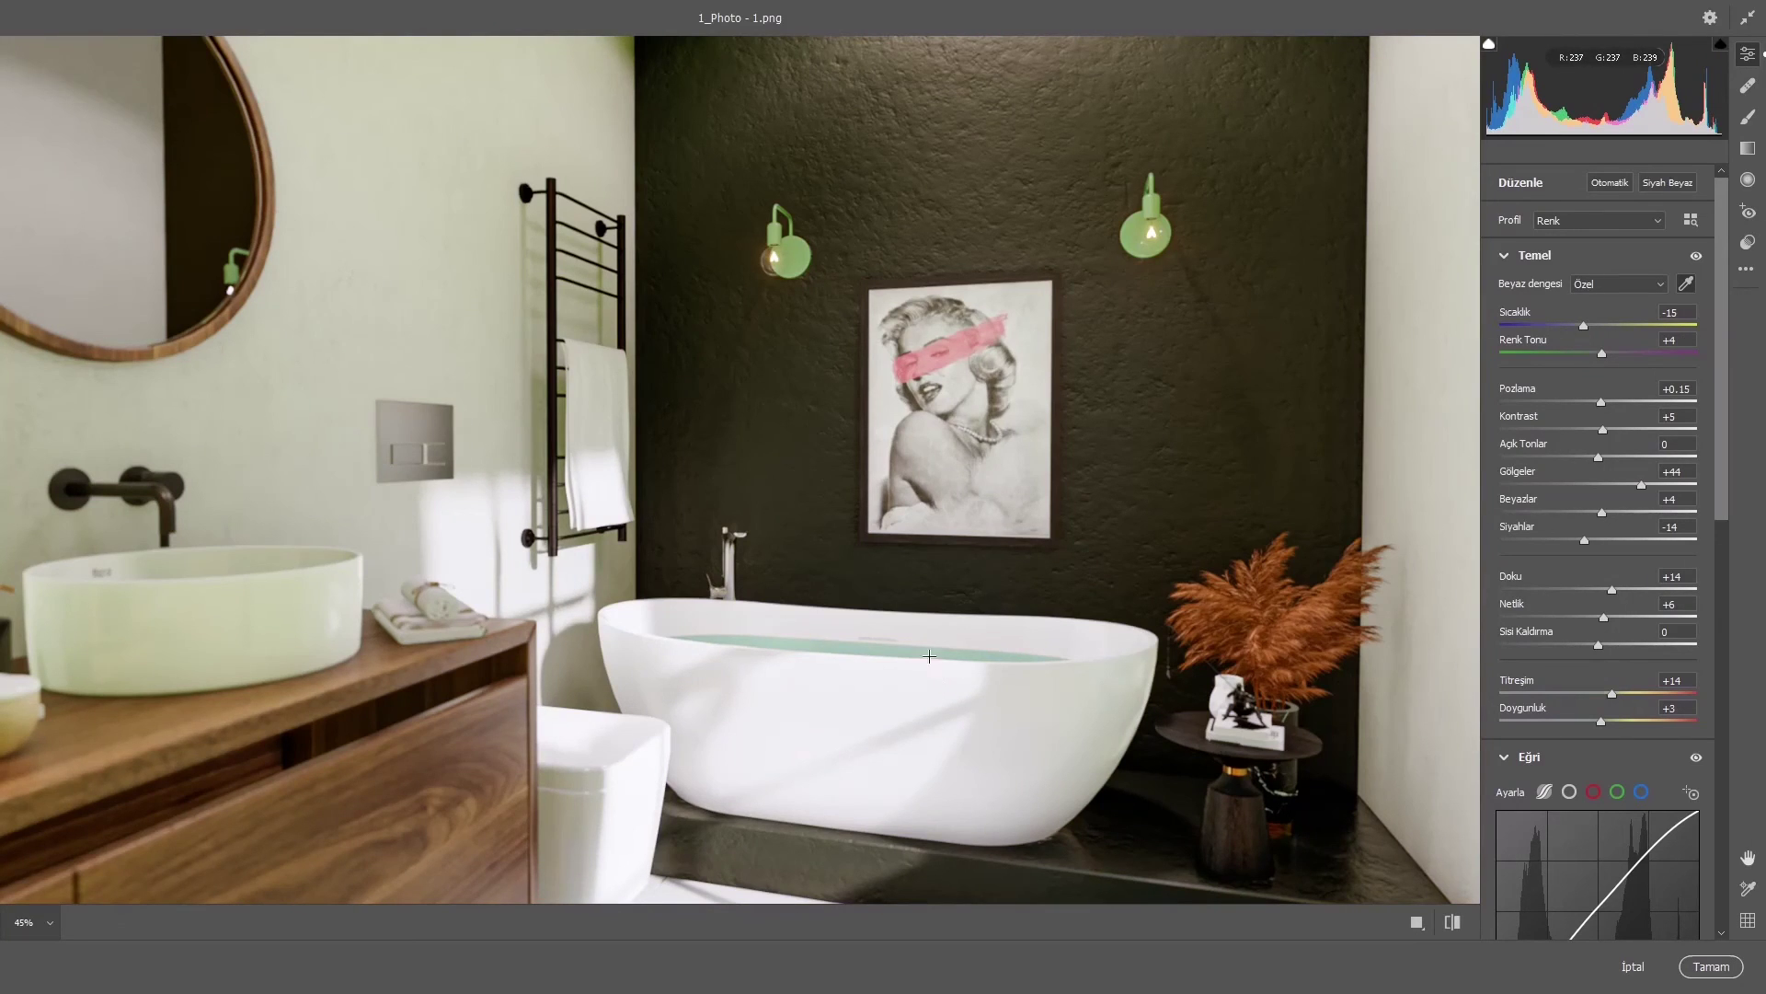
scroll(929, 656, down, 2)
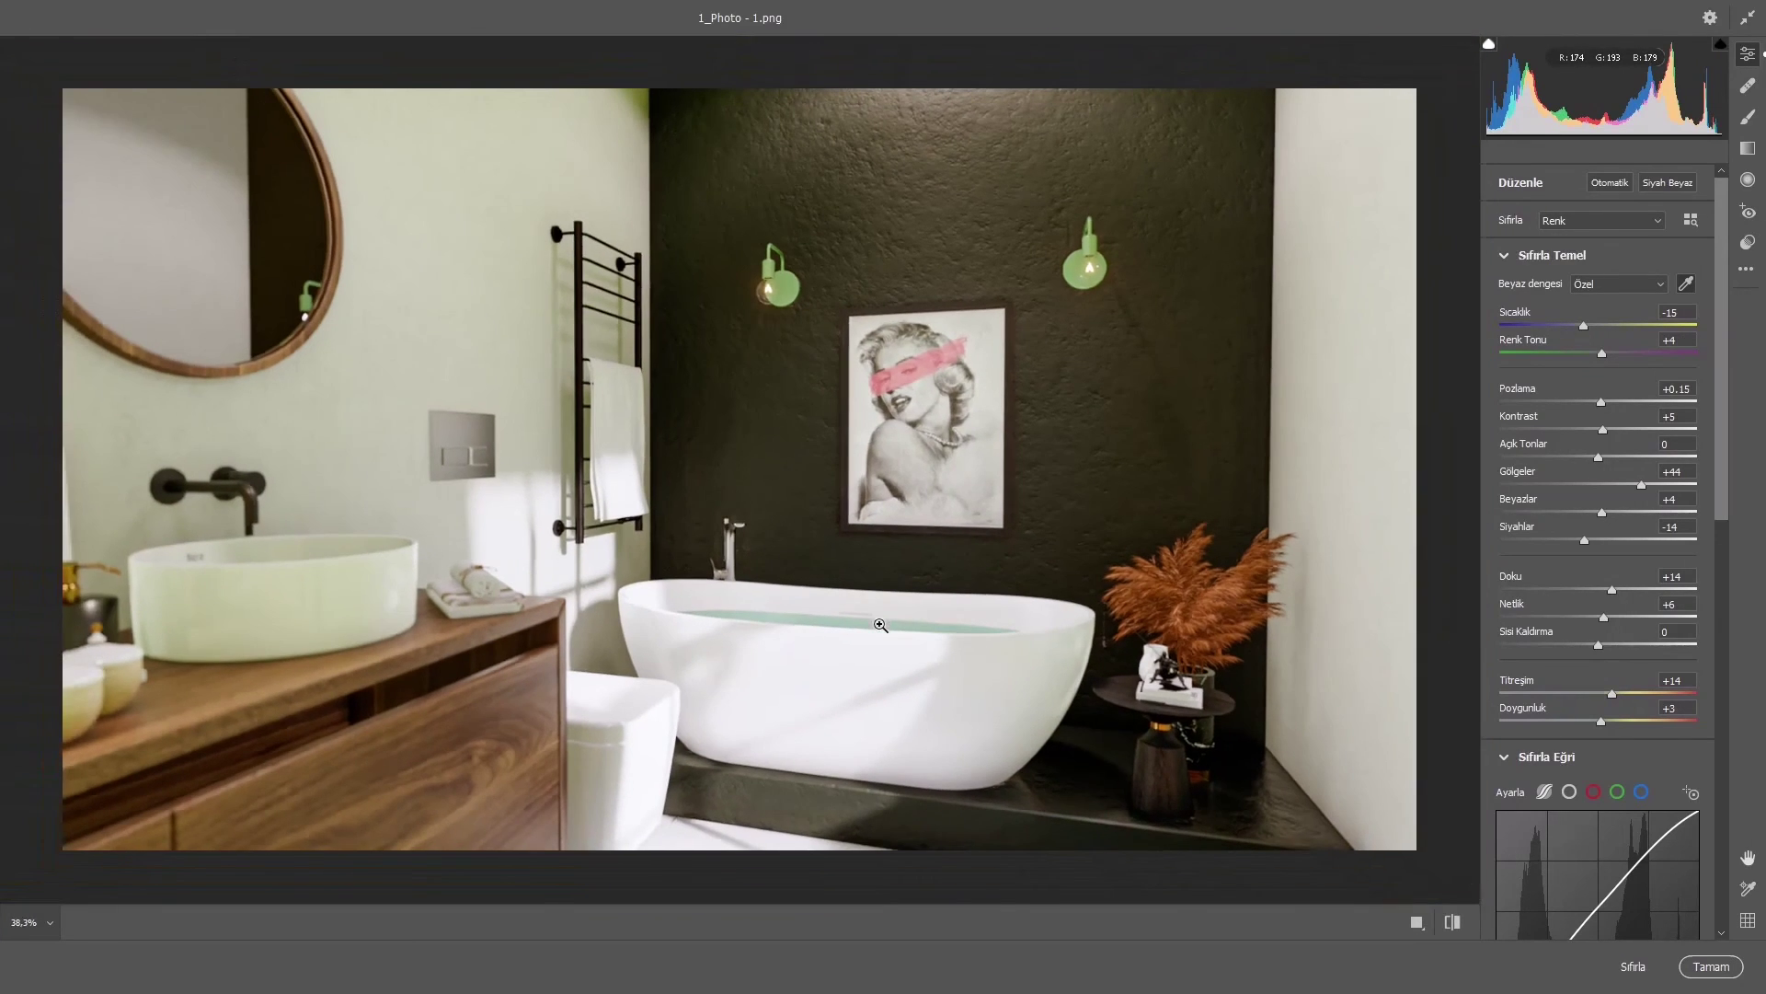
click(1748, 857)
scroll(1213, 798, up, 3)
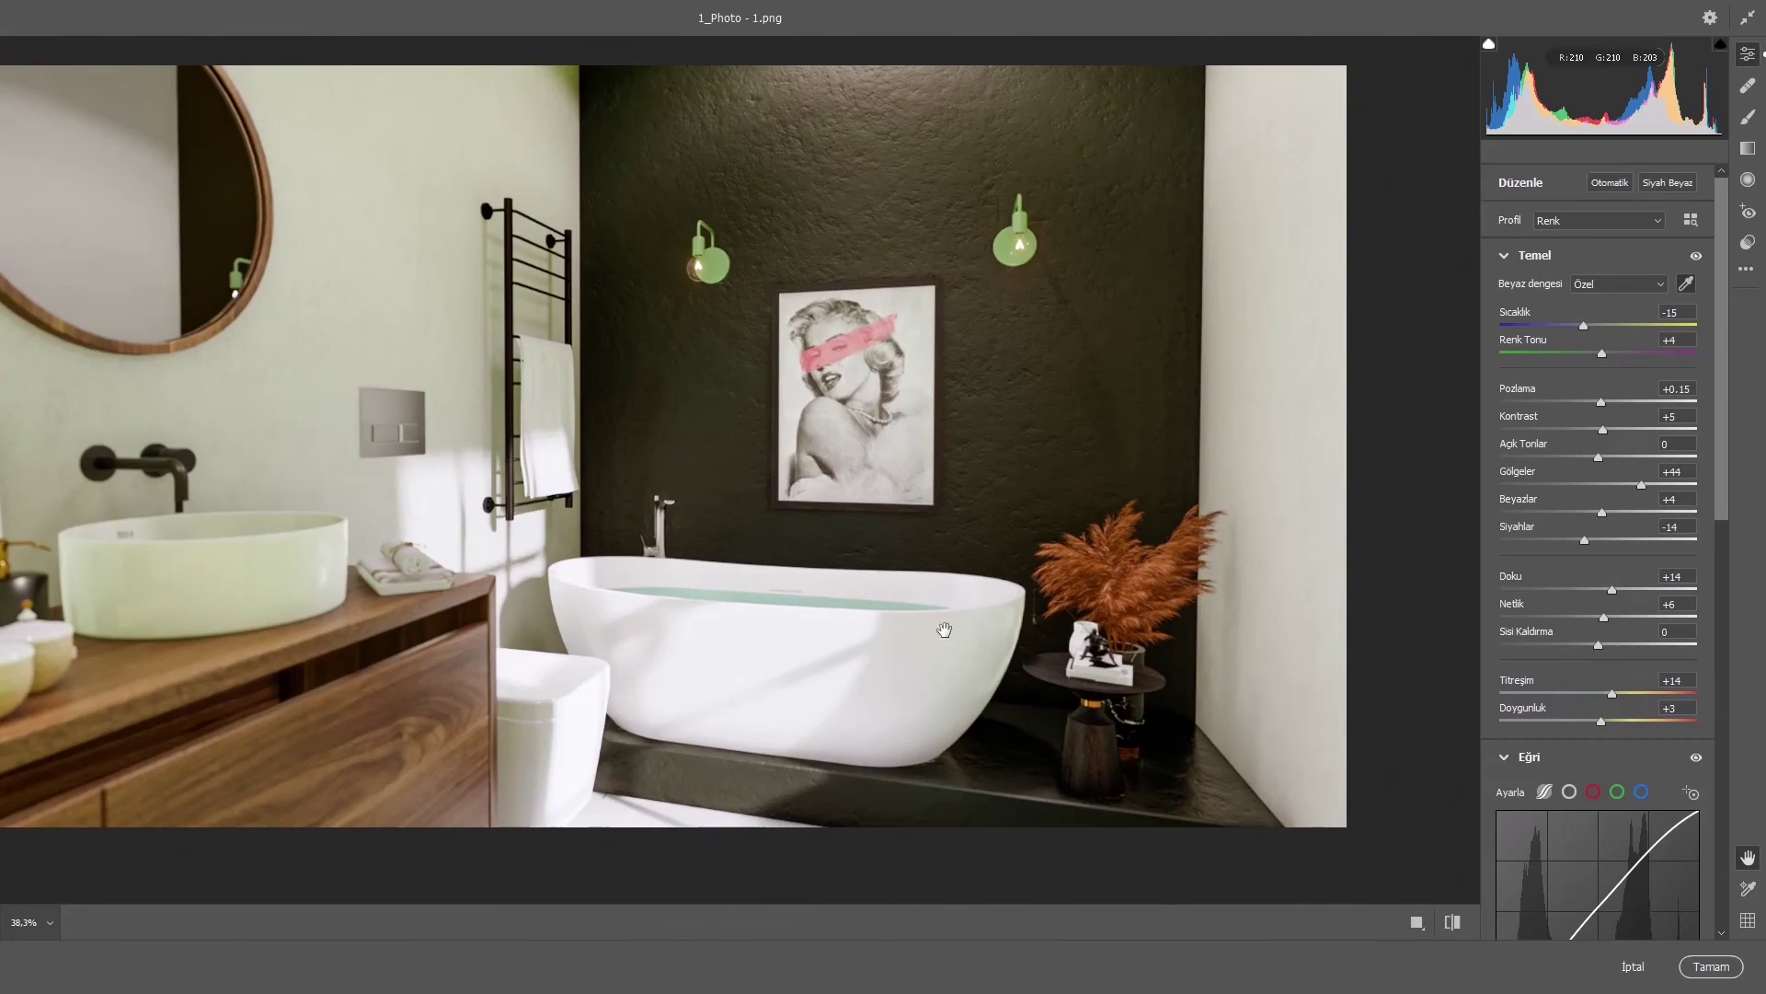
Step: Examine the corrected image up close across the bathtub, plant, mirror wall, towel rail and framed portrait
scroll(1212, 799, up, 2)
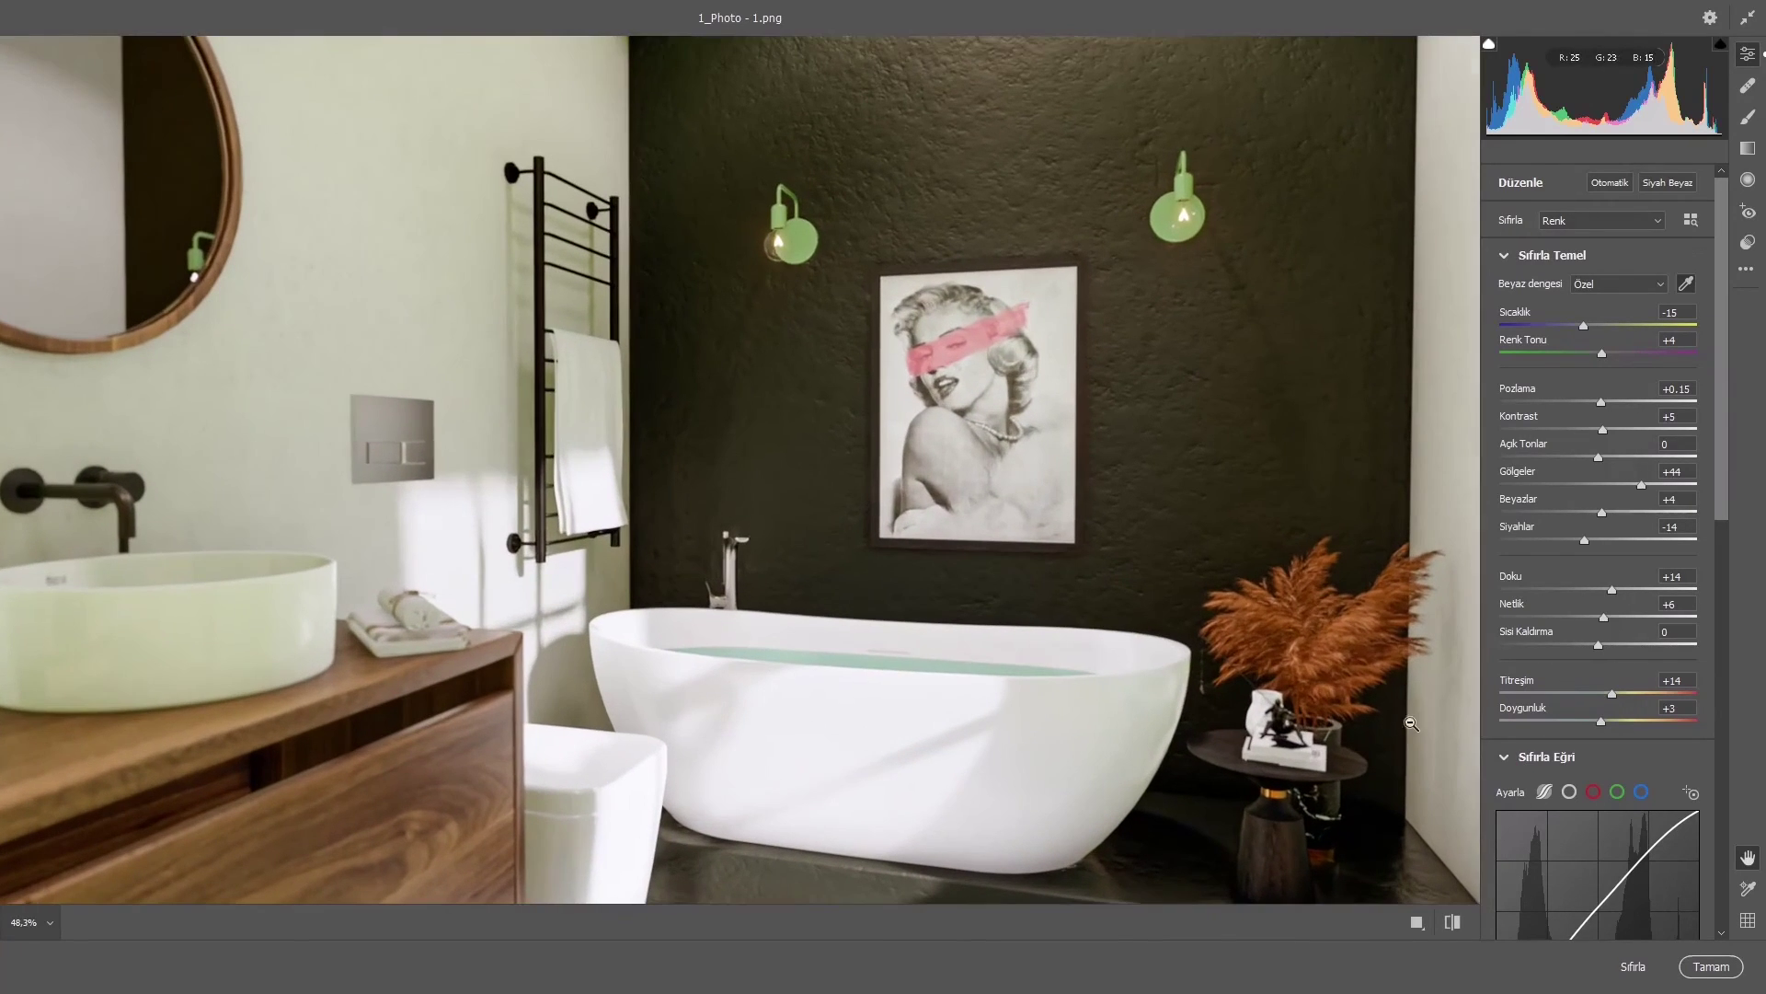
drag(1359, 711, 1037, 651)
scroll(1138, 654, up, 2)
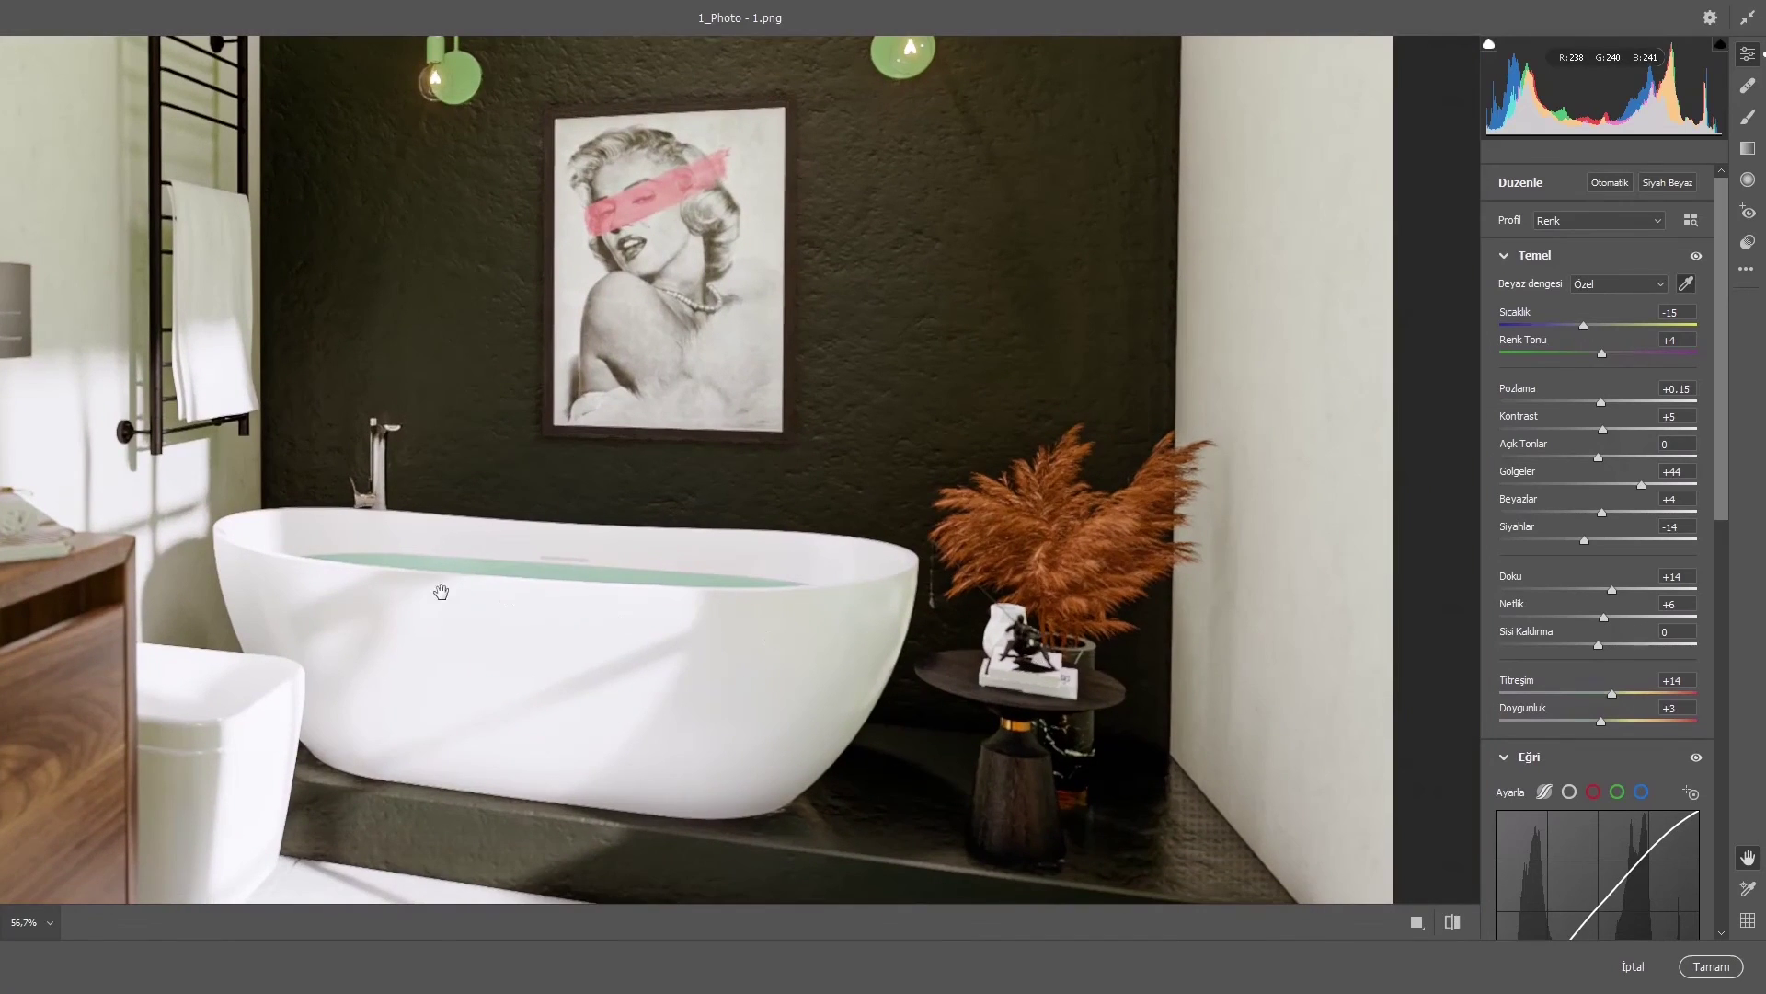
drag(440, 591, 1054, 707)
drag(376, 405, 434, 676)
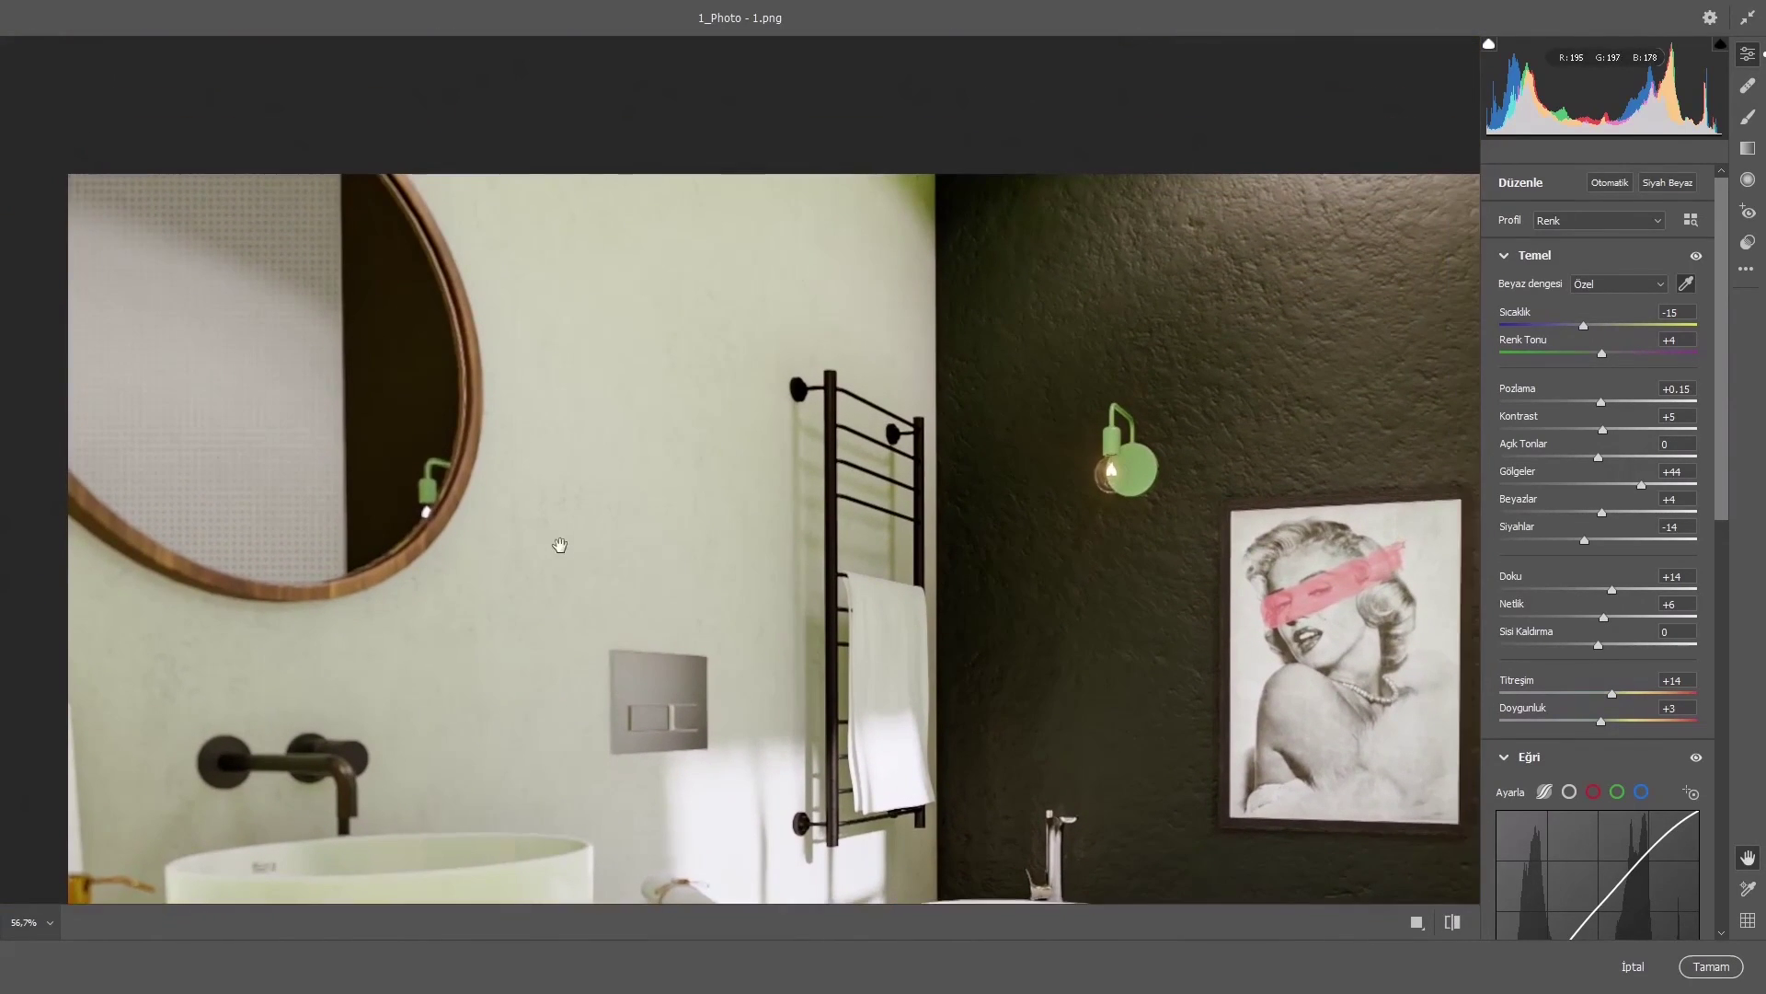
drag(699, 540, 458, 516)
drag(831, 521, 669, 475)
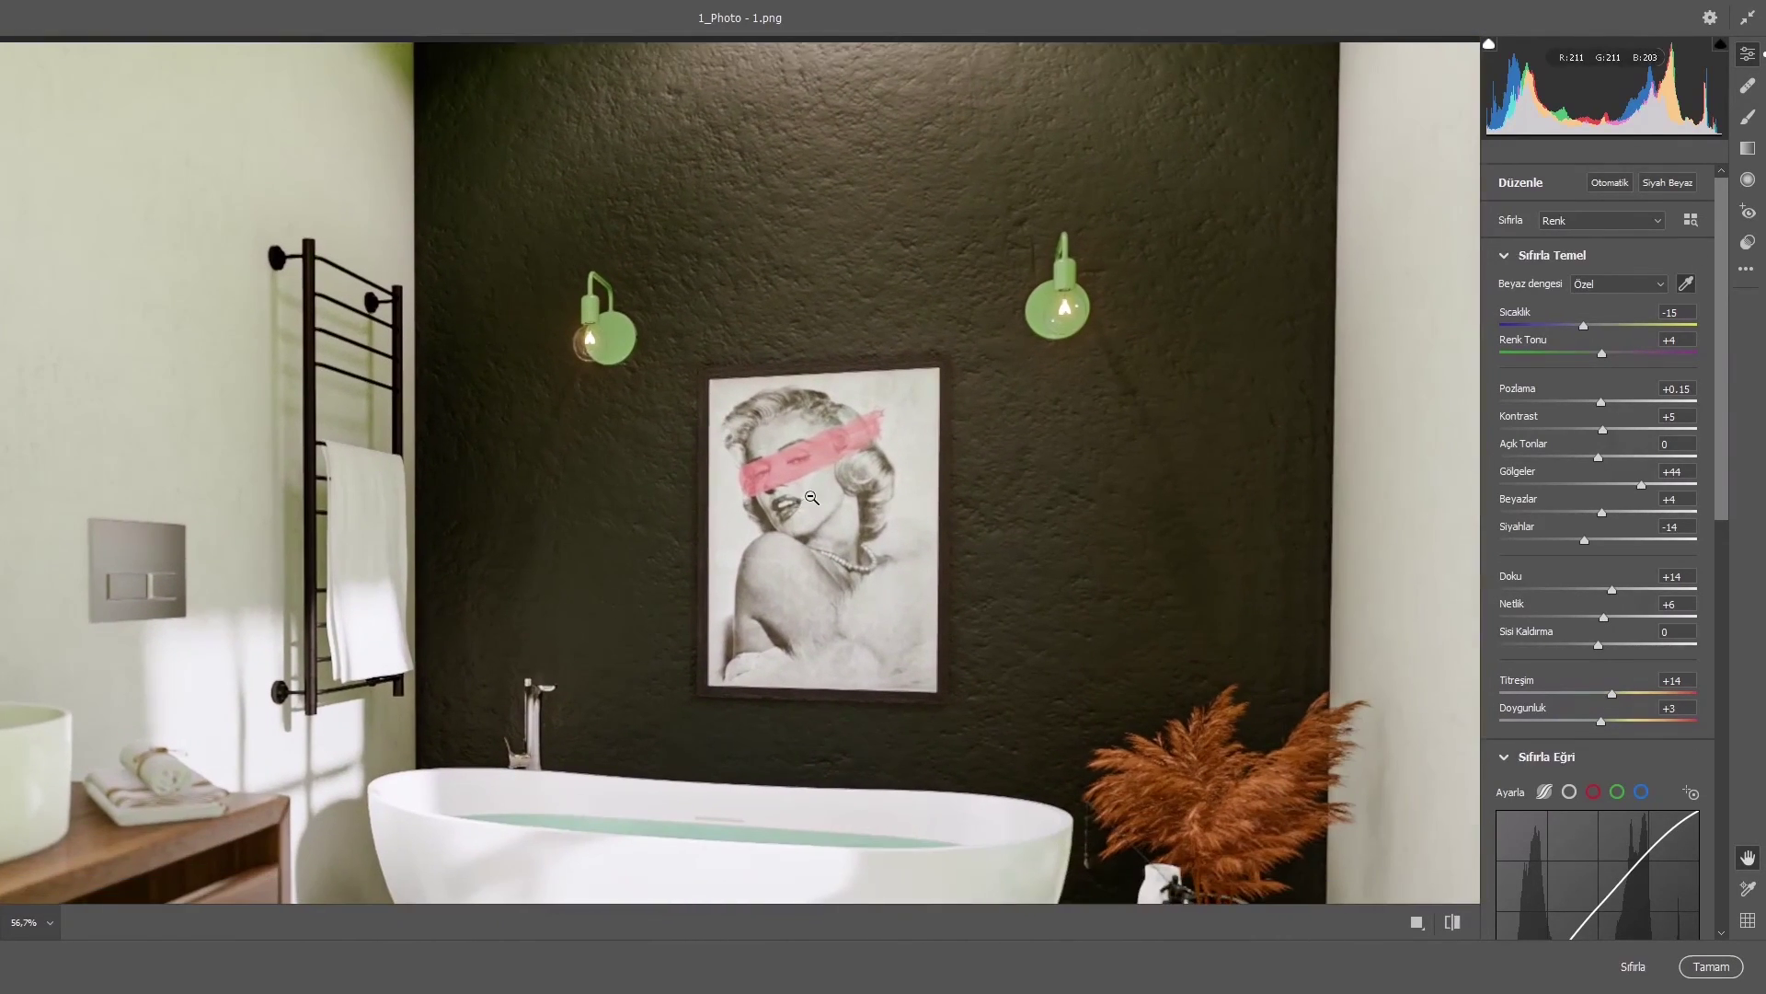
scroll(835, 488, up, 6)
scroll(986, 552, down, 2)
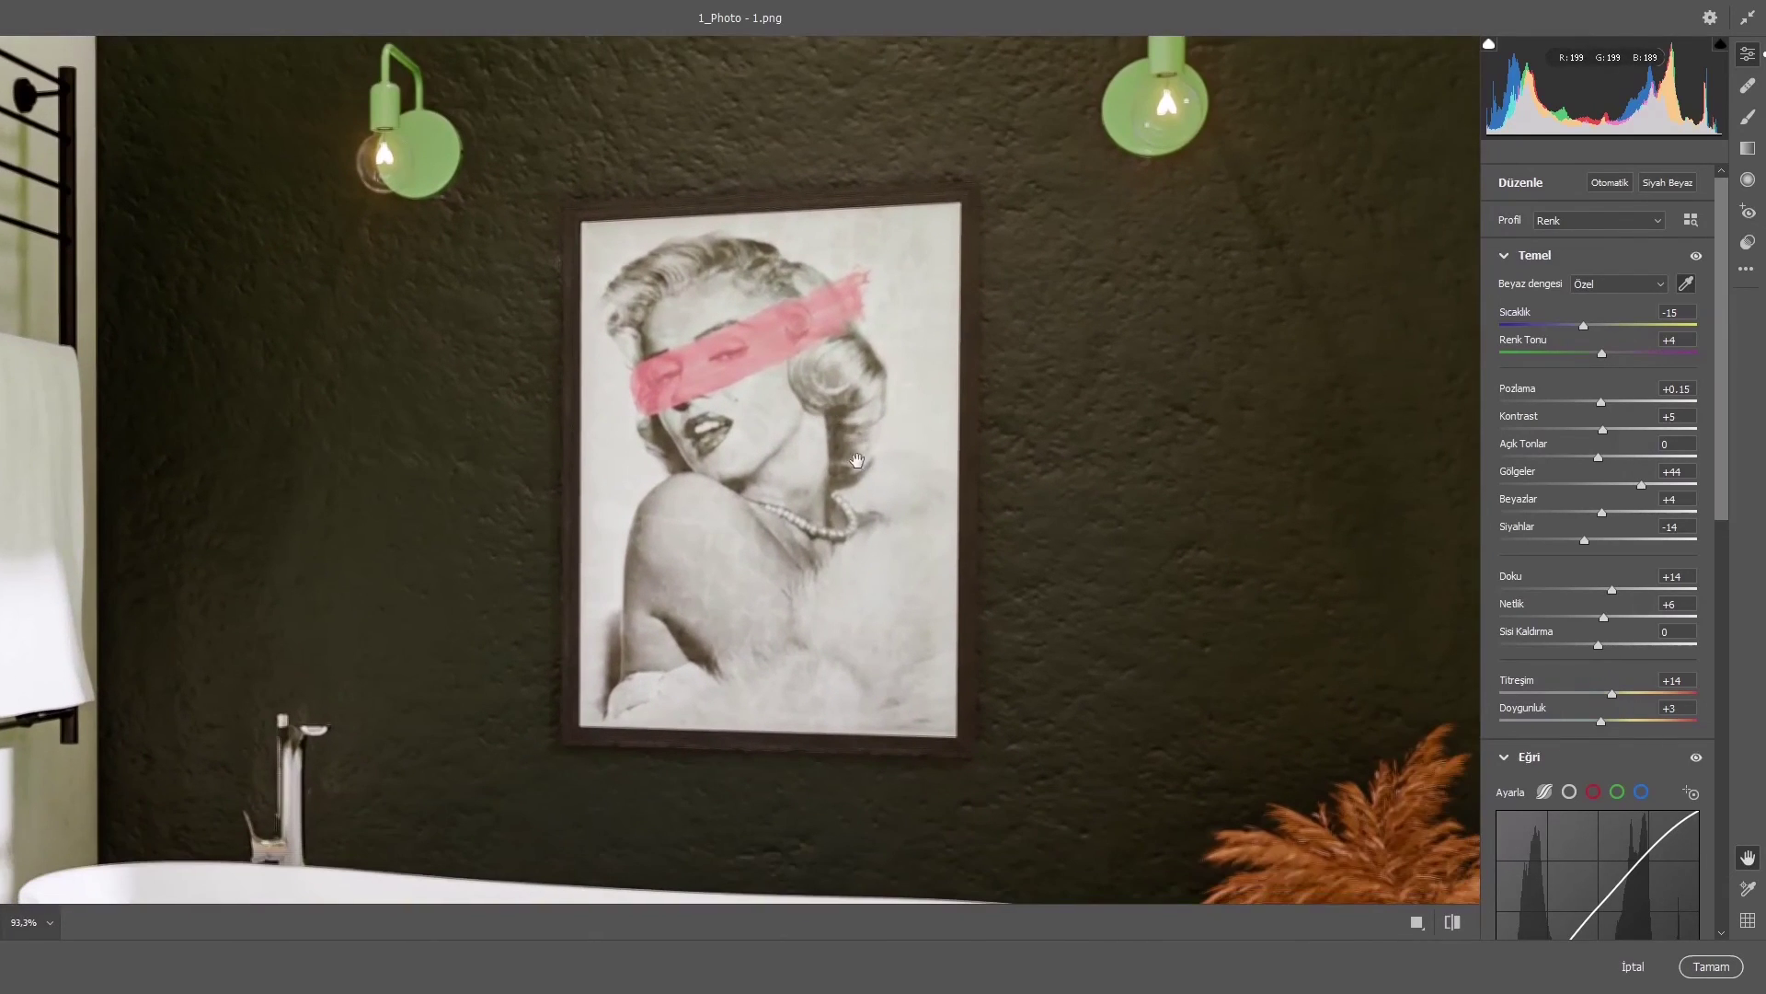
scroll(681, 615, down, 2)
scroll(681, 614, down, 4)
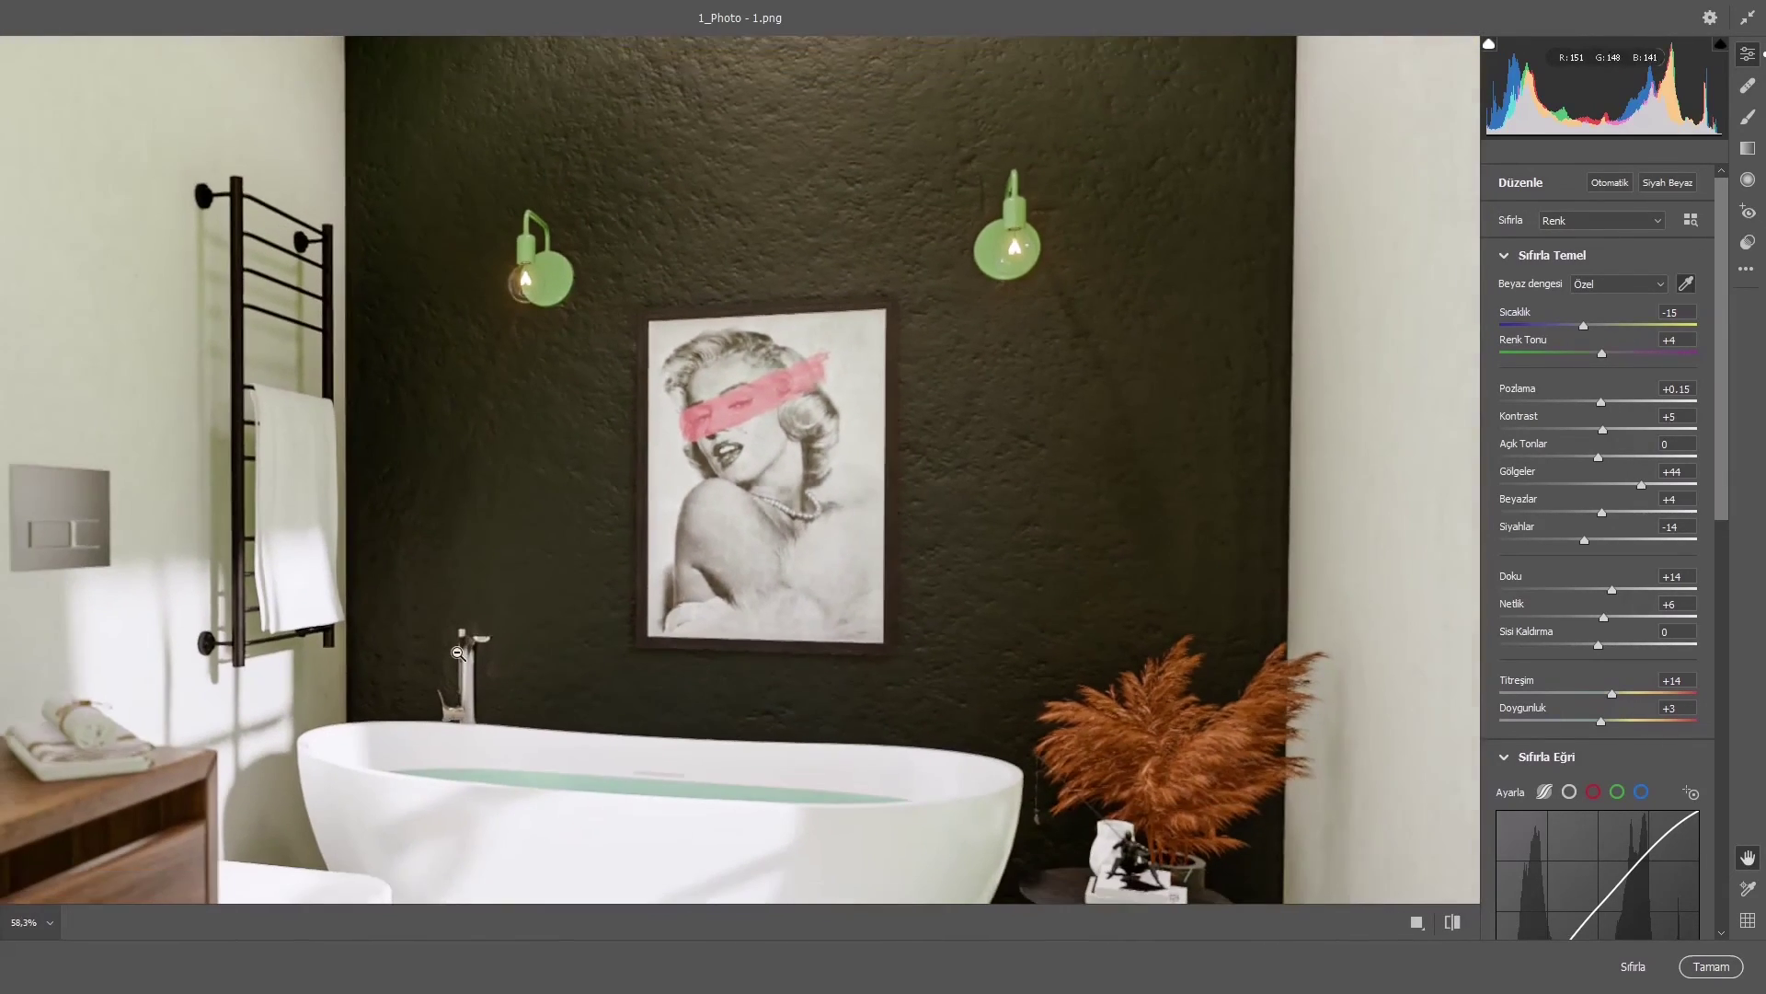